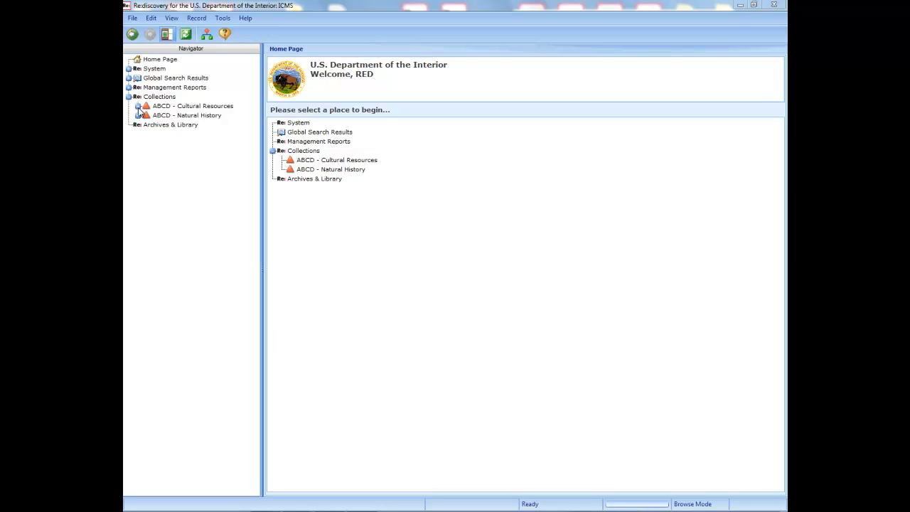
- Open the ABCD - Cultural Resources catalog records and activate the tag set "Acc 153 and 158"
left_click(139, 107)
left_click(171, 117)
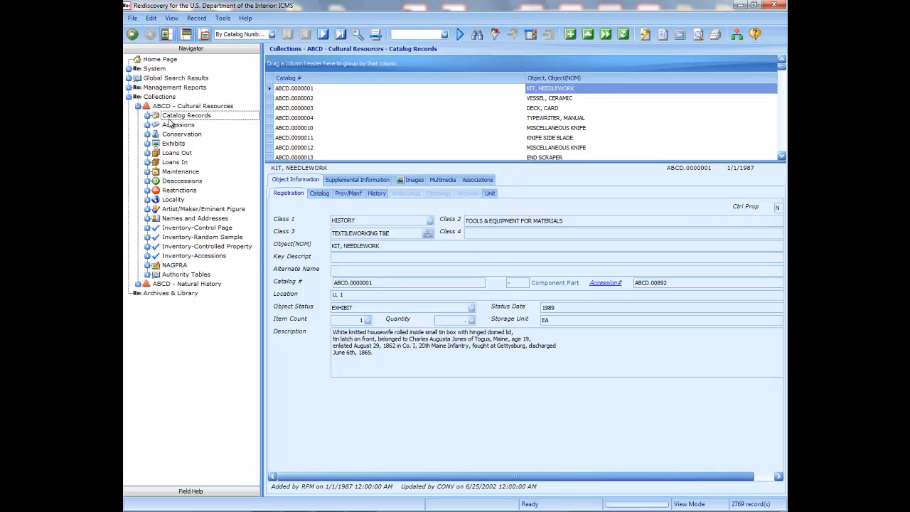
left_click(531, 36)
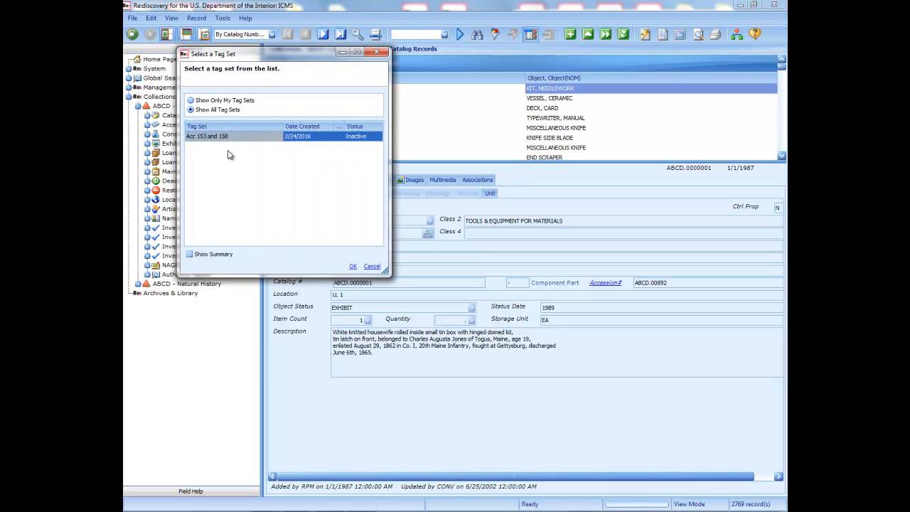
left_click(352, 266)
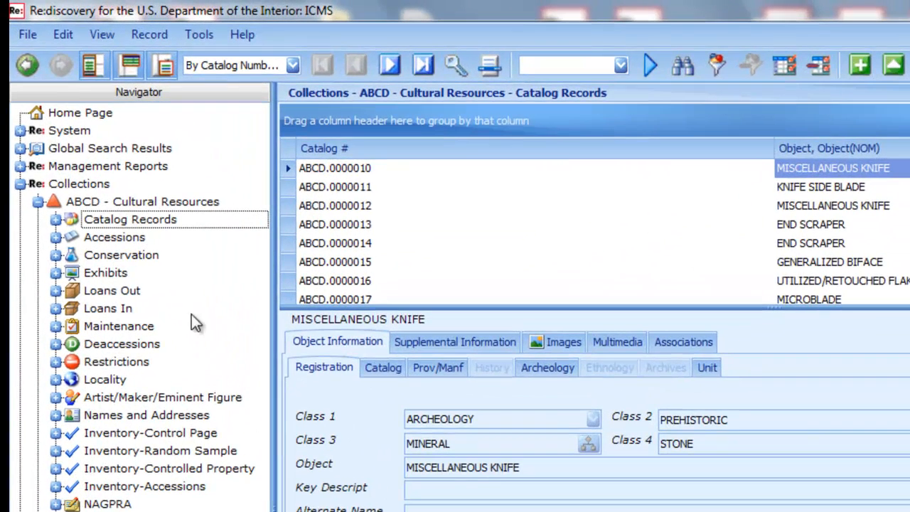
- Update My List View by adding the Item Count and Condition columns to the columns shown
left_click(102, 36)
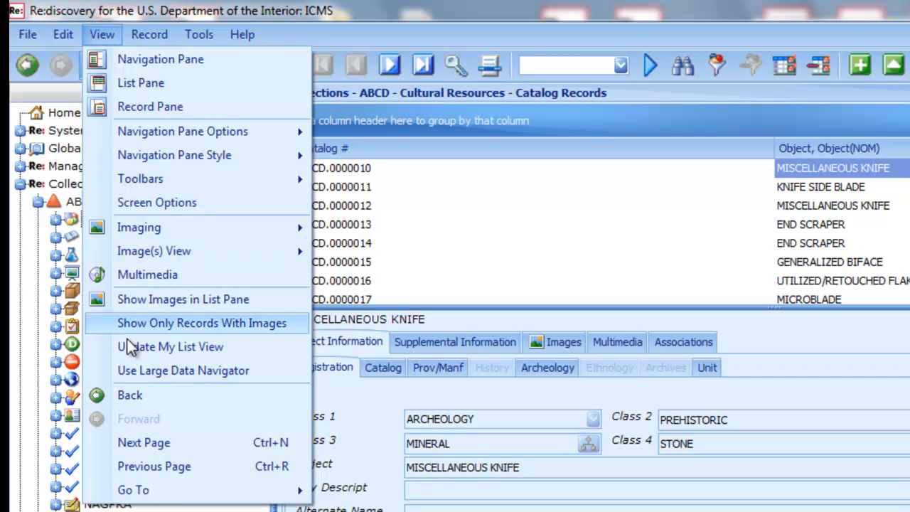
left_click(95, 348)
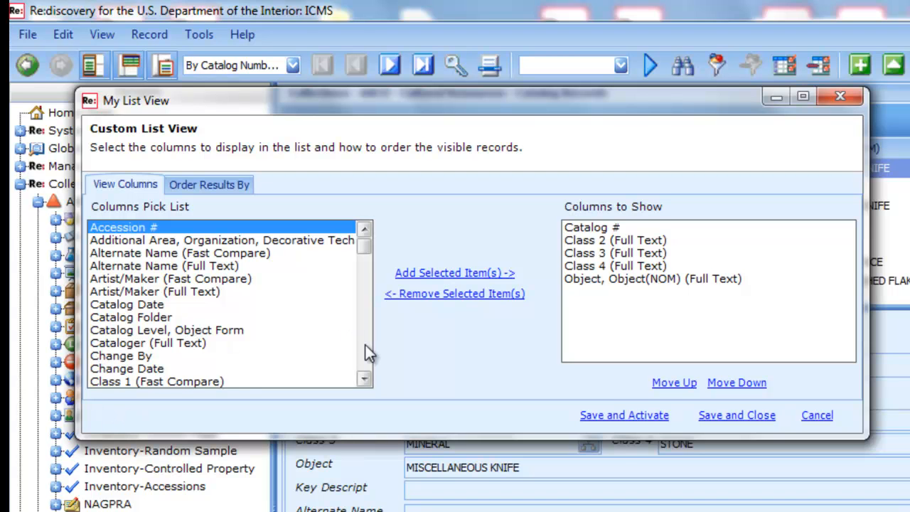
scroll(366, 344, "down", 8)
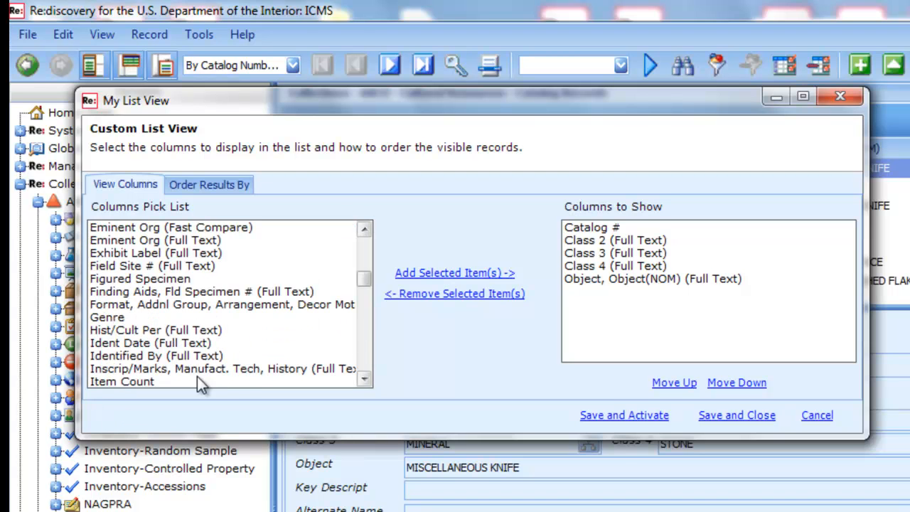
left_click(186, 383)
left_click(457, 276)
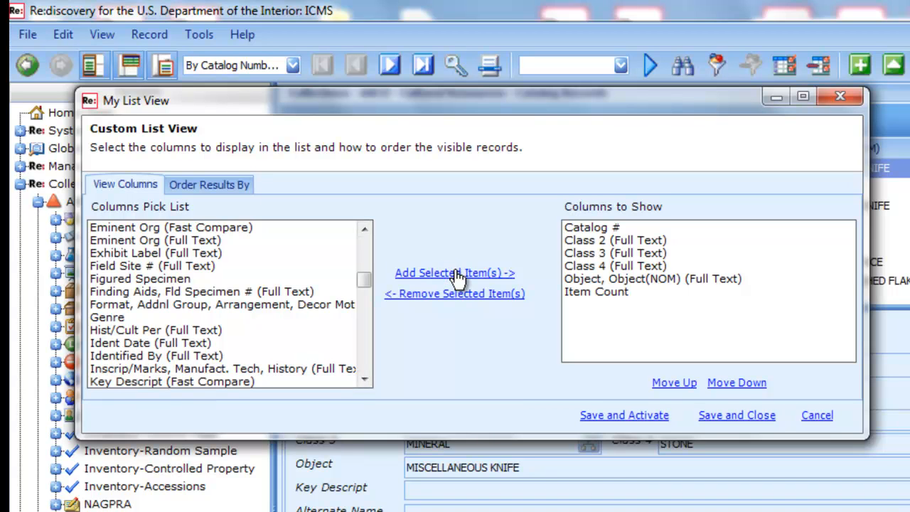
left_click(362, 249)
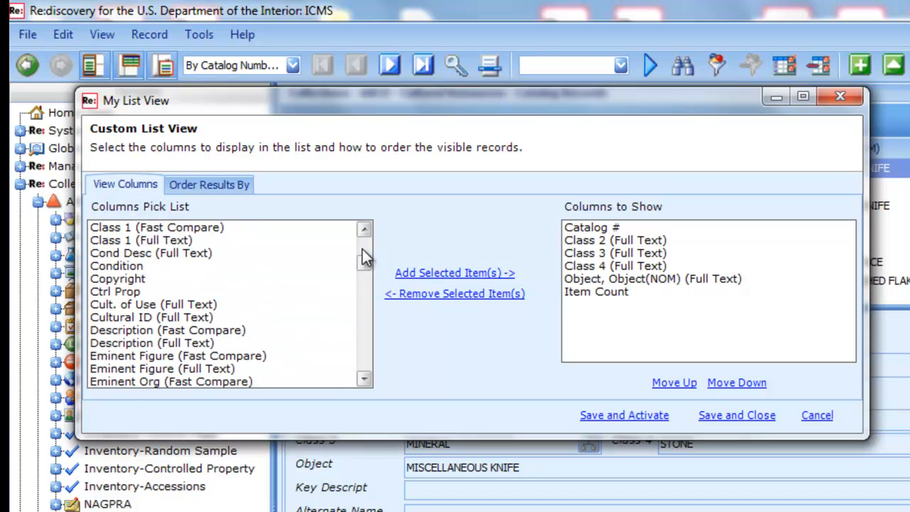
left_click(128, 266)
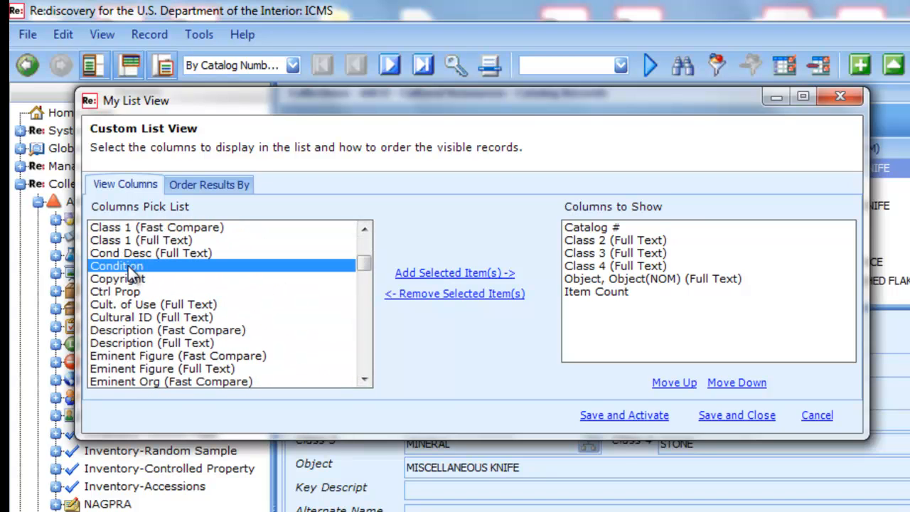
left_click(445, 276)
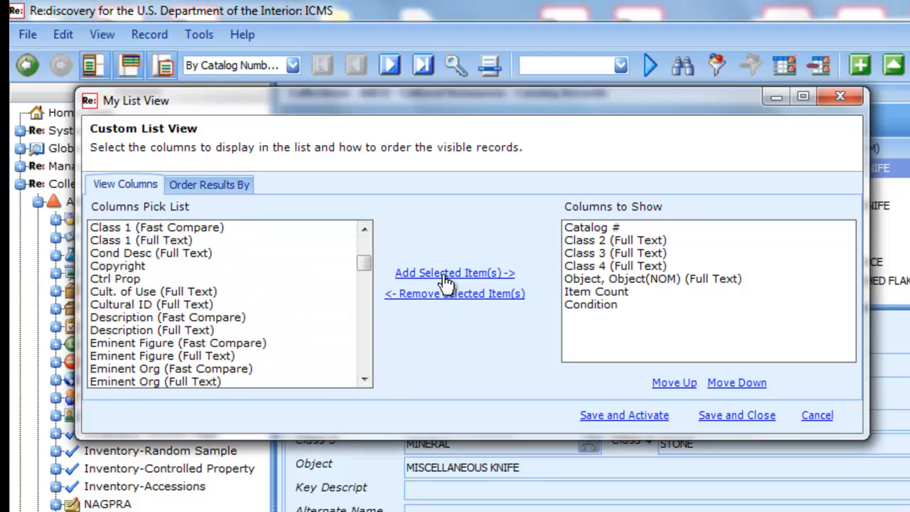
- Add the Location (Full Text) column to My List View, and save and activate the view
scroll(364, 340, "down", 4)
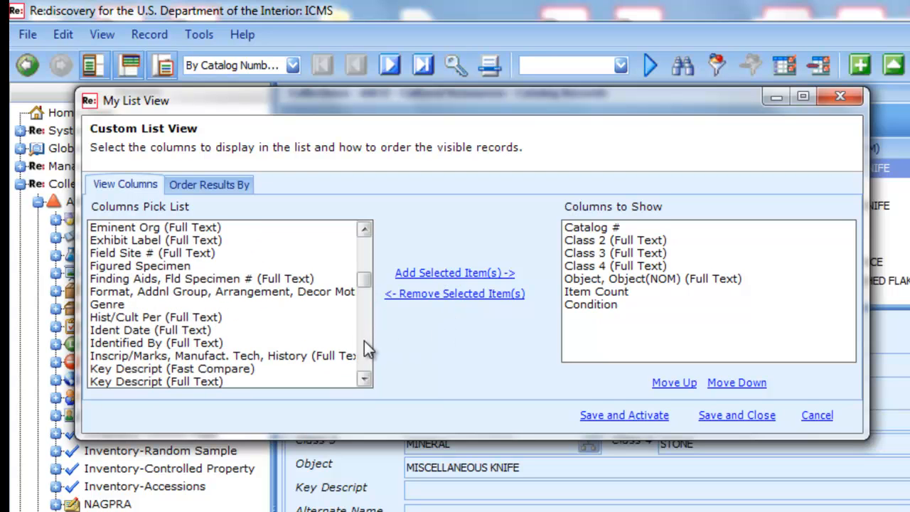
scroll(364, 340, "down", 4)
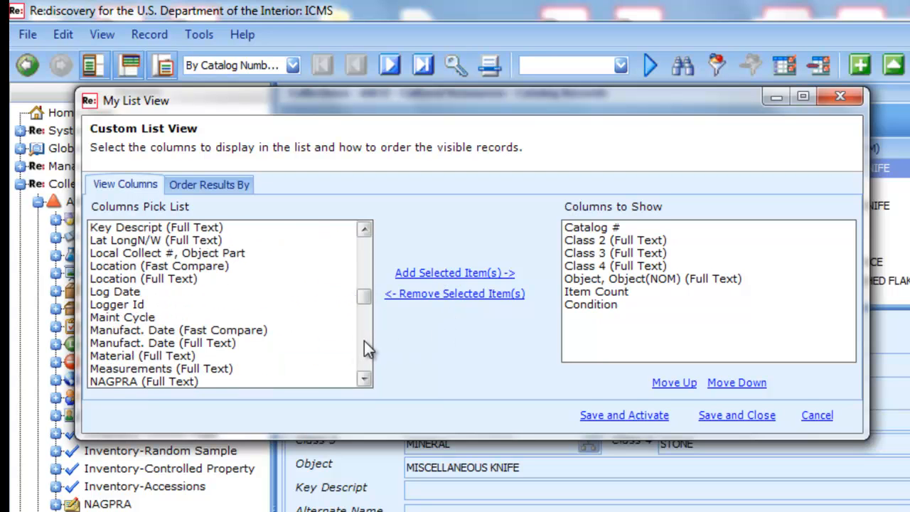
left_click(178, 280)
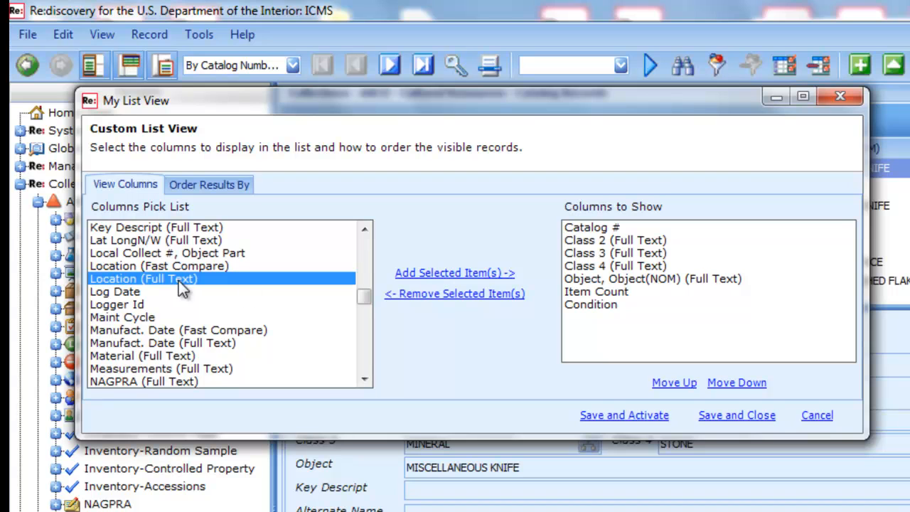
left_click(427, 276)
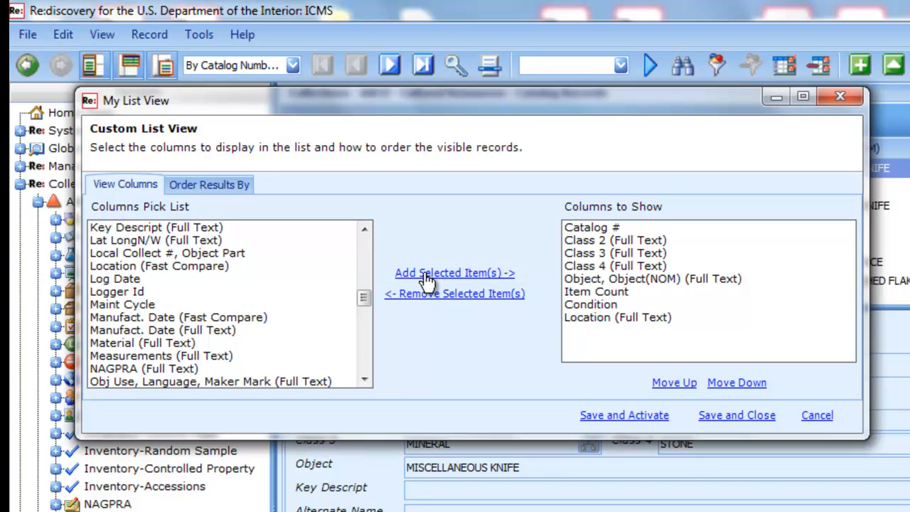
left_click(632, 415)
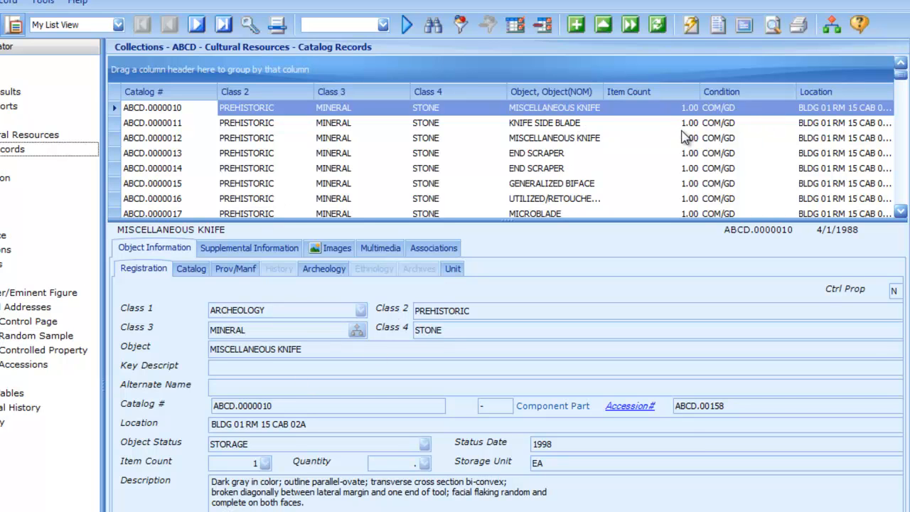
- Fit the Item Count column to its content and narrow the Catalog #, Class 3, Class 4 and Condition columns
double_click(698, 96)
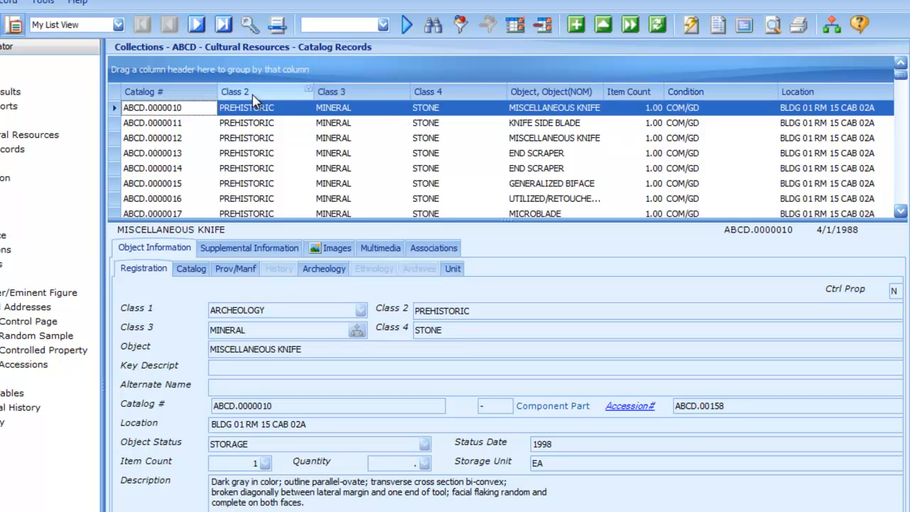
left_click_drag(217, 94, 206, 93)
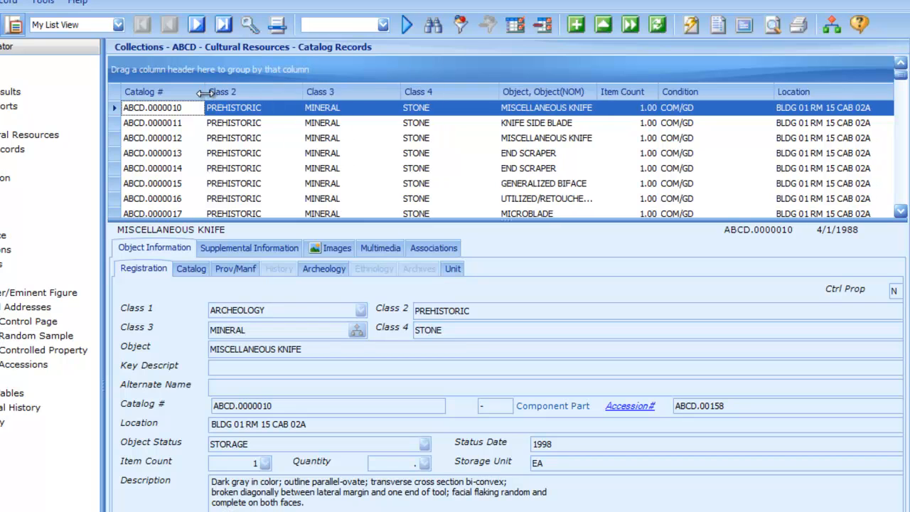
left_click_drag(384, 96, 371, 92)
left_click_drag(471, 91, 436, 91)
left_click_drag(750, 92, 704, 92)
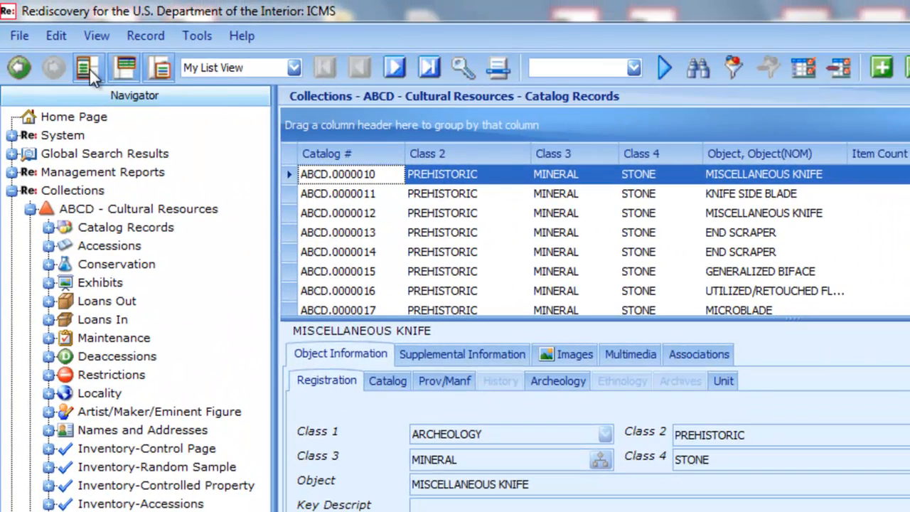
- Preview the record list for printing, review the available export file formats, and close the preview
left_click(30, 39)
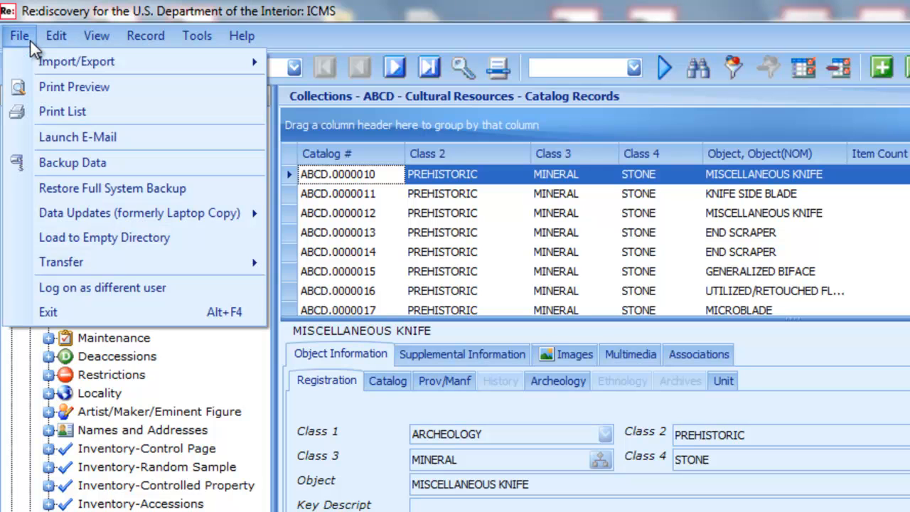
left_click(40, 89)
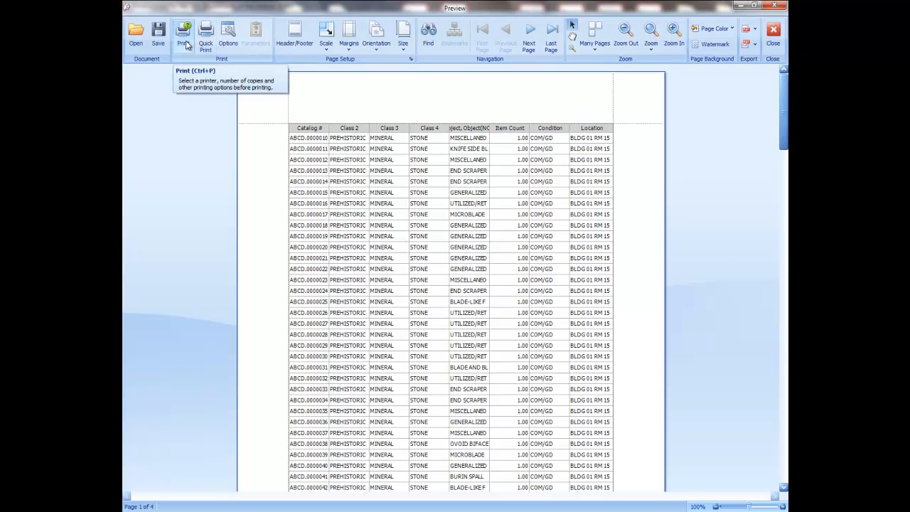
left_click(754, 31)
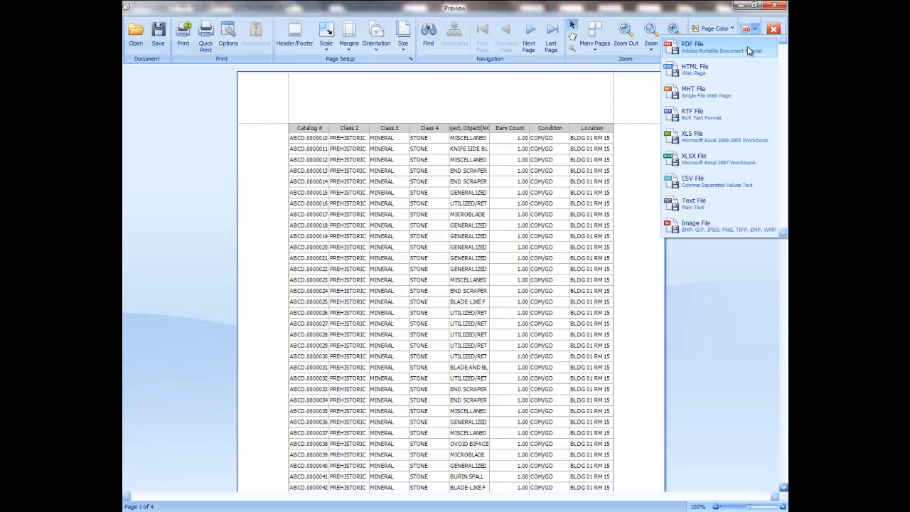
left_click(742, 276)
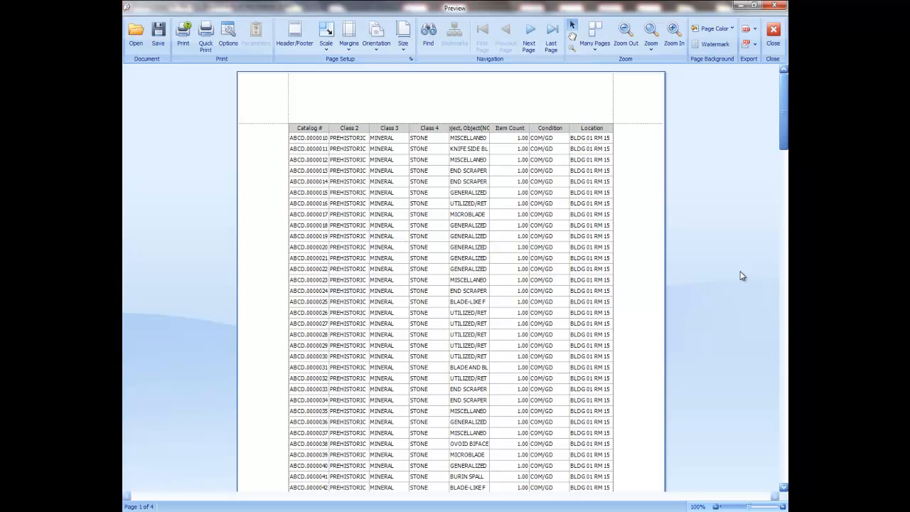
left_click(768, 37)
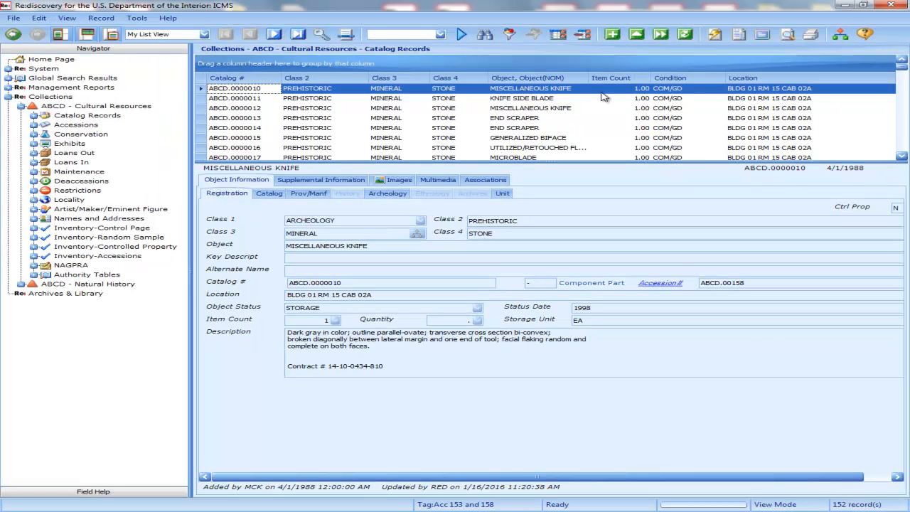
- Widen the Object, Object(NOM) column to fit its longest names and check the list in the print preview
left_click_drag(588, 83, 609, 83)
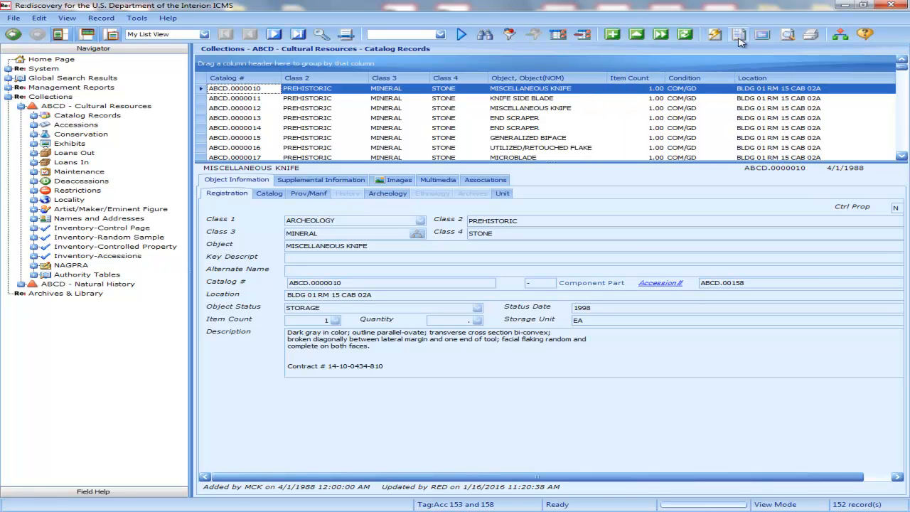
left_click(788, 35)
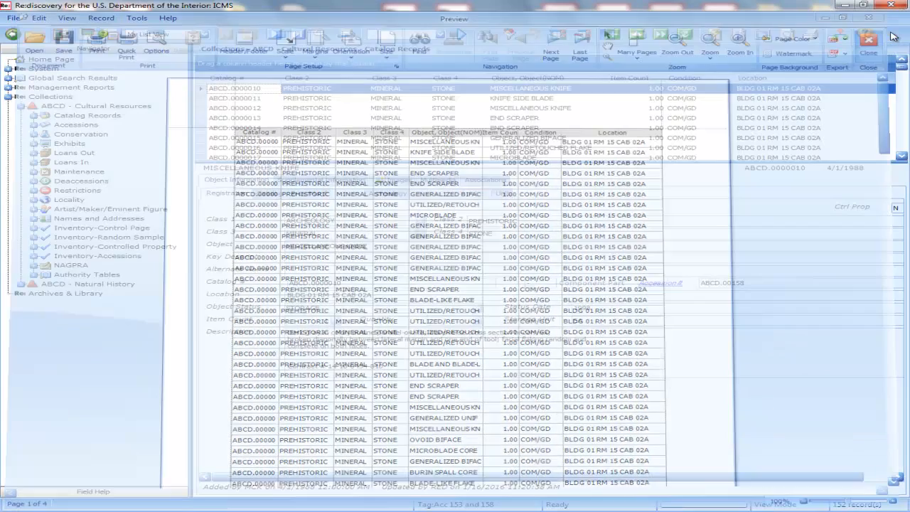
left_click(889, 34)
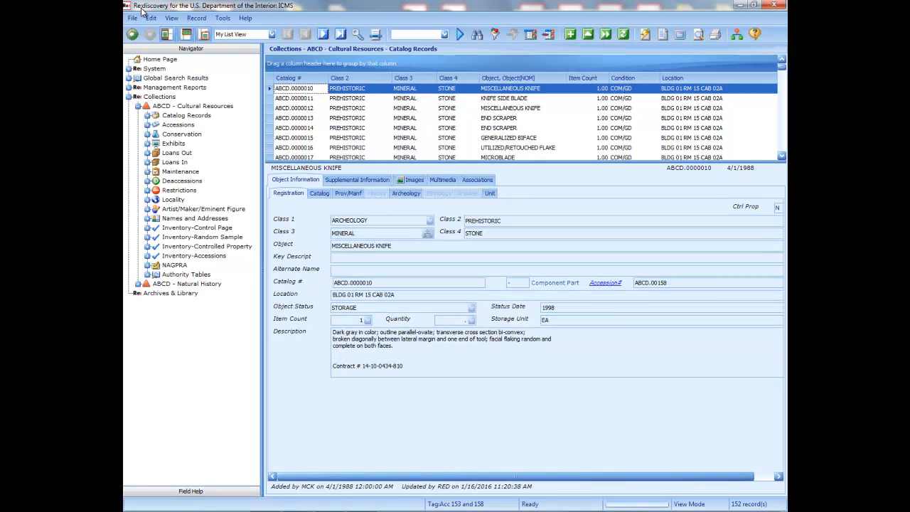
- Reopen the My List View column settings for review
left_click(171, 17)
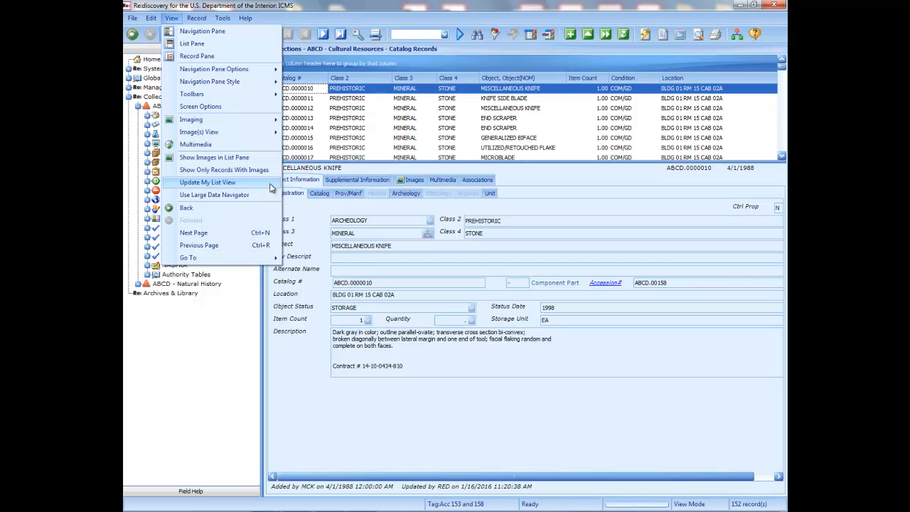
left_click(271, 183)
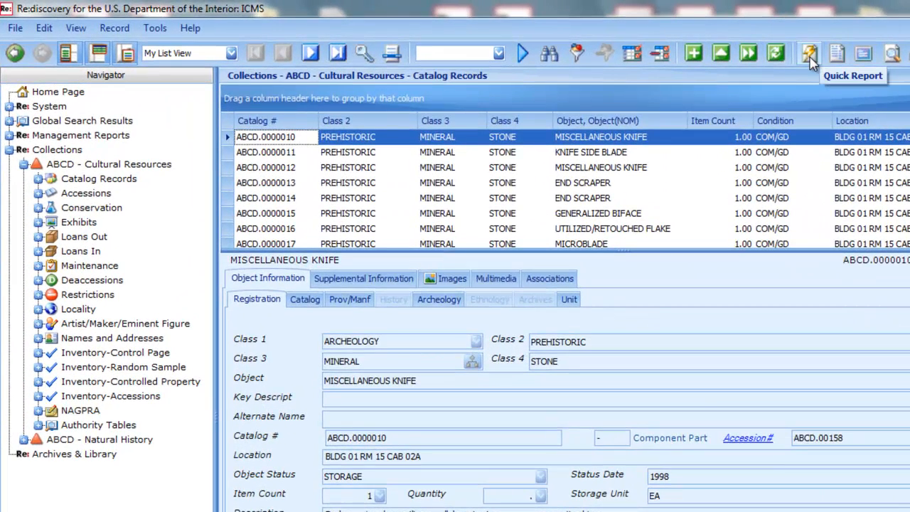
- Open Quick Report Management for the catalog records and maximize its window
left_click(129, 31)
mouse_move(282, 403)
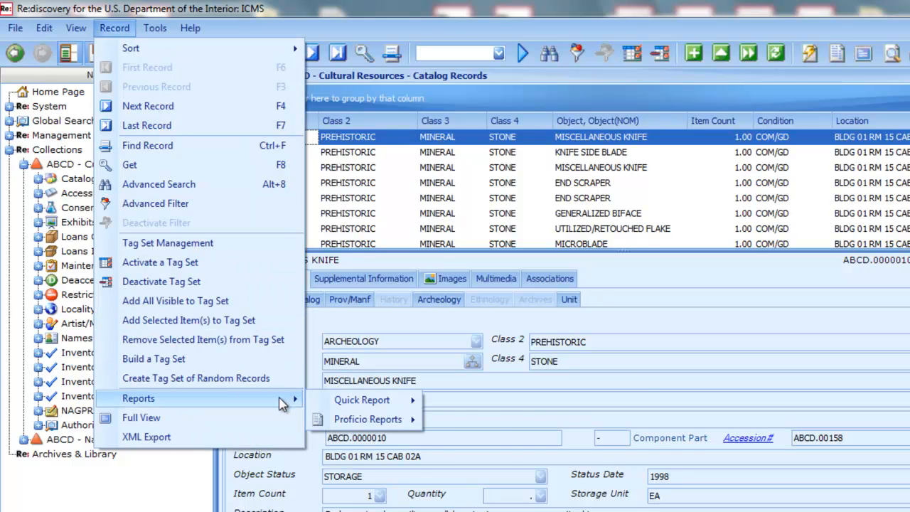
mouse_move(406, 403)
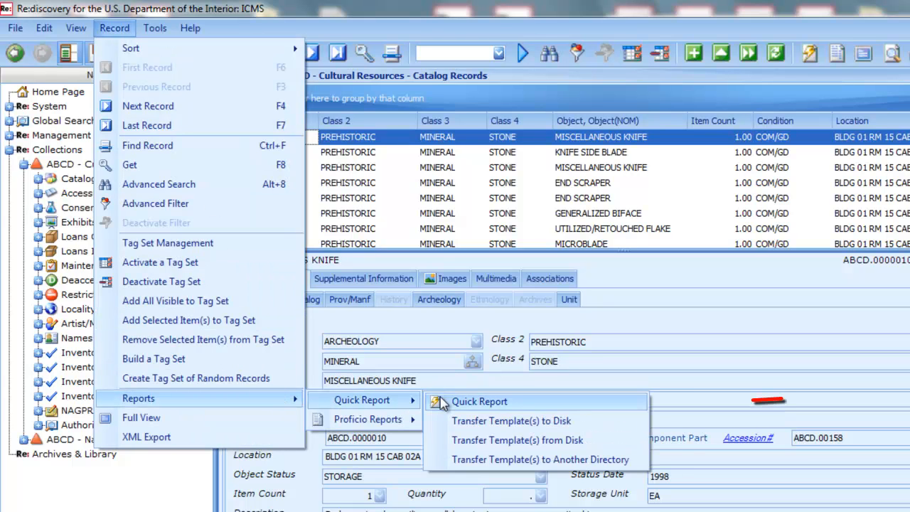
left_click(539, 404)
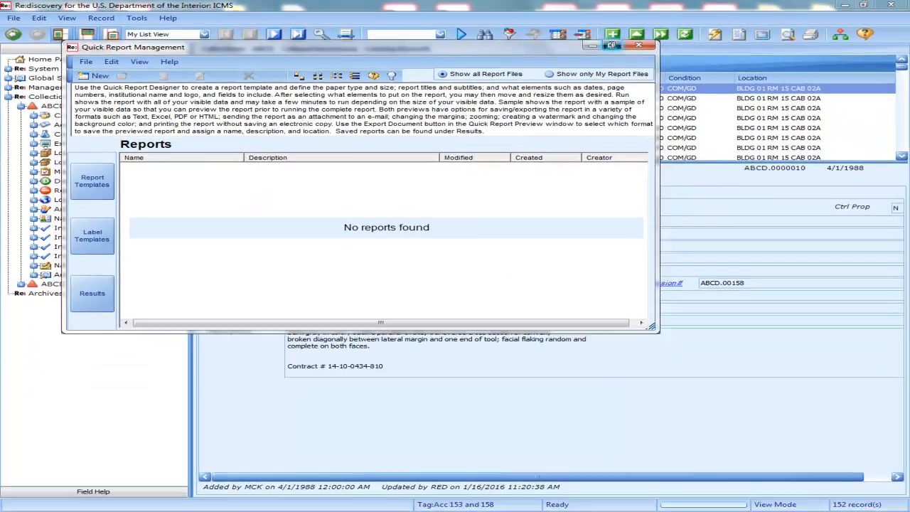
left_click(694, 70)
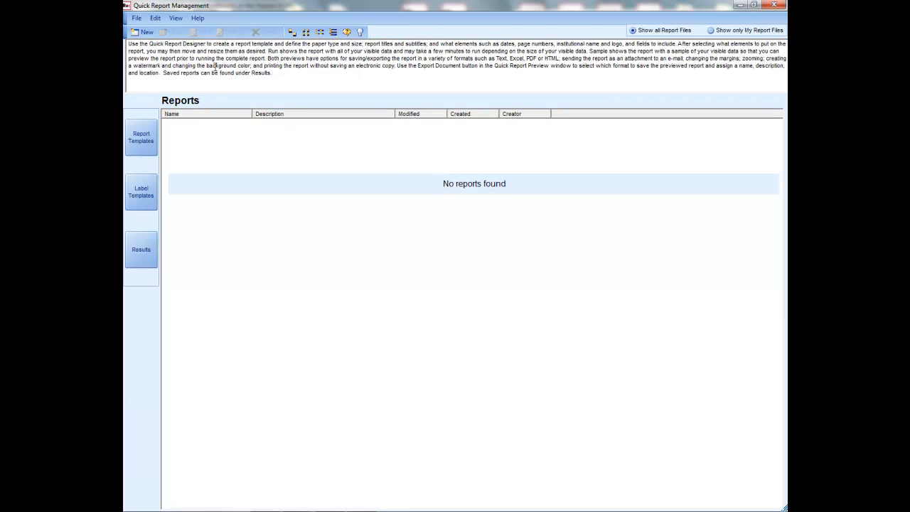
- Create a new quick report template named "Shelf List" with the description "Shelf List"
left_click(145, 32)
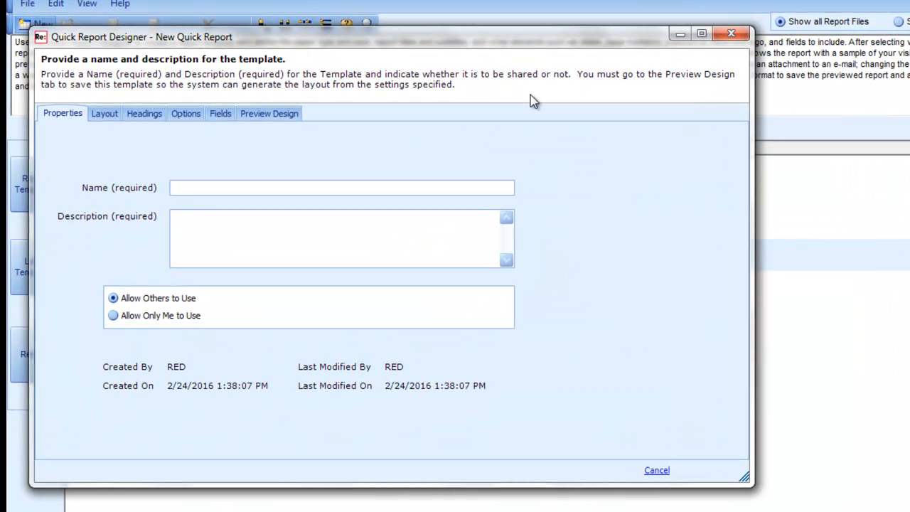
left_click(703, 34)
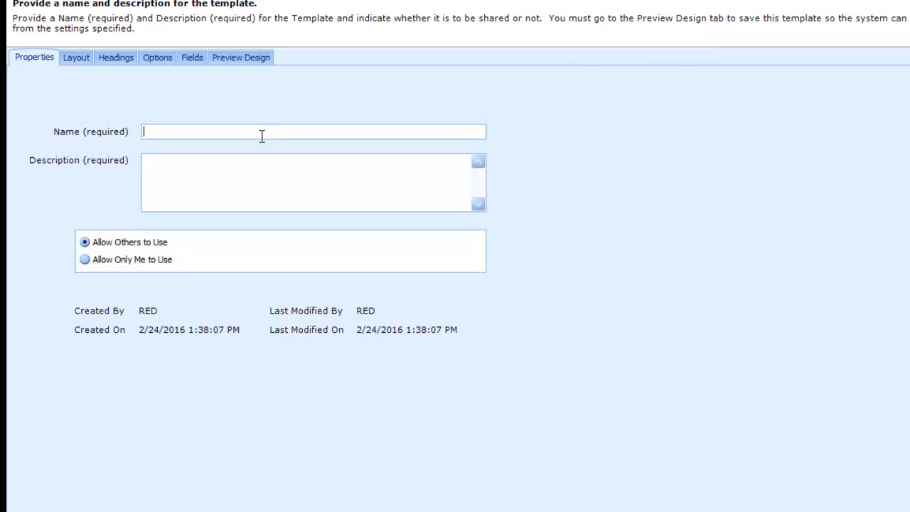
type("Shlef")
key("BackSpace")
key("BackSpace")
key("BackSpace")
type("elf List")
key("Tab")
type("Shelf List")
- Title the report "Shelf List" and include the print date, both in the report header
left_click(75, 61)
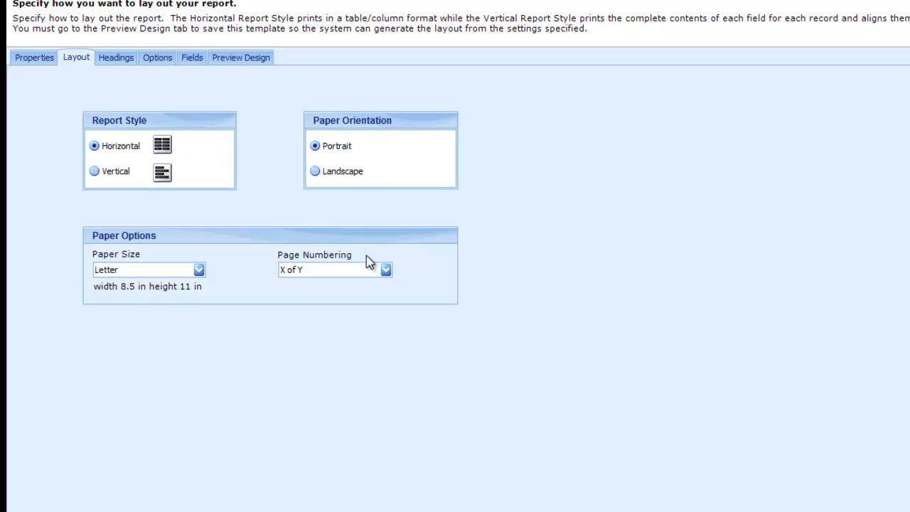
left_click(121, 59)
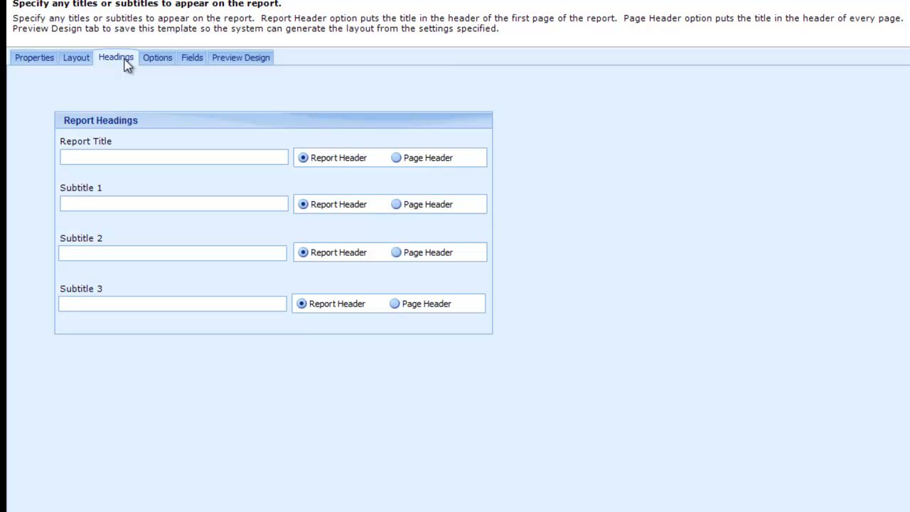
left_click(112, 157)
type("Shlef")
key("BackSpace")
key("BackSpace")
key("BackSpace")
key("BackSpace")
type("elf List")
left_click(158, 58)
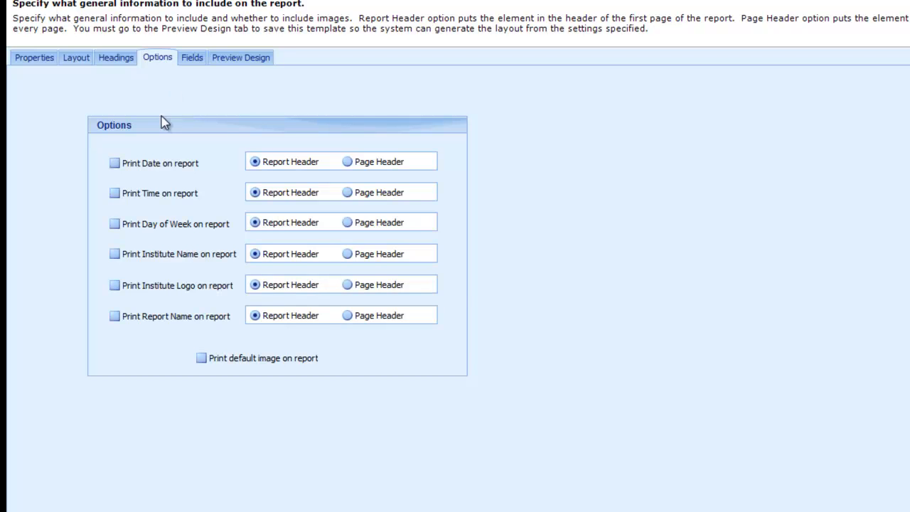
left_click(114, 163)
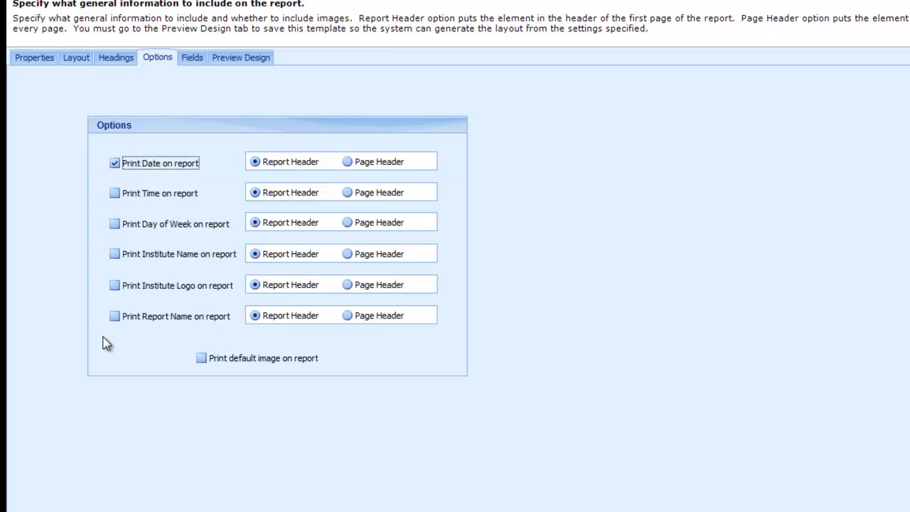
- Add the Catalog # field to the report's selected fields
left_click(199, 66)
left_click(106, 123)
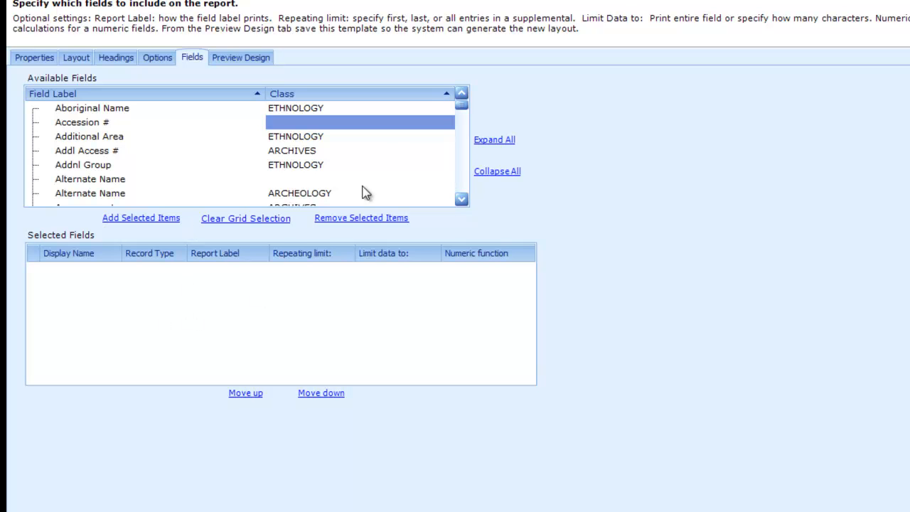
scroll(460, 171, "down", 3)
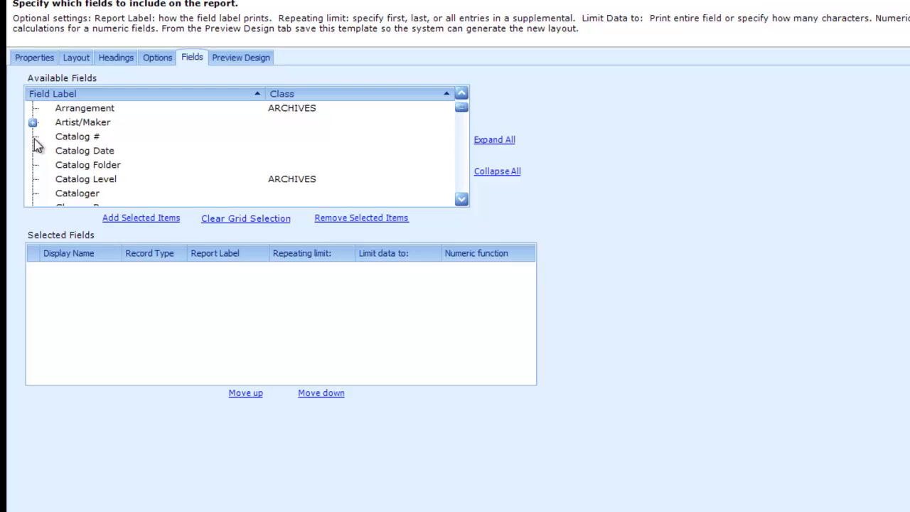
left_click(63, 139)
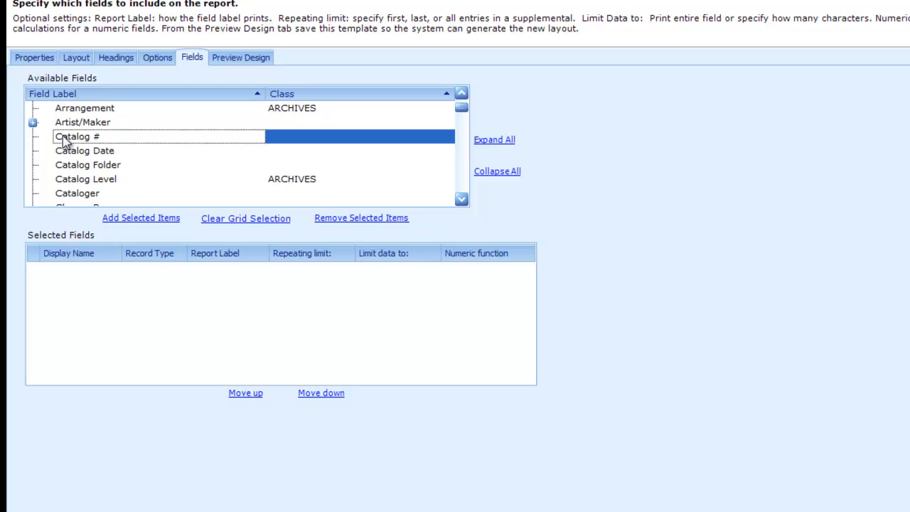
left_click(148, 222)
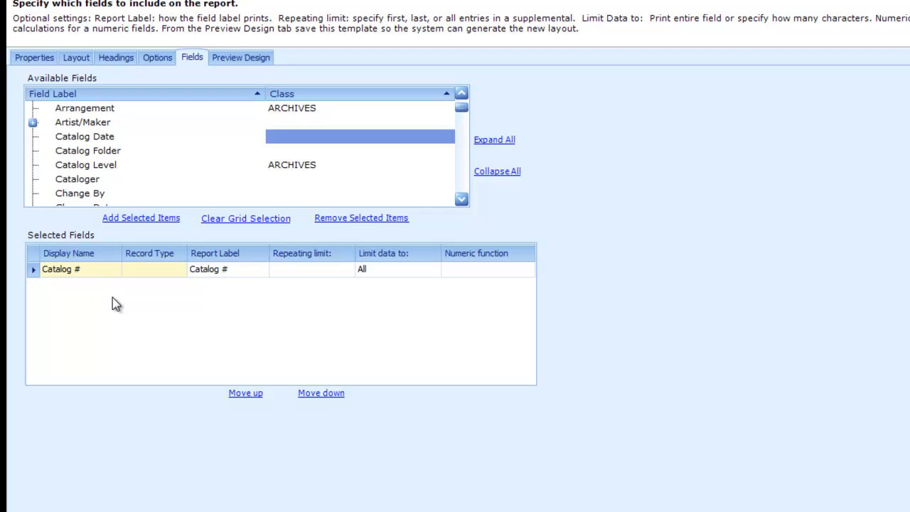
- Look through the available fields, from the general catalog fields to supplemental ones such as APPRAISALS and CATALOG NOTES
left_click(463, 177)
left_click(464, 177)
left_click(464, 176)
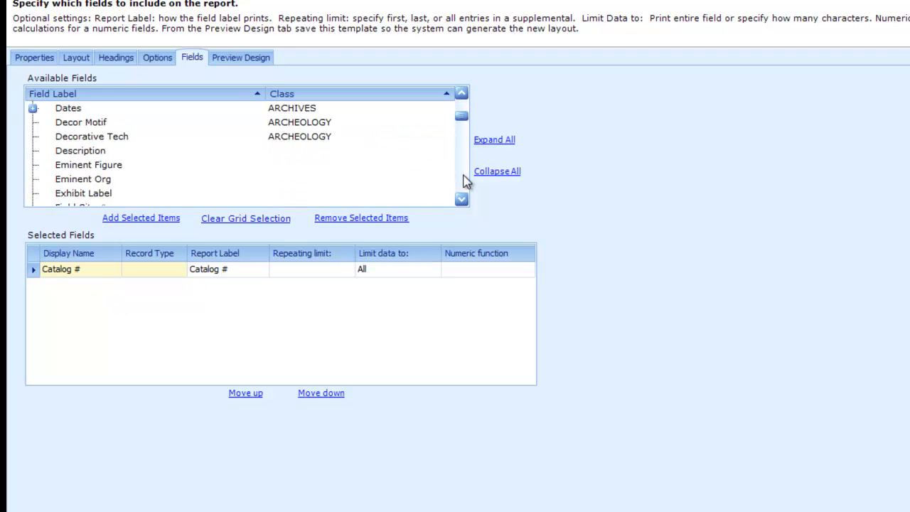
left_click(464, 176)
left_click(463, 176)
left_click(464, 177)
left_click(464, 178)
left_click(463, 178)
left_click(464, 178)
left_click(463, 178)
left_click(463, 177)
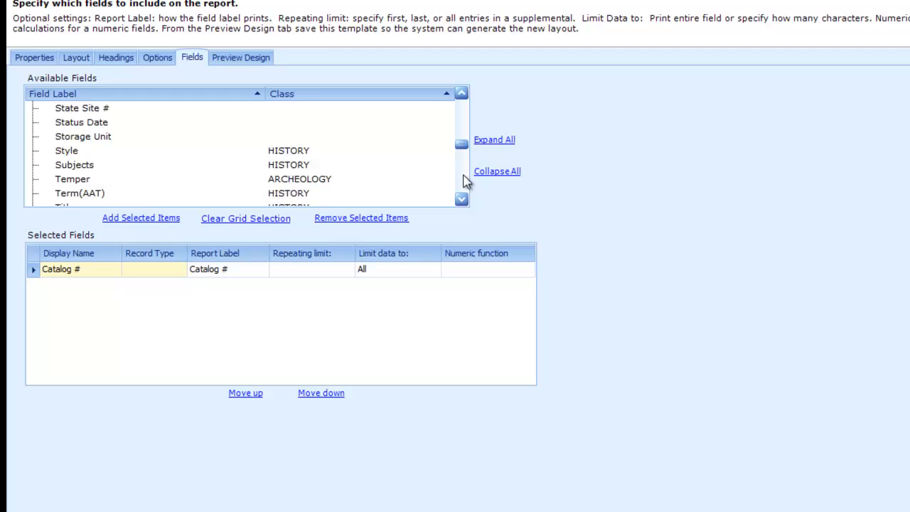
left_click(464, 178)
left_click(463, 178)
left_click(464, 177)
left_click(463, 178)
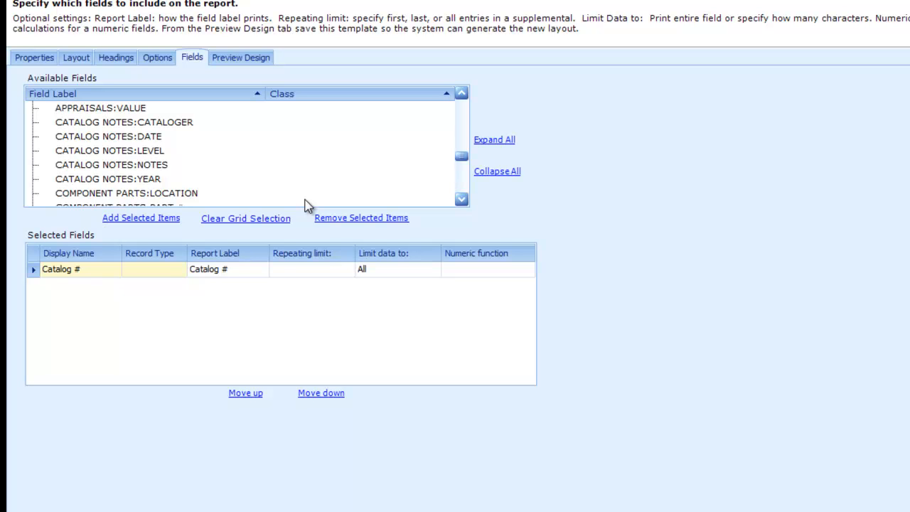
left_click(463, 110)
left_click(463, 111)
left_click(463, 108)
left_click(463, 108)
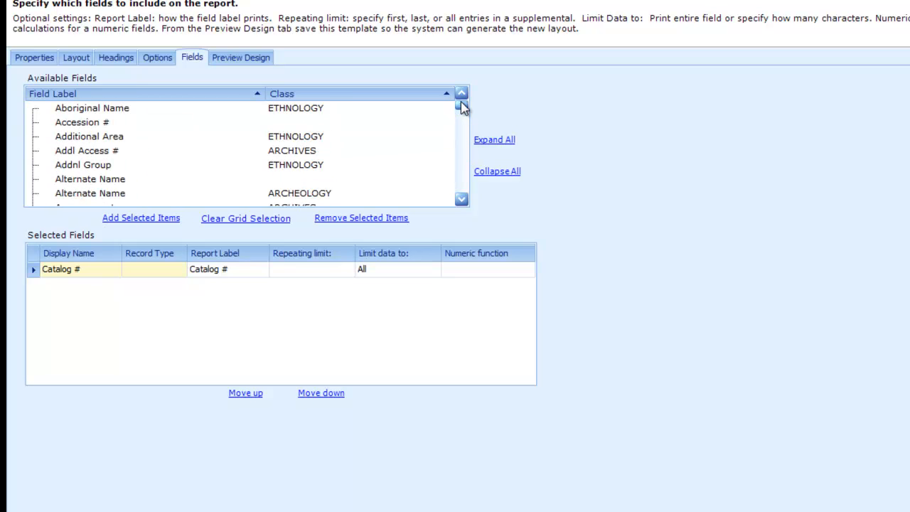
- Expand the Artist/Maker entry in the available fields to examine its subfields
left_click(462, 199)
left_click(461, 199)
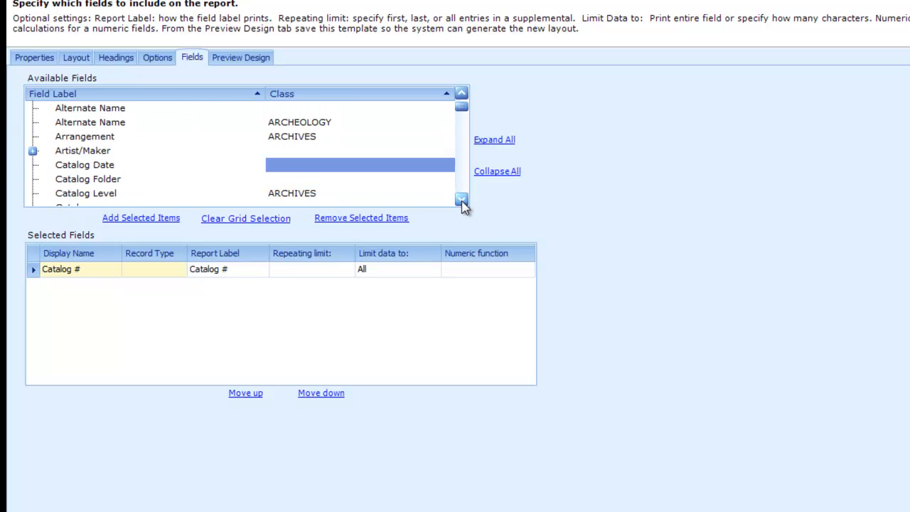
left_click(32, 152)
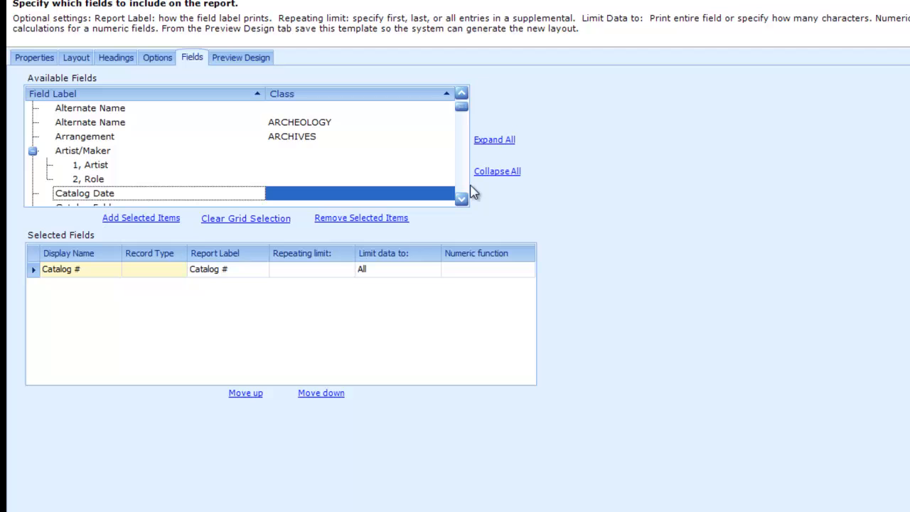
- Add the general Object field, the one without a class, to the selected fields
scroll(460, 184, "down", 5)
scroll(460, 182, "down", 10)
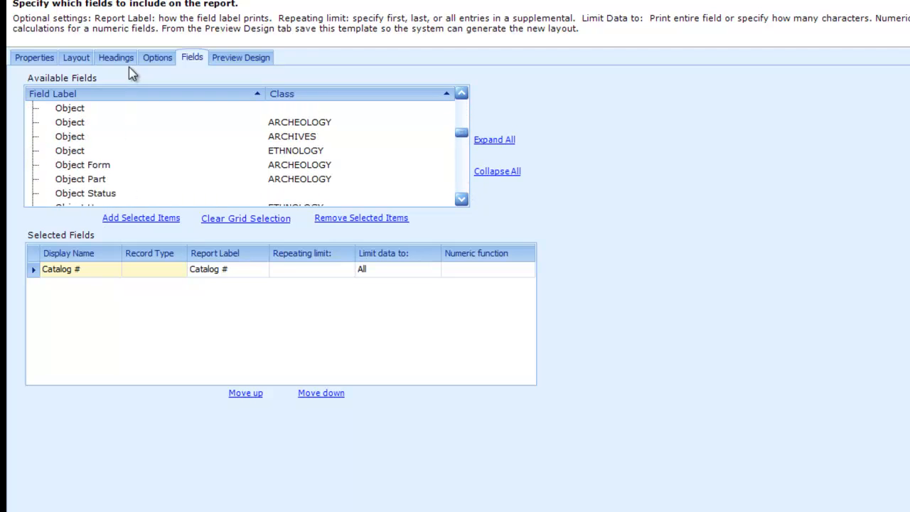
left_click(79, 110)
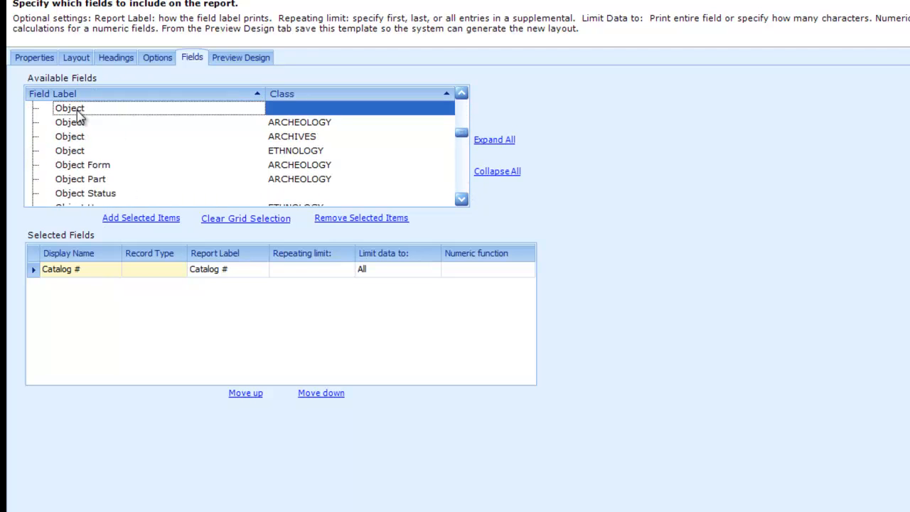
left_click(155, 221)
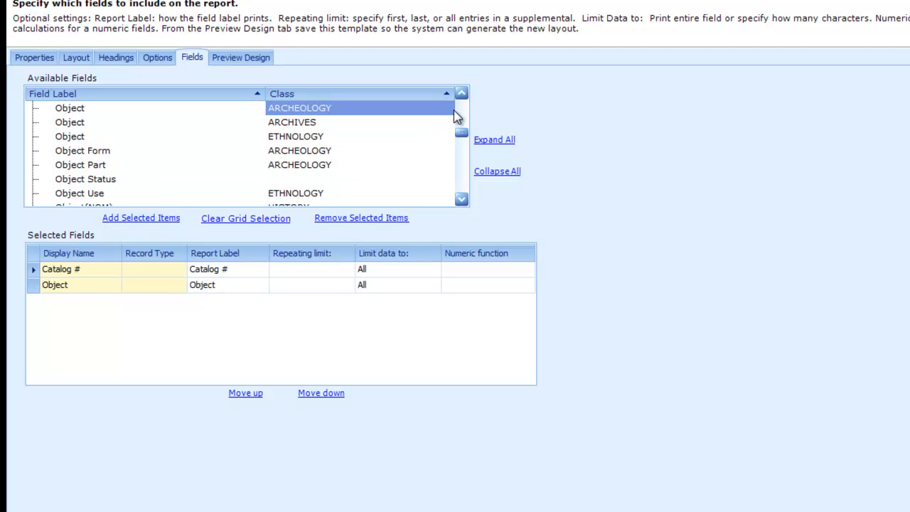
- Add the Condition field to the report's selected fields
scroll(466, 114, "up", 7)
scroll(466, 114, "up", 6)
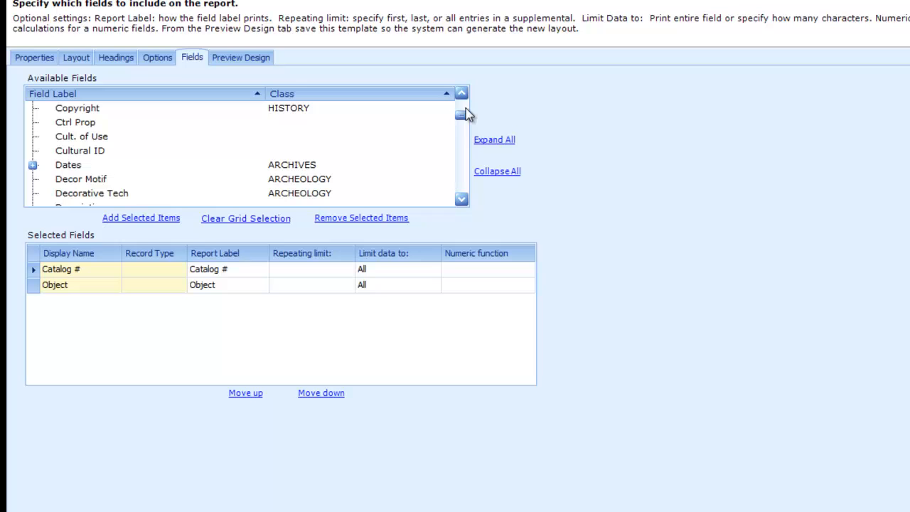
scroll(467, 120, "up", 3)
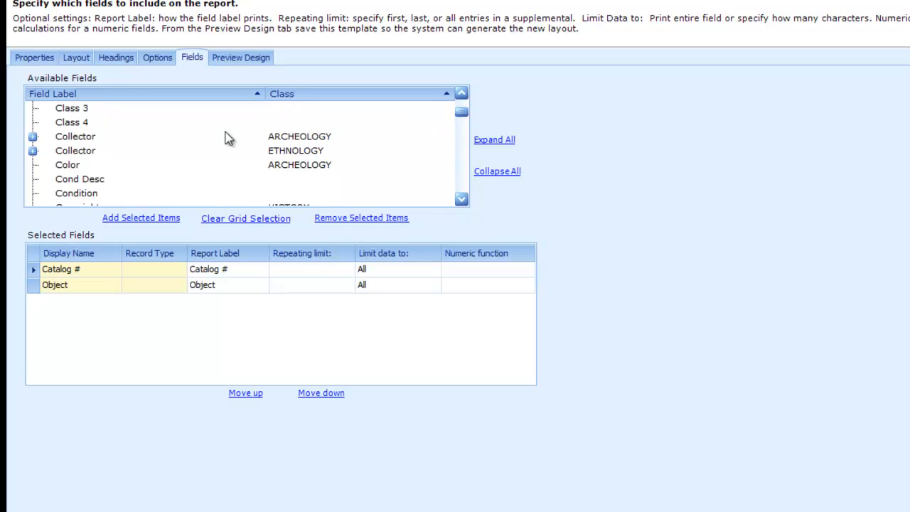
left_click(91, 198)
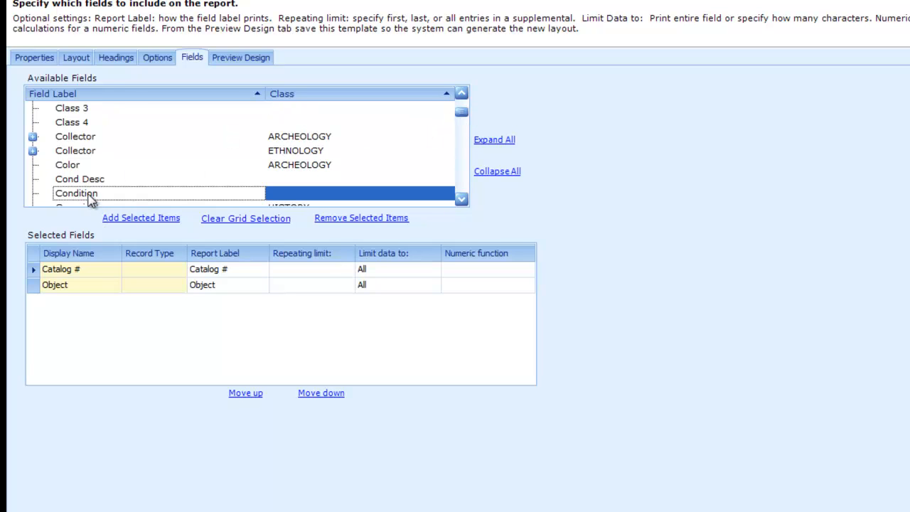
left_click(168, 222)
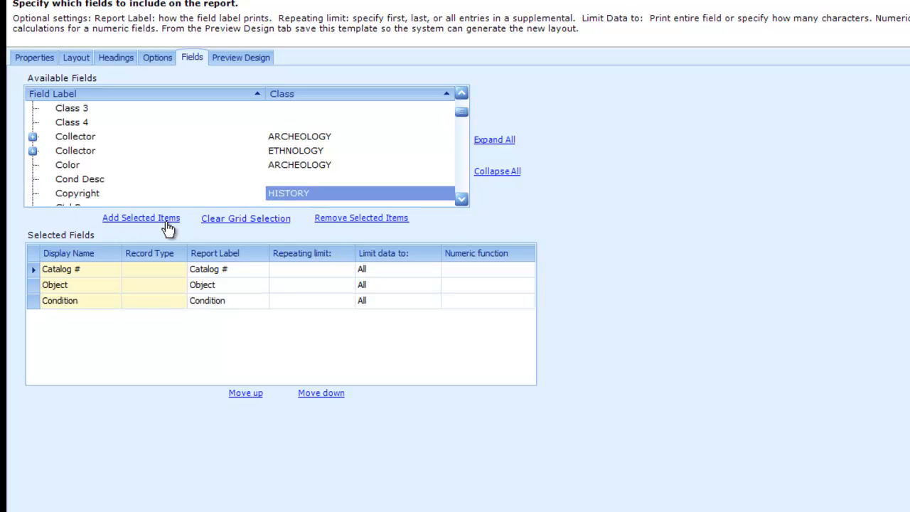
- Add the Item Count field to the report's selected fields
scroll(460, 146, "down", 3)
scroll(460, 146, "down", 9)
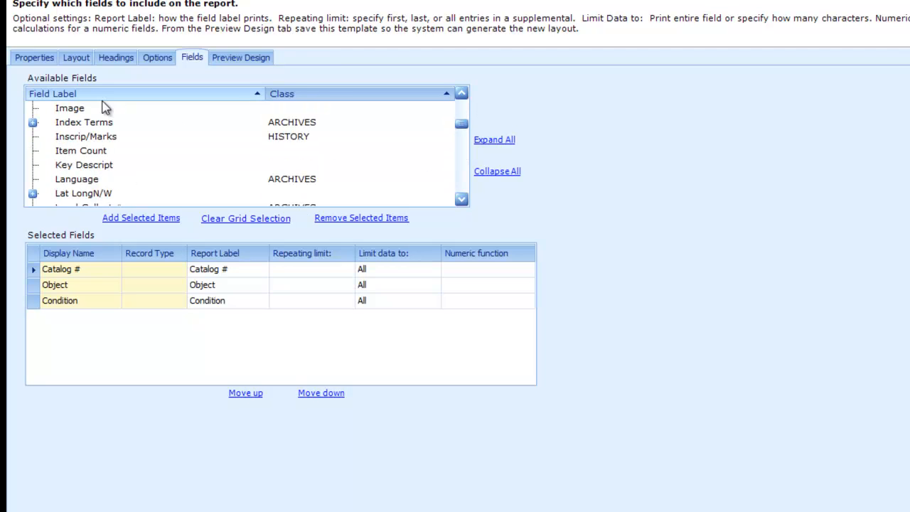
left_click(103, 153)
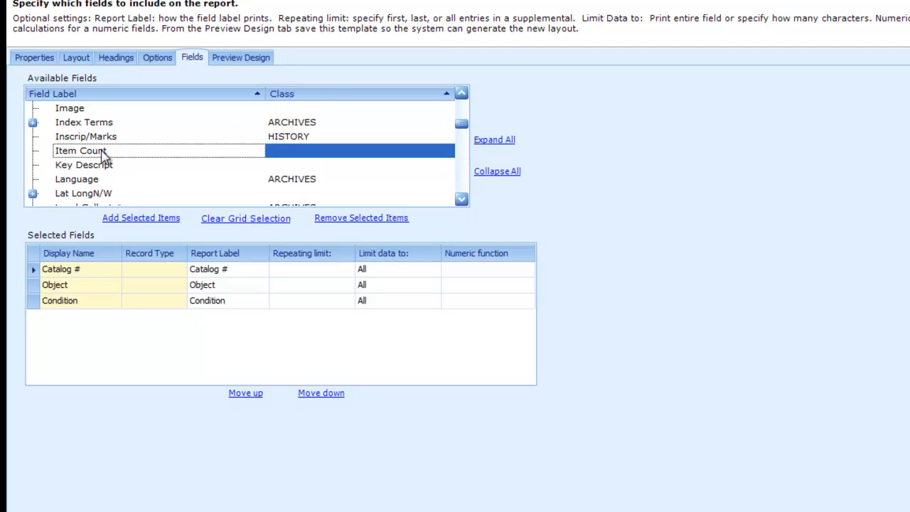
left_click(159, 218)
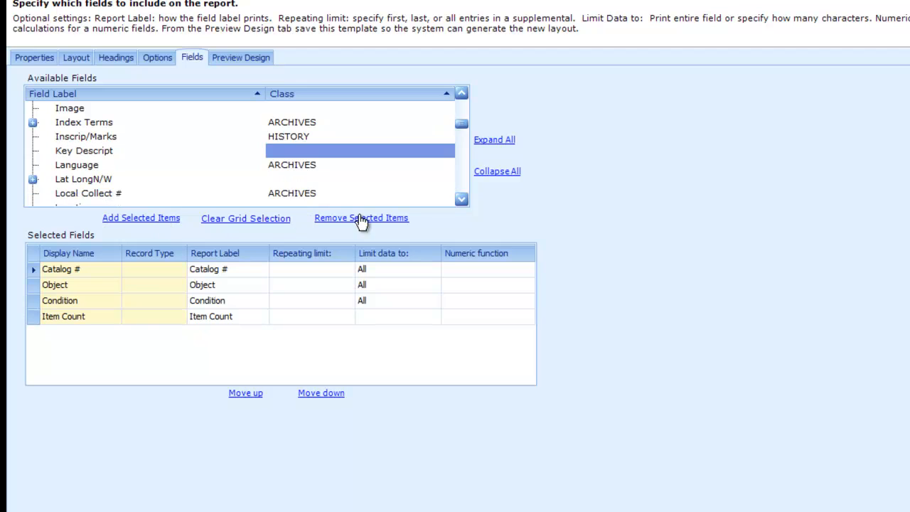
- Add the Location field to the report's selected fields
left_click(460, 200)
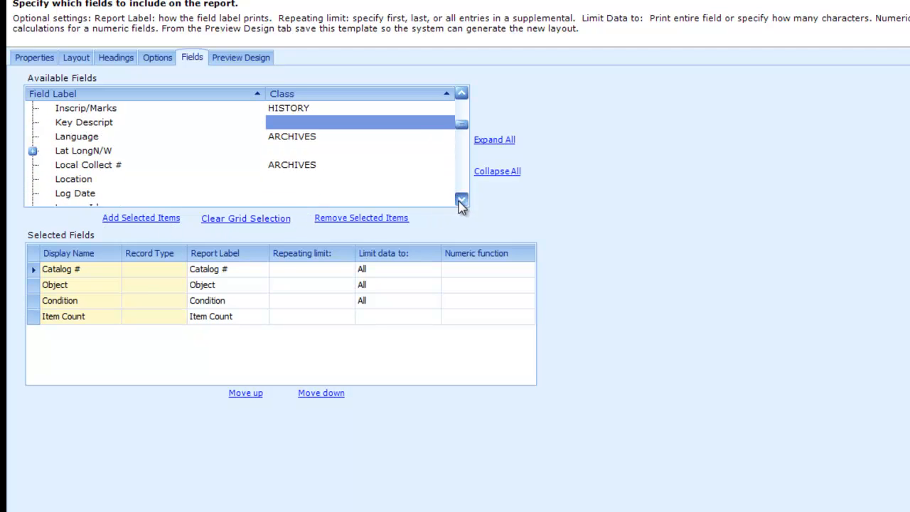
left_click(63, 179)
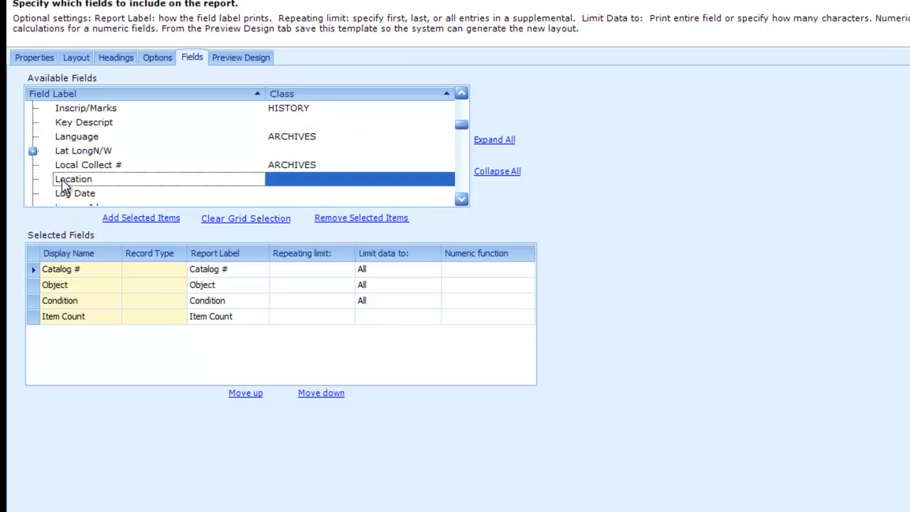
left_click(160, 219)
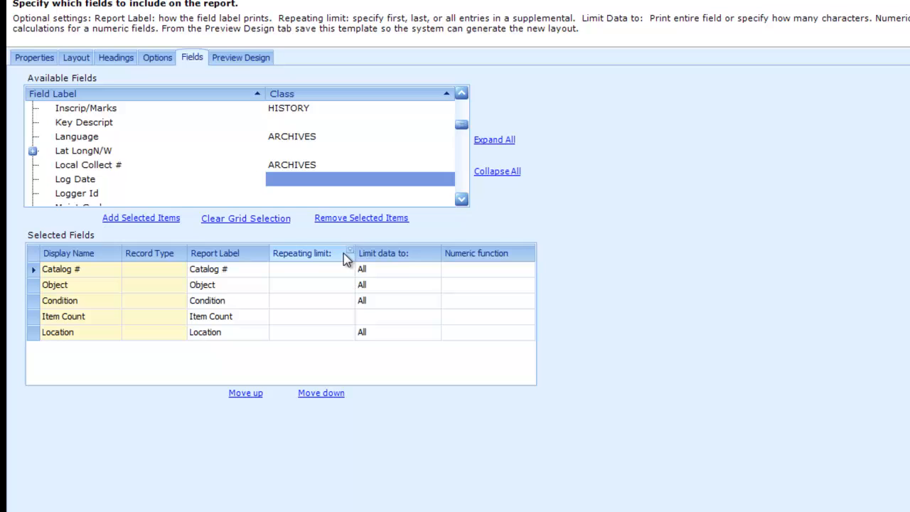
- Examine the character limits available for the Condition field's data without choosing one
left_click(415, 255)
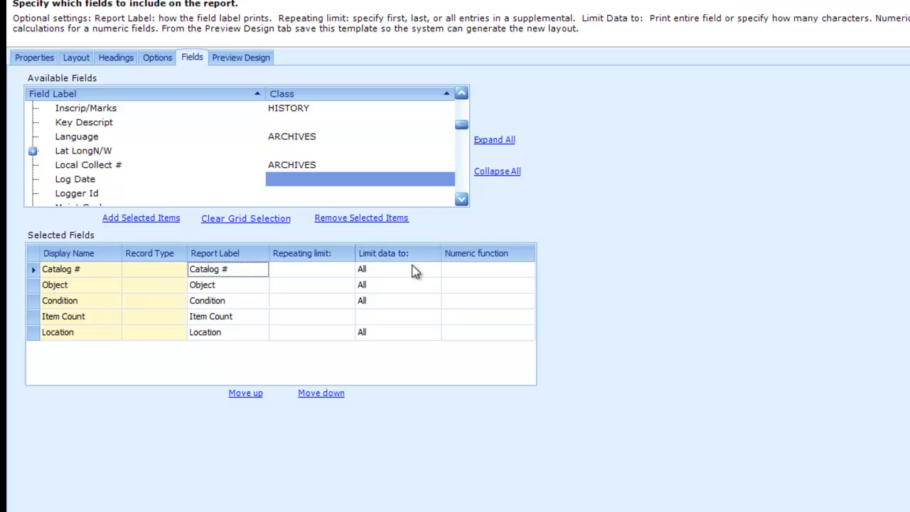
left_click(411, 306)
left_click(434, 302)
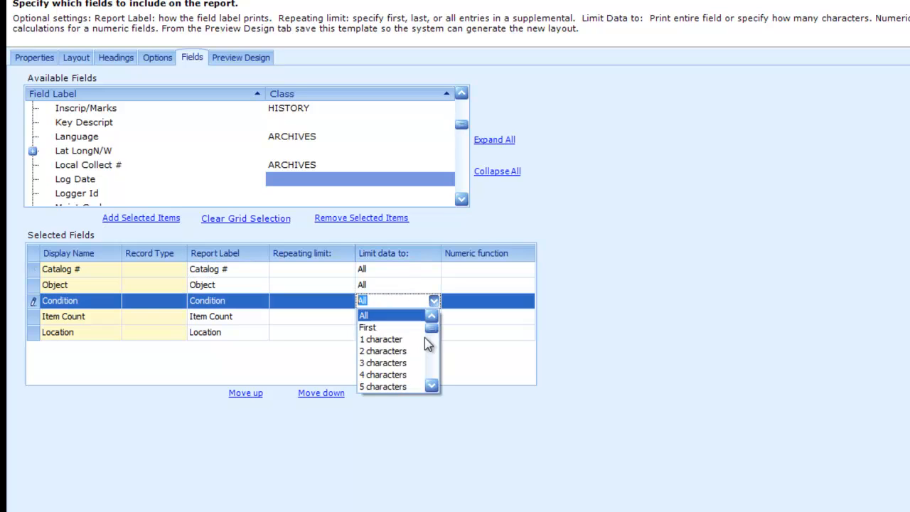
left_click(590, 292)
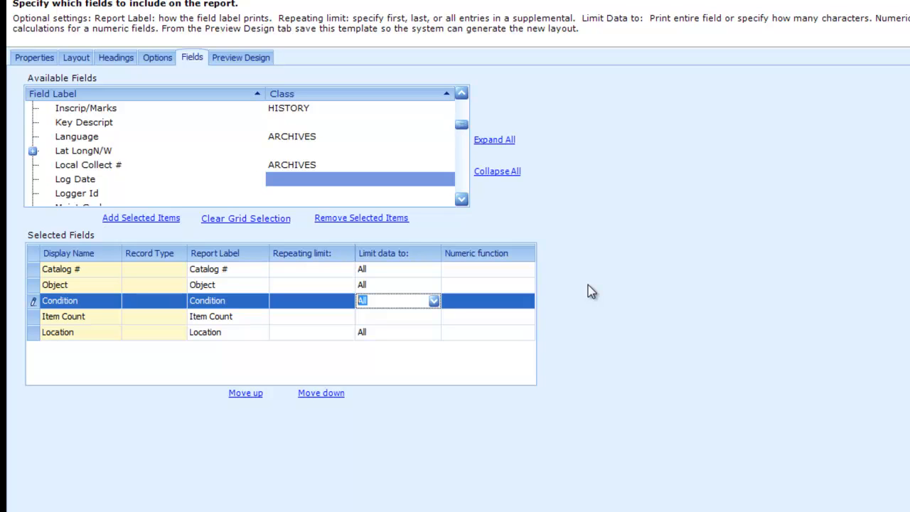
- Set the numeric function of the Item Count field to Total
left_click(509, 321)
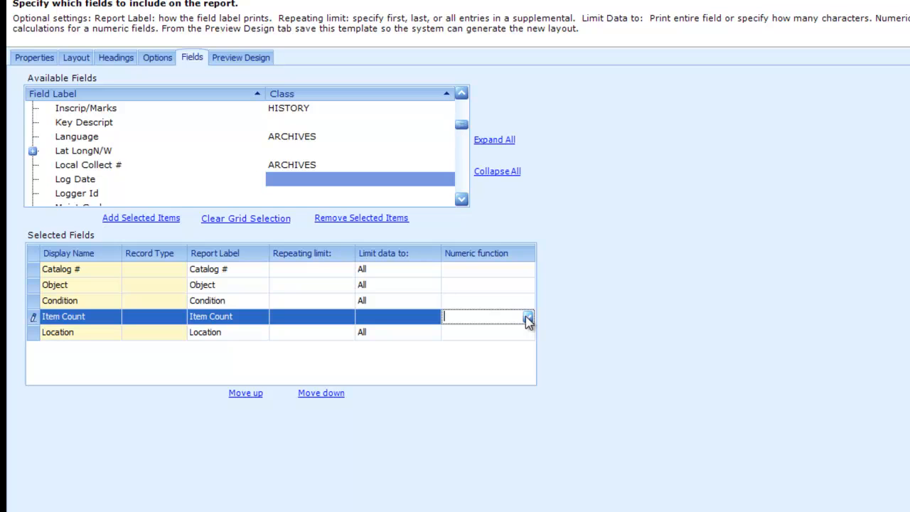
left_click(527, 319)
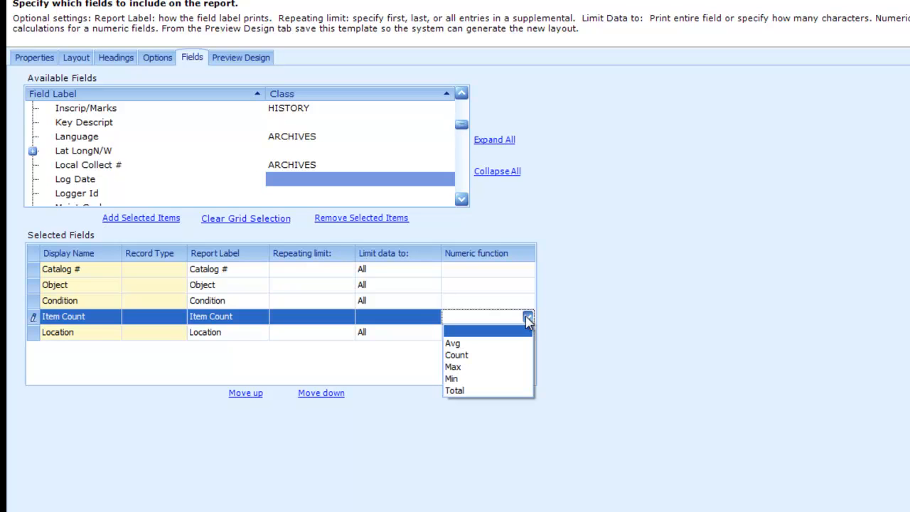
left_click(472, 391)
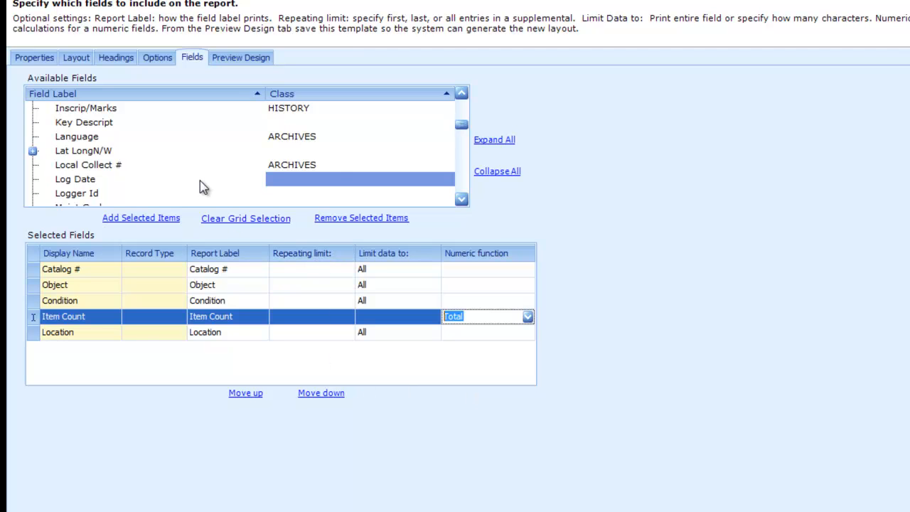
- Review the report template's layout, headings, general options and selected fields before generating the design
left_click(78, 61)
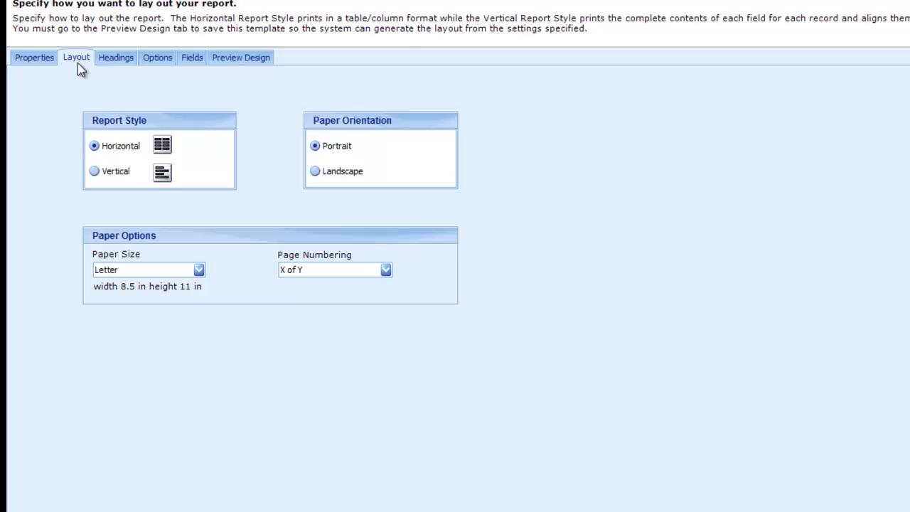
left_click(113, 58)
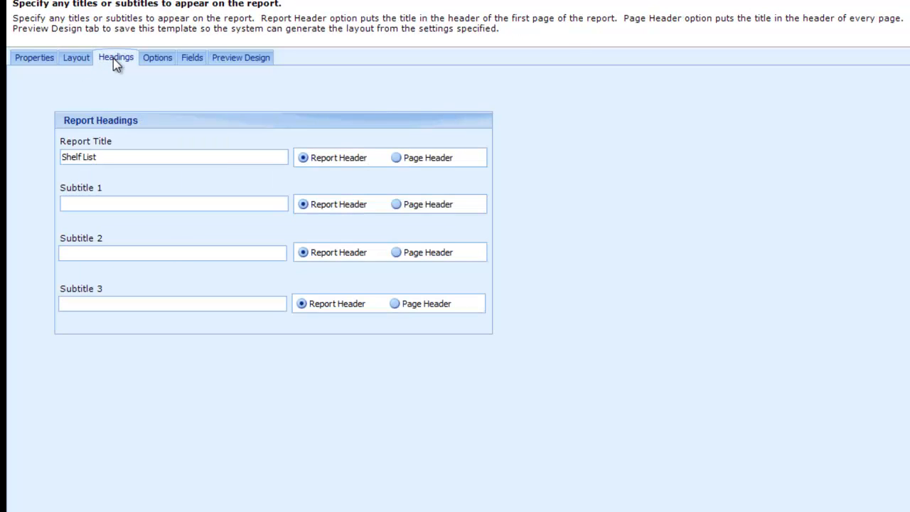
left_click(156, 62)
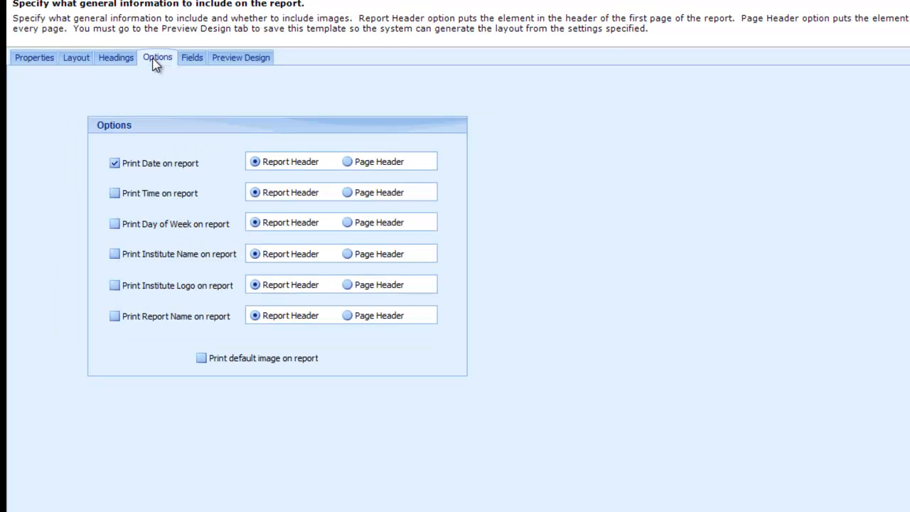
left_click(190, 60)
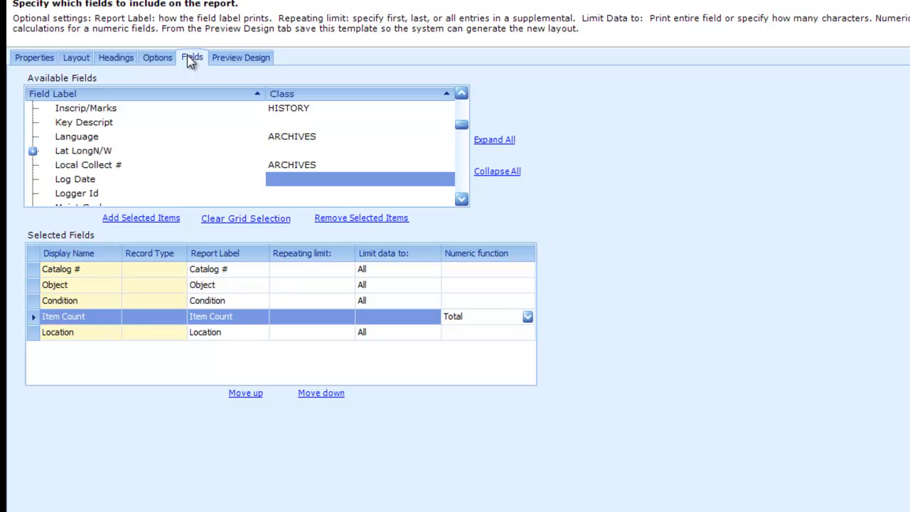
- Generate the report's preview design and enlarge the design area so that the full page width shows
left_click(227, 58)
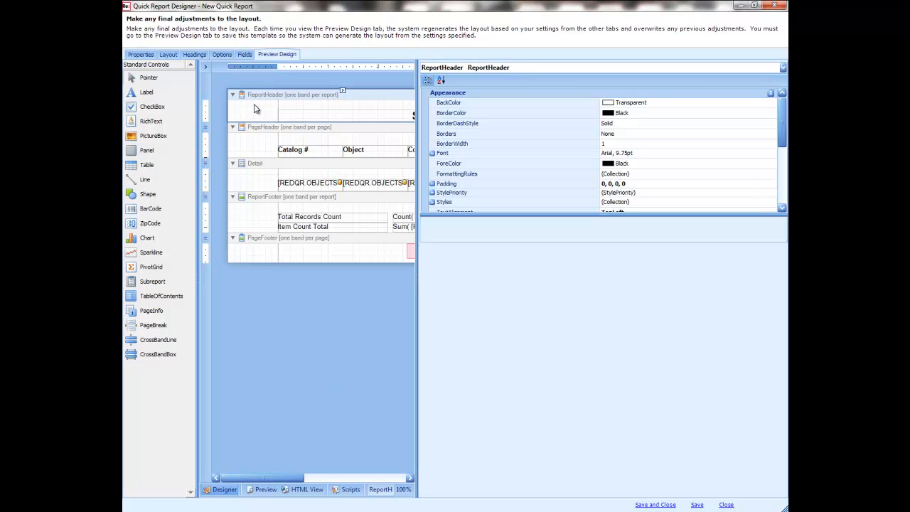
left_click_drag(420, 175, 627, 186)
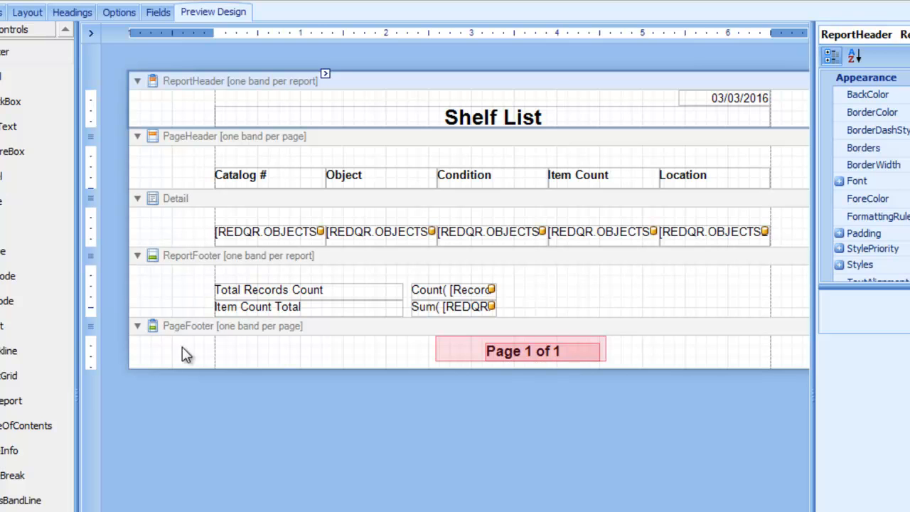
- Move all five column headings to the top of the PageHeader band and shorten the band to fit them
left_click(289, 180)
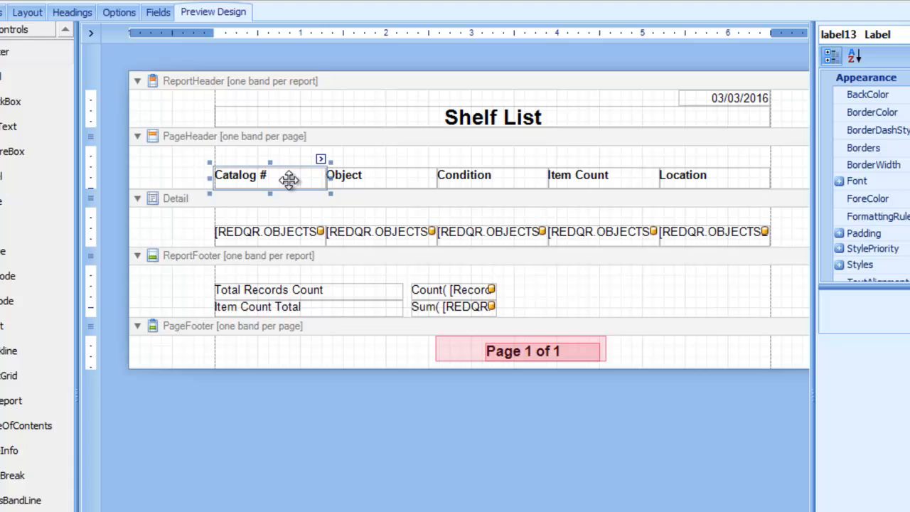
key("Up")
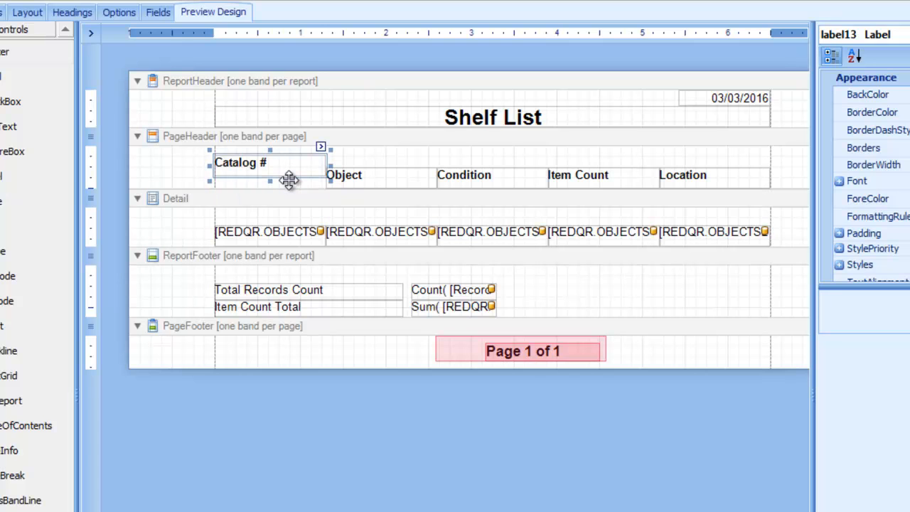
left_click_drag(289, 173, 287, 154)
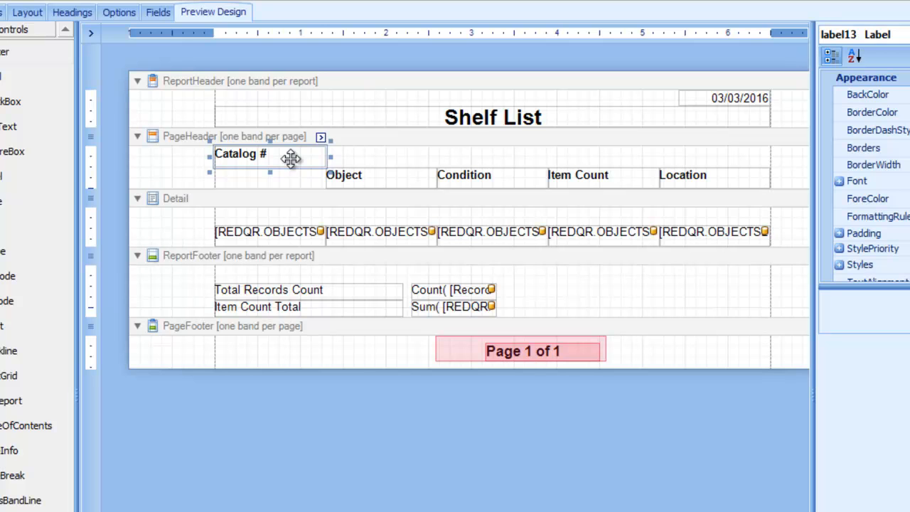
left_click_drag(344, 163, 683, 182)
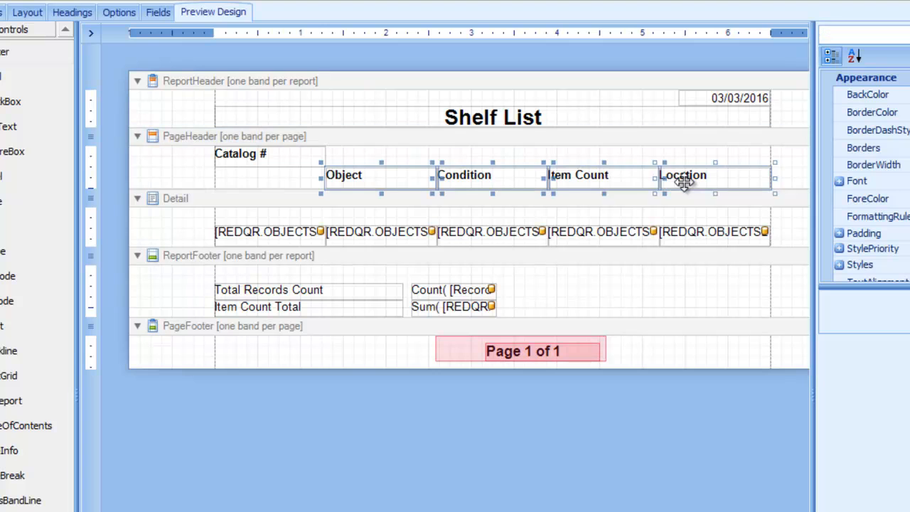
key("Up")
key("Up")
key("Up")
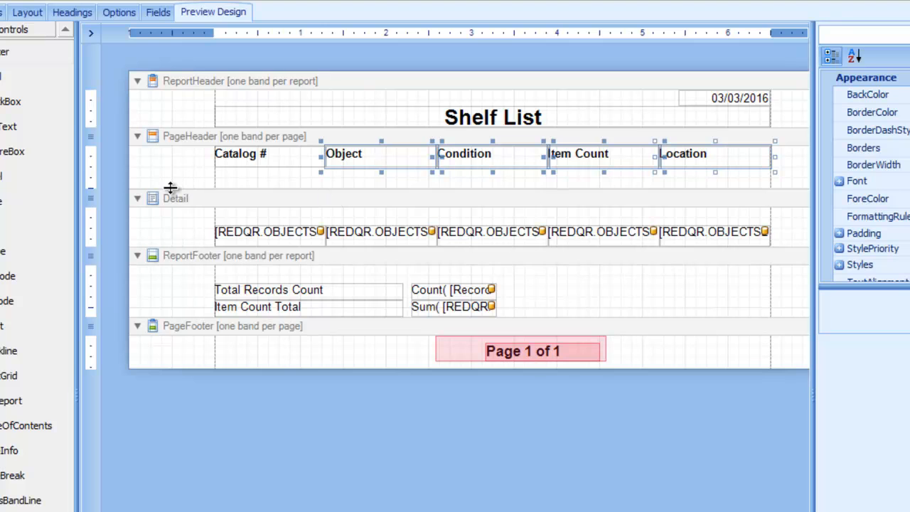
left_click_drag(171, 191, 171, 171)
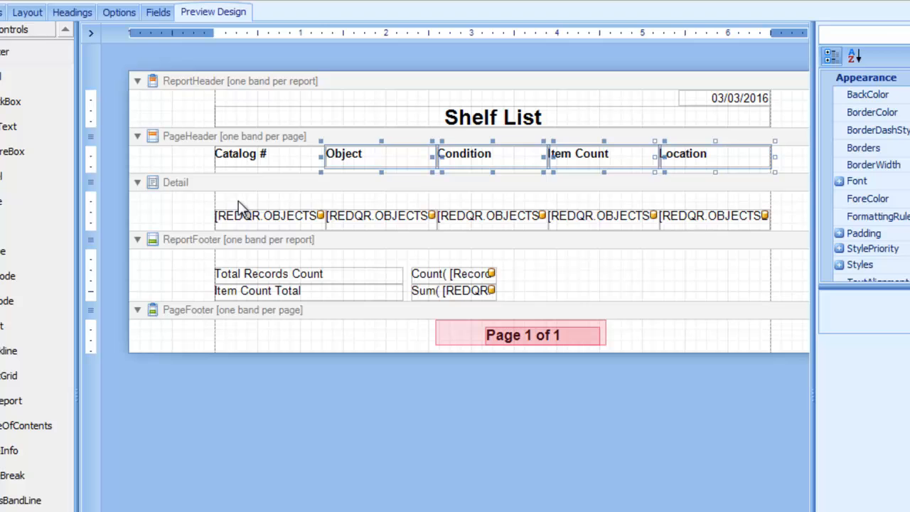
- Move the five data fields to the top of the Detail band and shorten the band to fit them
left_click_drag(239, 197, 690, 200)
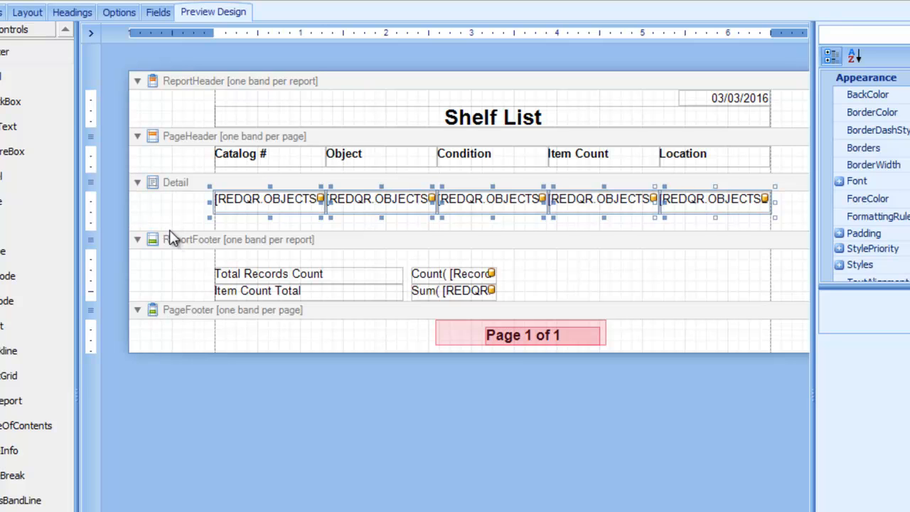
left_click_drag(168, 228, 165, 217)
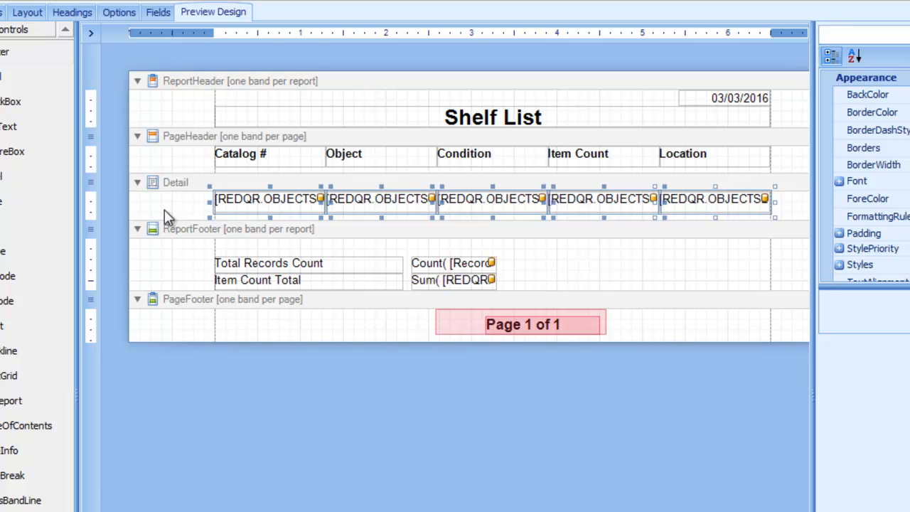
- Reduce the left page margin to about 0.5 in and the right margin so the printable width is about 7.3 in
left_click_drag(215, 106, 176, 113)
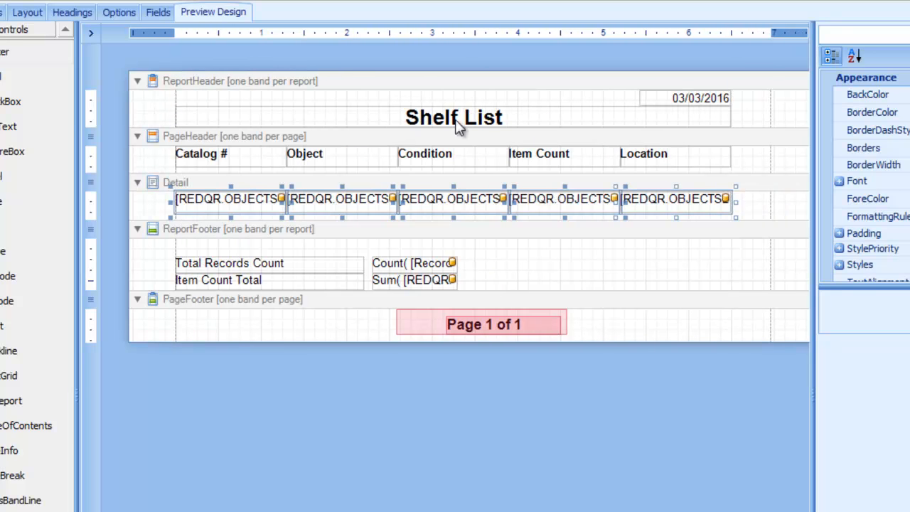
left_click_drag(770, 114, 799, 115)
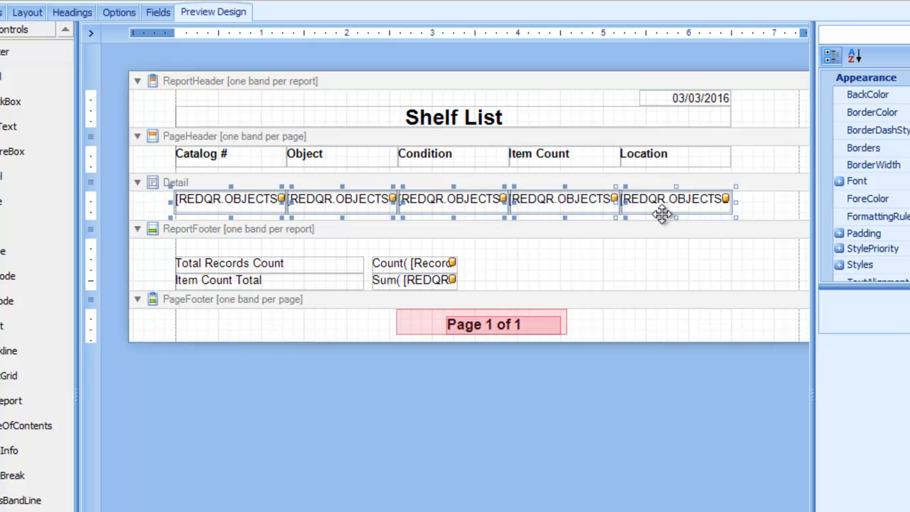
- Narrow the Item Count and Condition column headings to just fit their text, each about 0.9 in wide
left_click(605, 157)
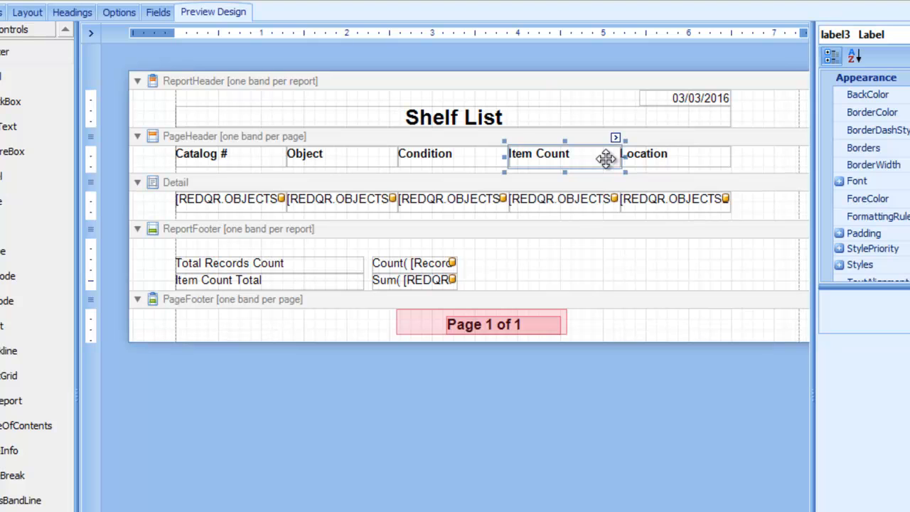
key("shift+Left")
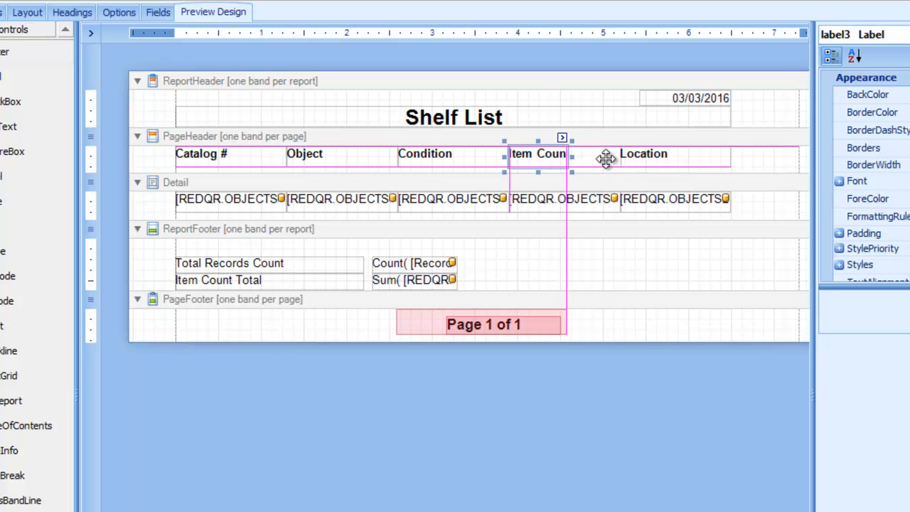
left_click_drag(573, 157, 585, 157)
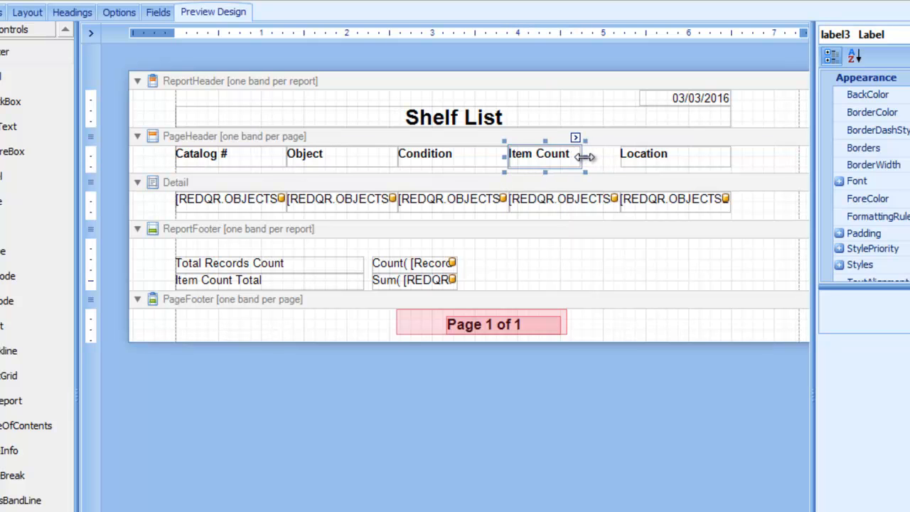
left_click(475, 160)
key("ctrl+shift+Left")
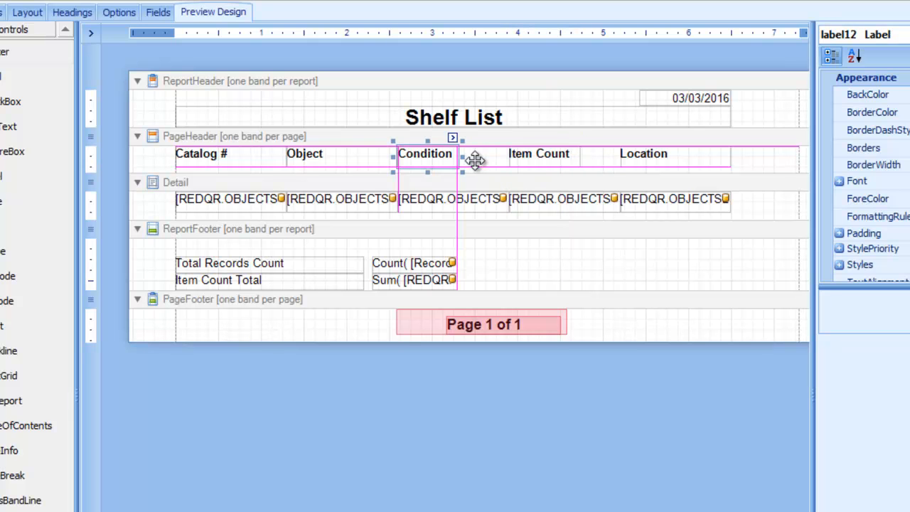
left_click_drag(462, 157, 476, 155)
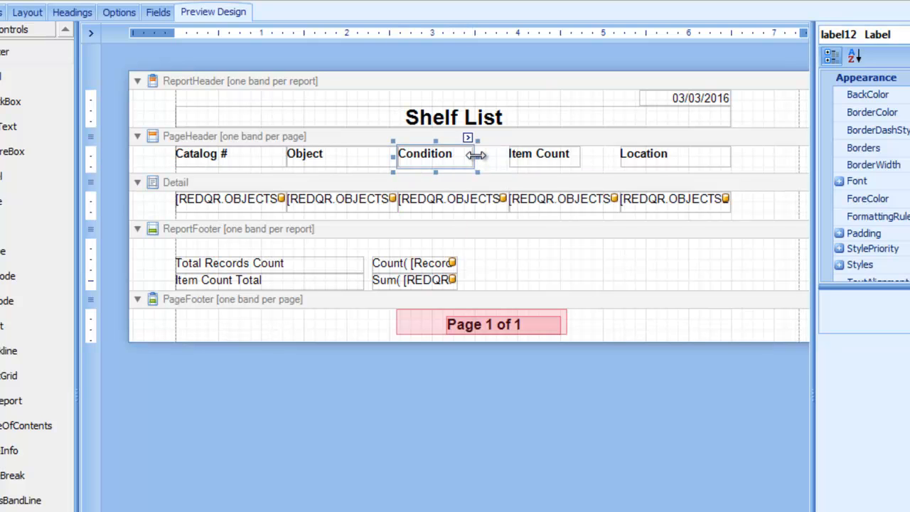
- Widen the Location heading to the right margin and shift the Item Count and Condition headings over to adjoin it
left_click(691, 153)
left_click_drag(733, 157, 802, 159)
left_click_drag(557, 161, 593, 158)
left_click_drag(436, 162, 433, 158)
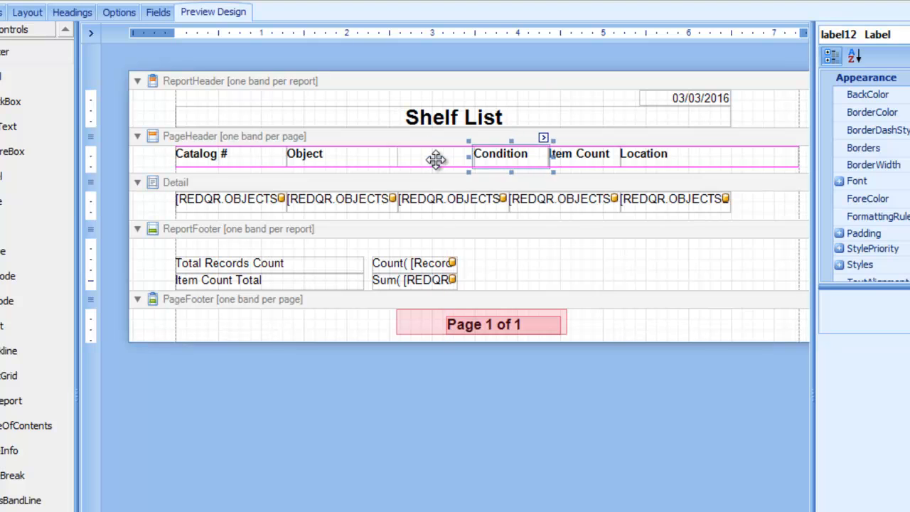
- Widen the Object column heading to about 2.2 in so it meets the Condition heading
left_click(383, 155)
left_click_drag(403, 155, 402, 155)
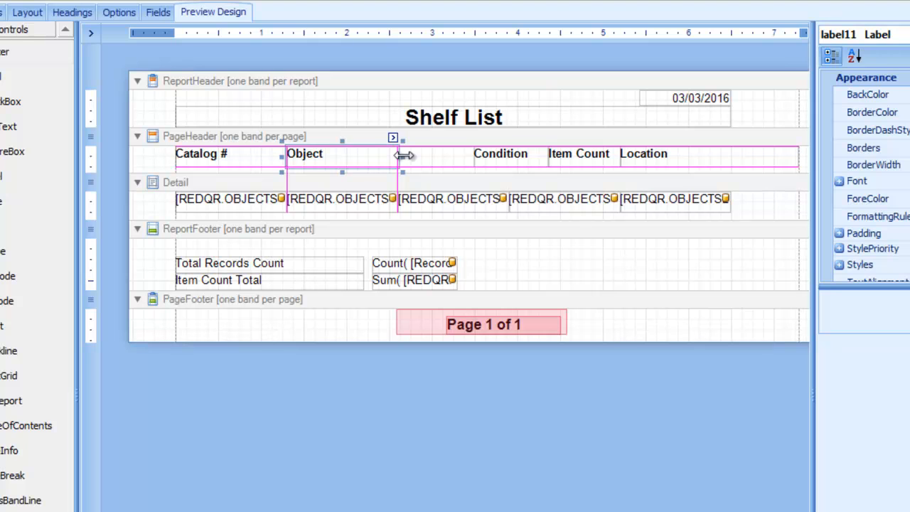
left_click_drag(403, 155, 474, 153)
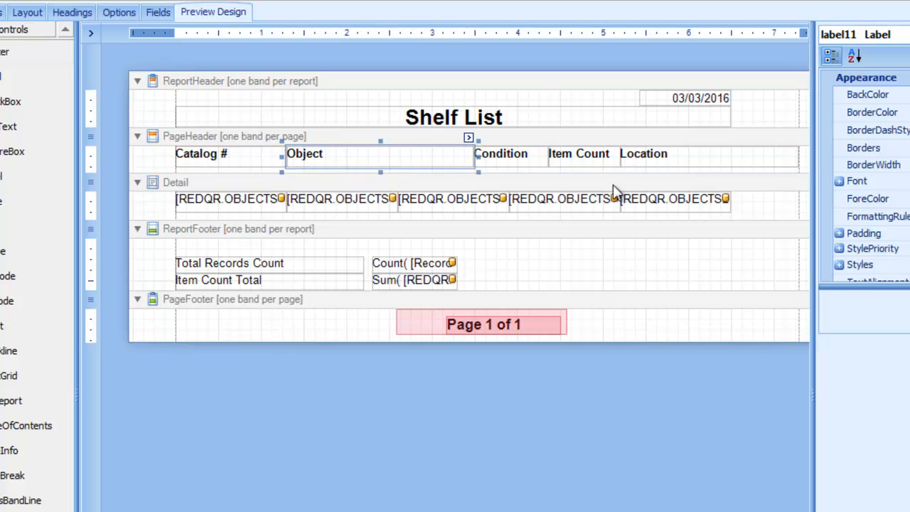
- In the Detail band, widen the Location data field to the right margin and fit the Item Count data field under its heading
left_click(655, 199)
left_click_drag(732, 199, 799, 203)
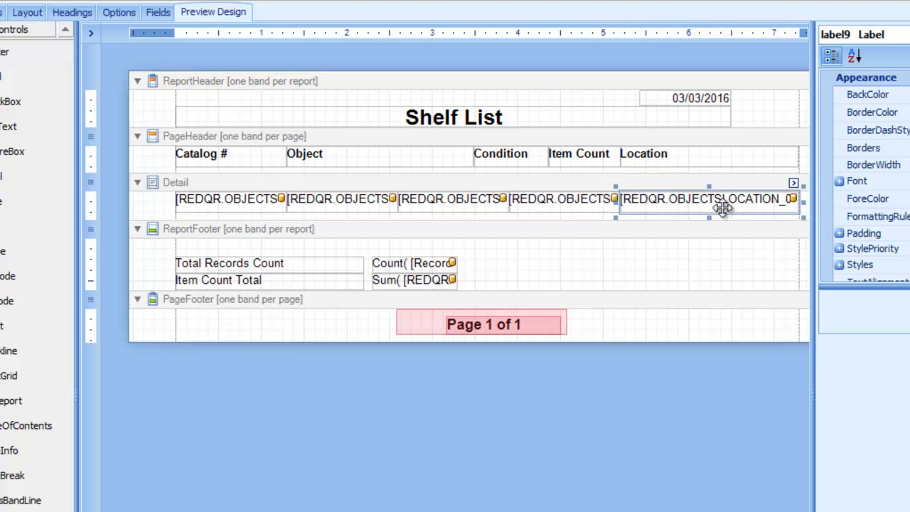
left_click(577, 200)
key("ctrl+shift+Left")
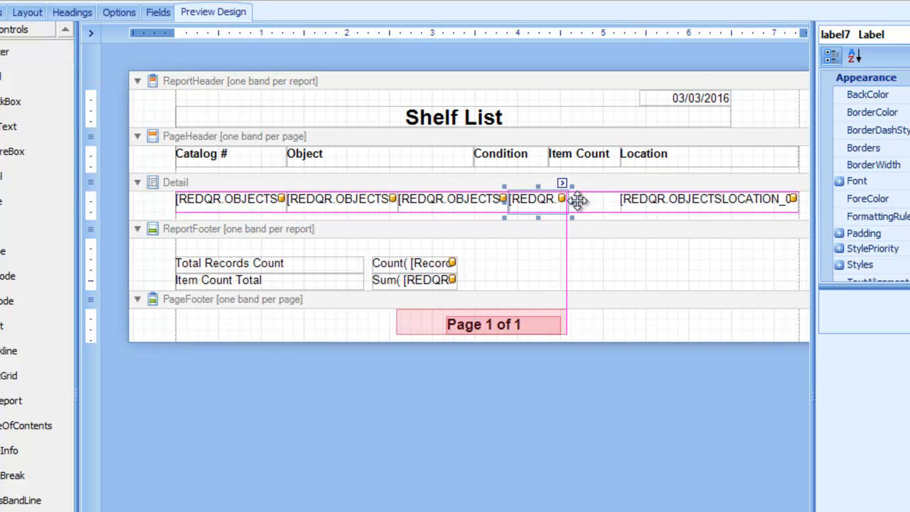
left_click_drag(572, 200, 584, 203)
key("ctrl+Right")
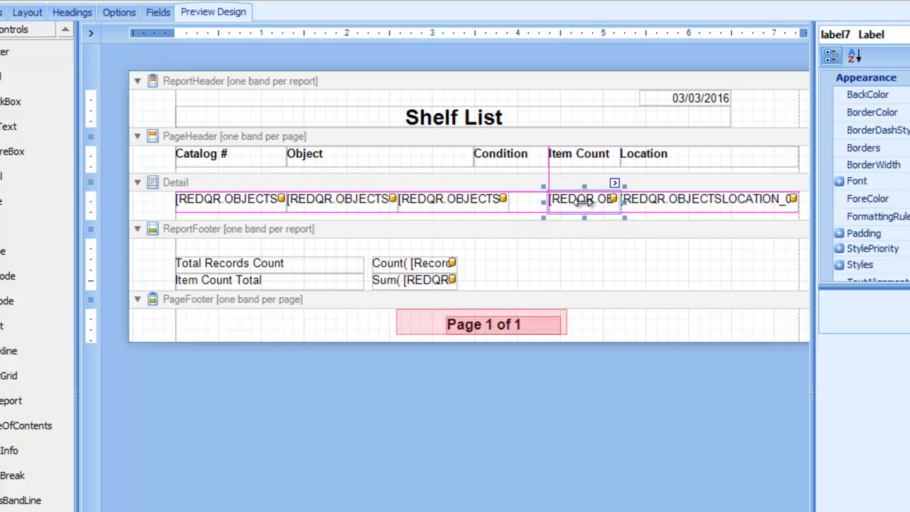
- Narrow and move the Condition data field to sit under its heading, and widen the Object data field to meet it
left_click(491, 203)
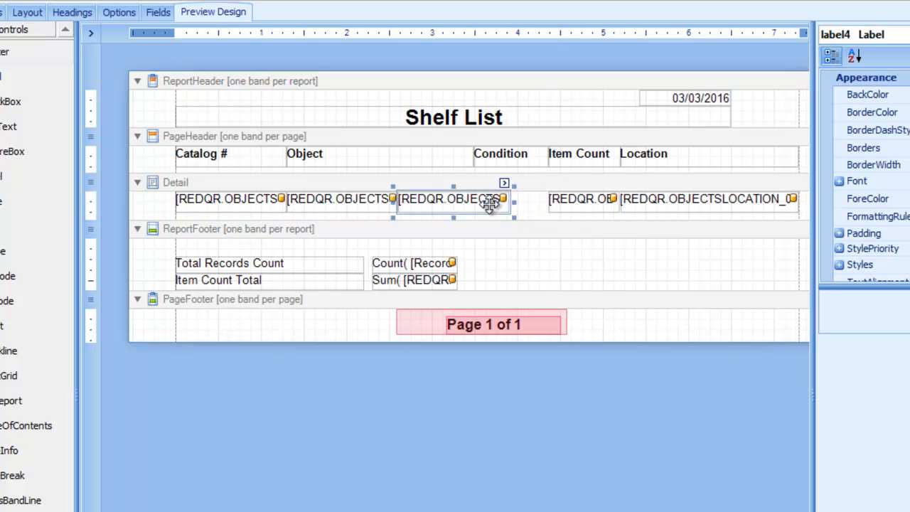
key("ctrl+shift+Left")
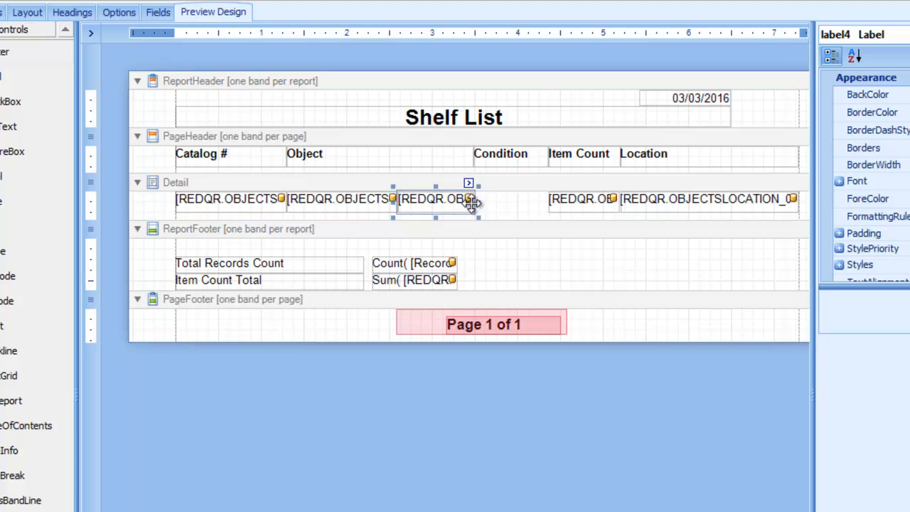
left_click_drag(480, 202, 492, 202)
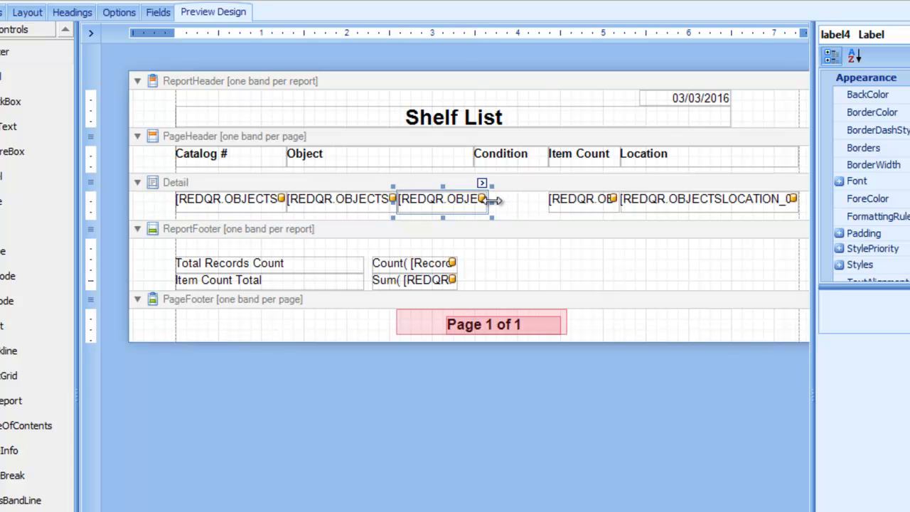
key("ctrl+Right")
key("ctrl+Right")
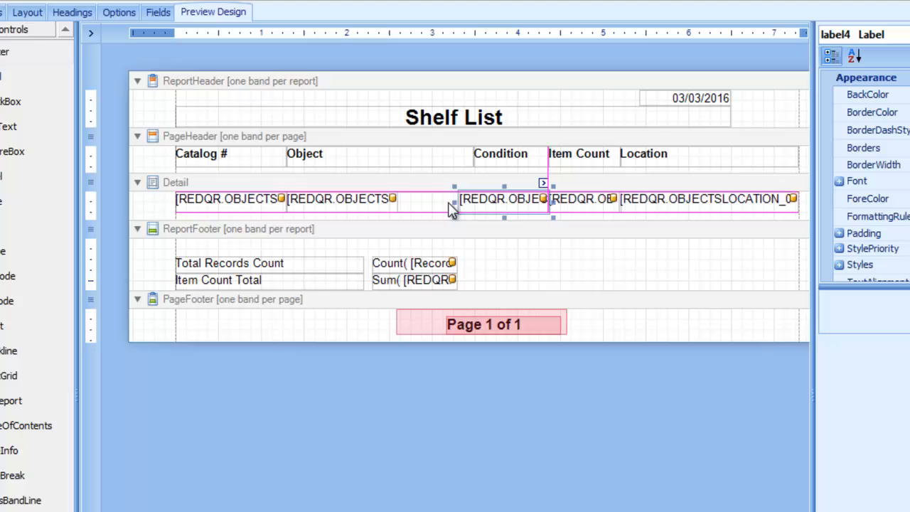
left_click_drag(453, 200, 467, 200)
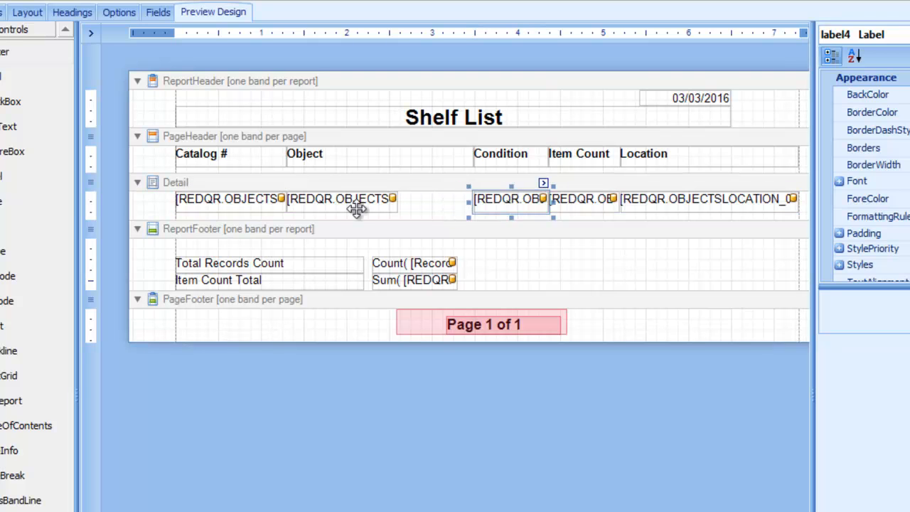
left_click(360, 205)
left_click_drag(403, 202, 477, 201)
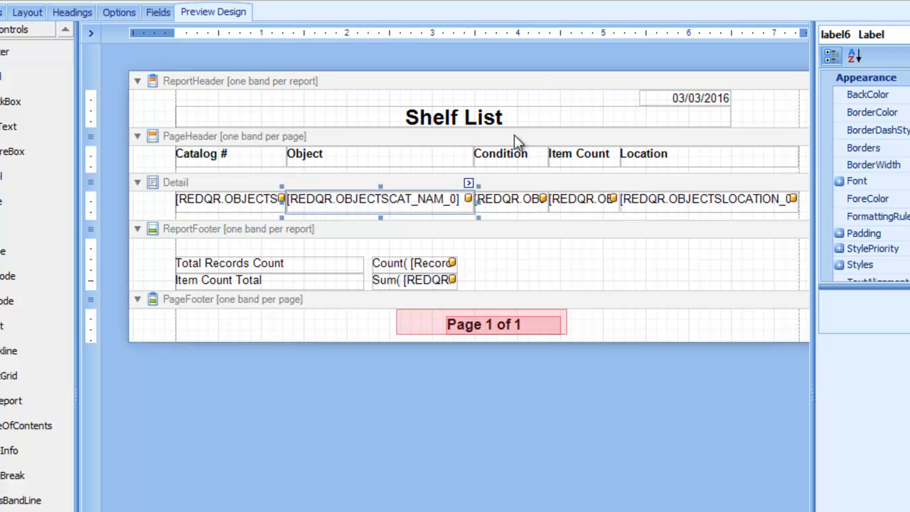
- Widen the Shelf List title label to the right margin so the title centers across the printable area
left_click(514, 110)
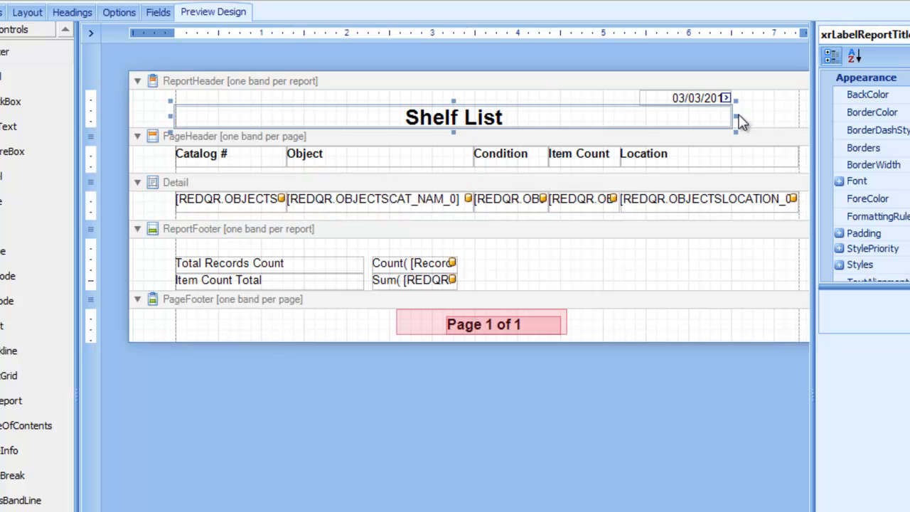
left_click_drag(735, 116, 801, 112)
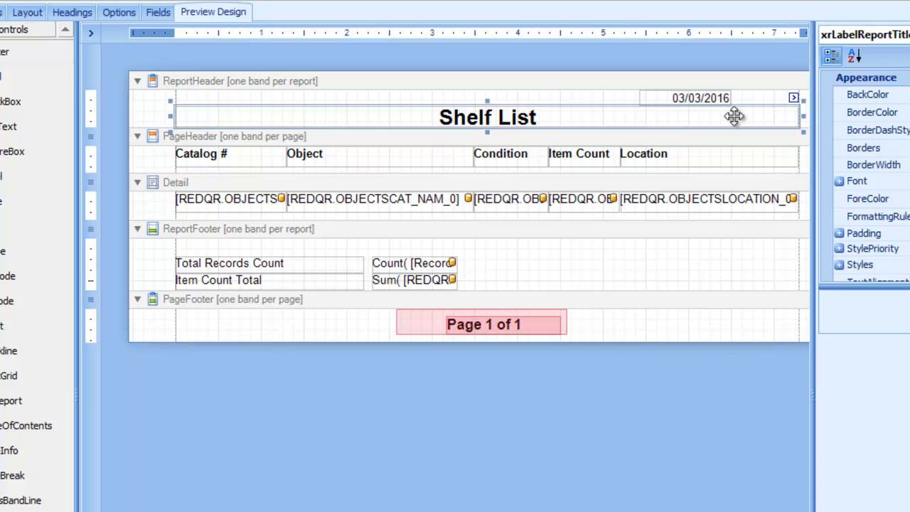
- Move the date field in the ReportHeader band out to the right margin, then save and close the Shelf List template
left_click(695, 96)
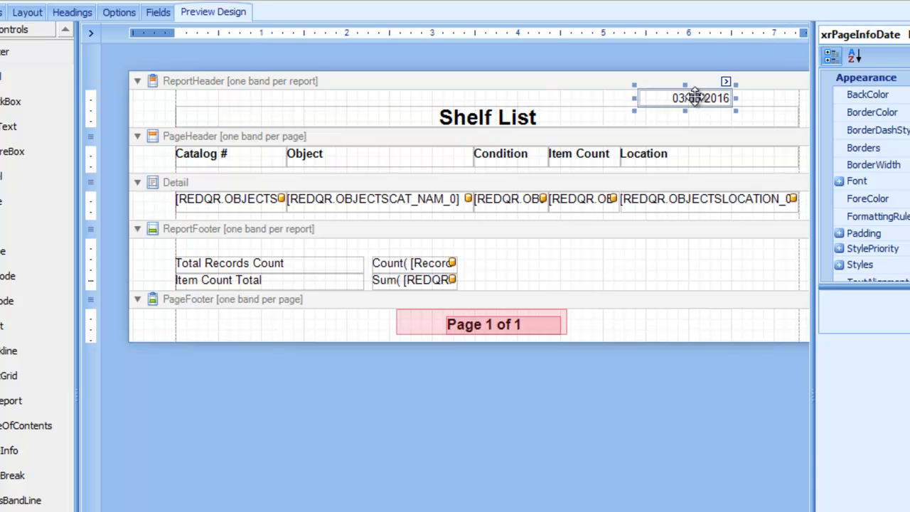
key("ctrl+Right")
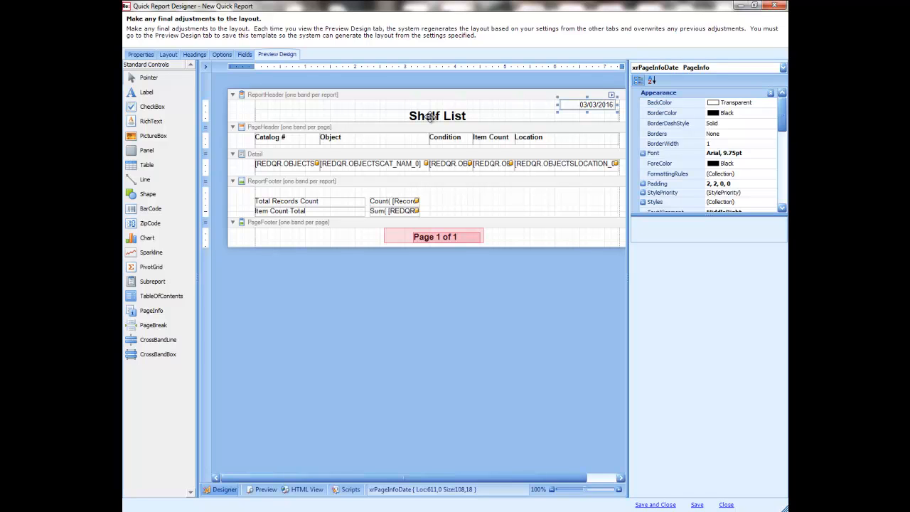
left_click(655, 505)
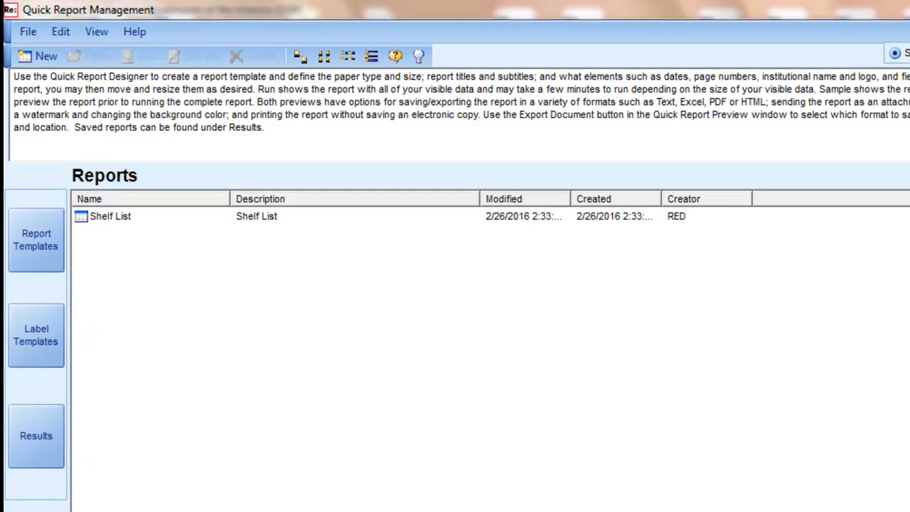
- Run the Shelf List report for all visible data and go to the last page of the enlarged preview
left_click(117, 223)
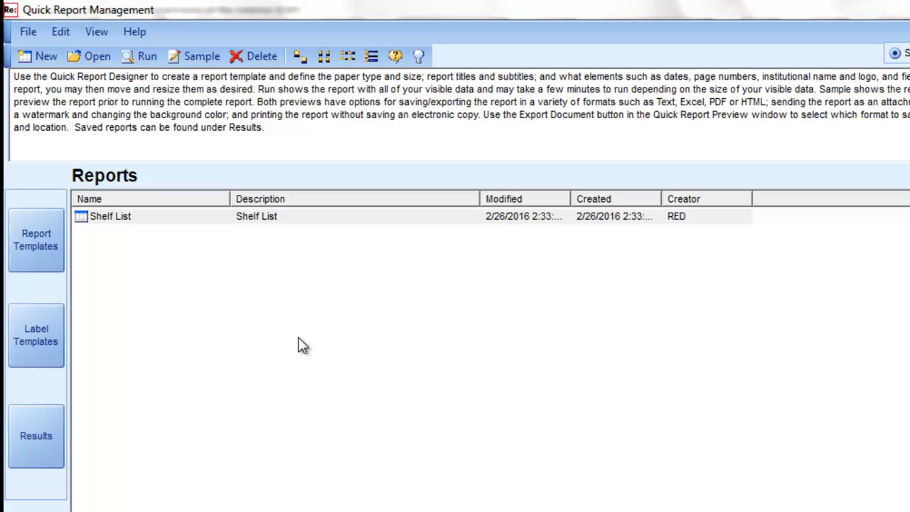
left_click(151, 221)
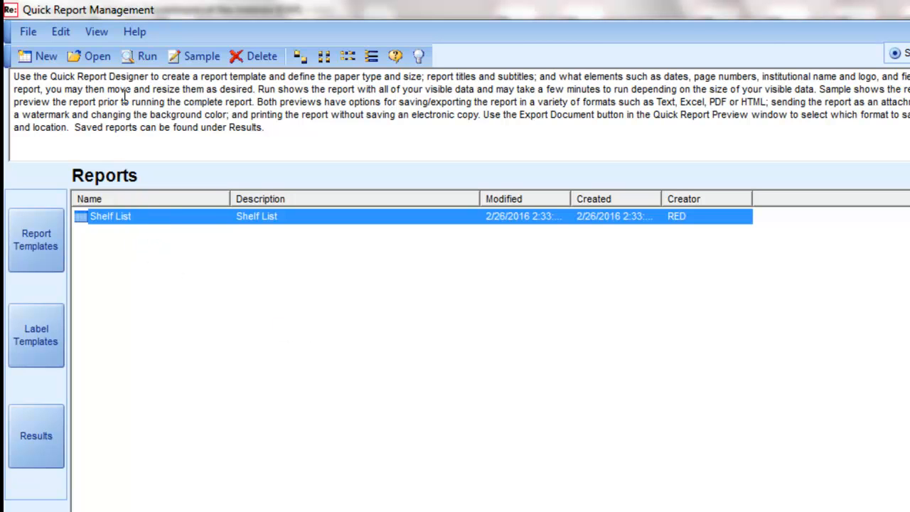
left_click(147, 57)
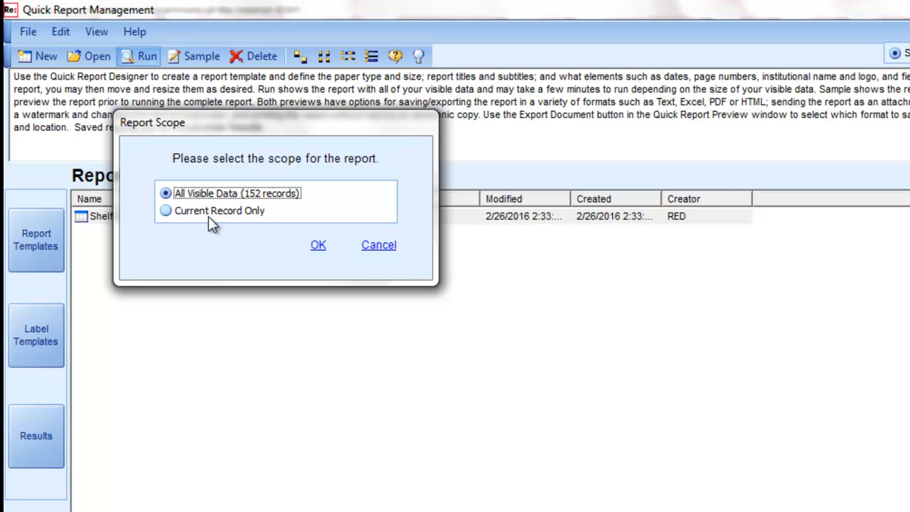
left_click(315, 244)
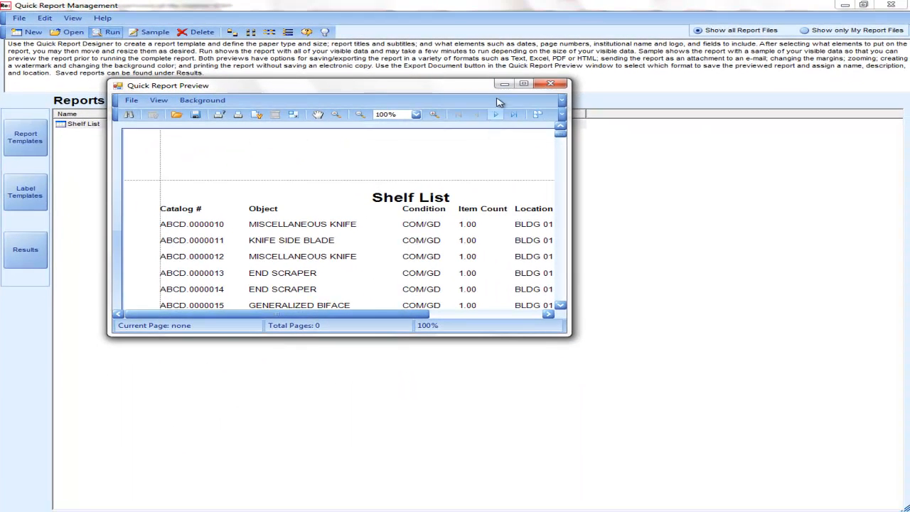
left_click(523, 84)
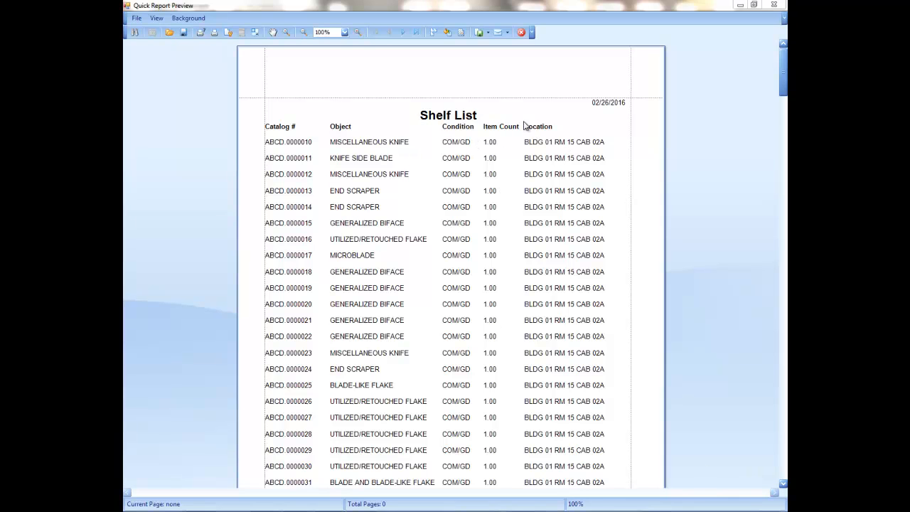
left_click(418, 32)
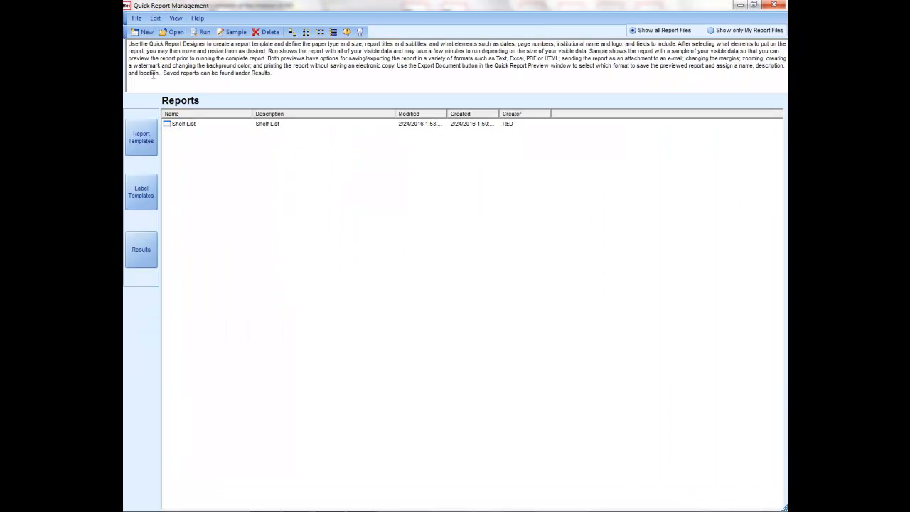
- Create a new report template with the name and description "Object Report with Images" and the Vertical report style
left_click(142, 32)
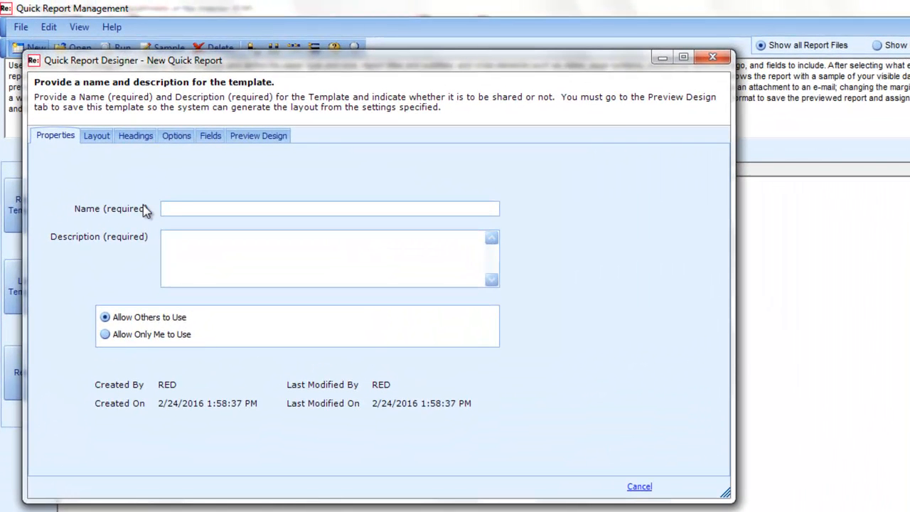
left_click(178, 208)
type("Objectg R")
key("BackSpace")
key("BackSpace")
key("BackSpace")
type("Report with Images")
key("Tab")
type("Object Report with Images")
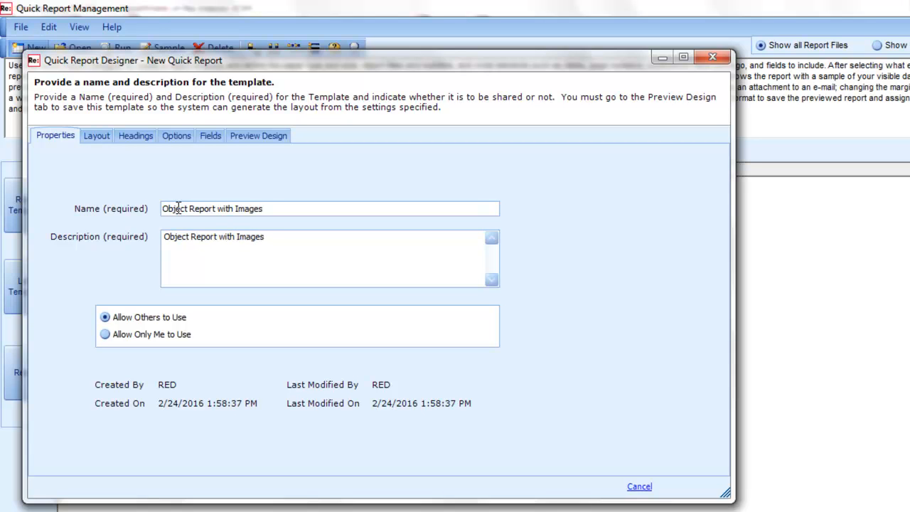
left_click(90, 138)
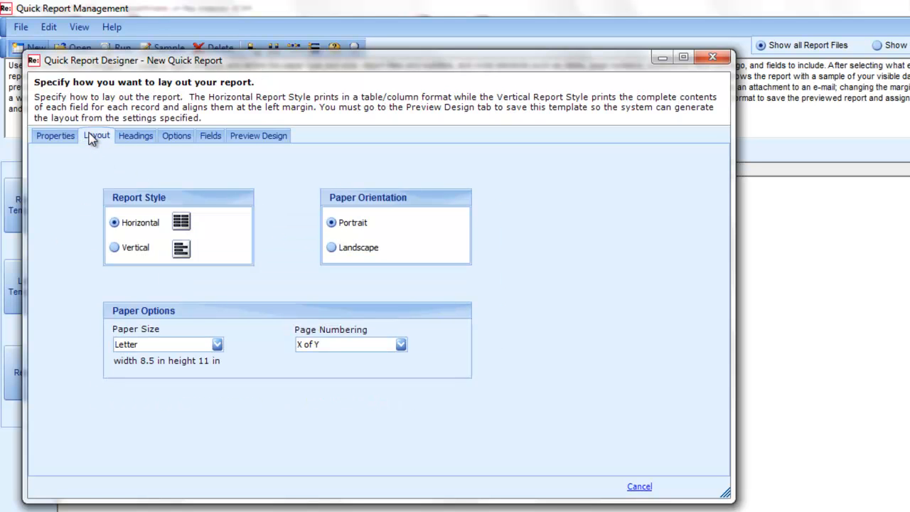
left_click(115, 249)
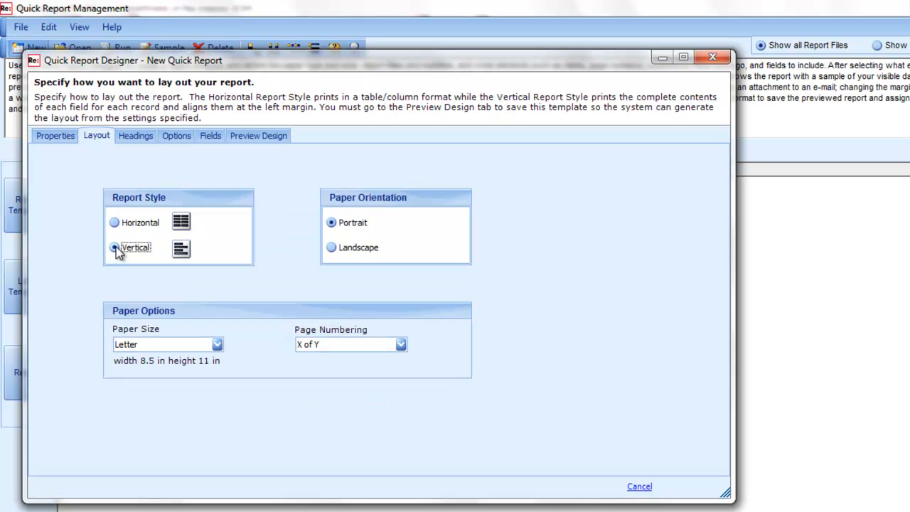
- Enter "Object Report with Images" as the report title and include the default image on the report
left_click(128, 140)
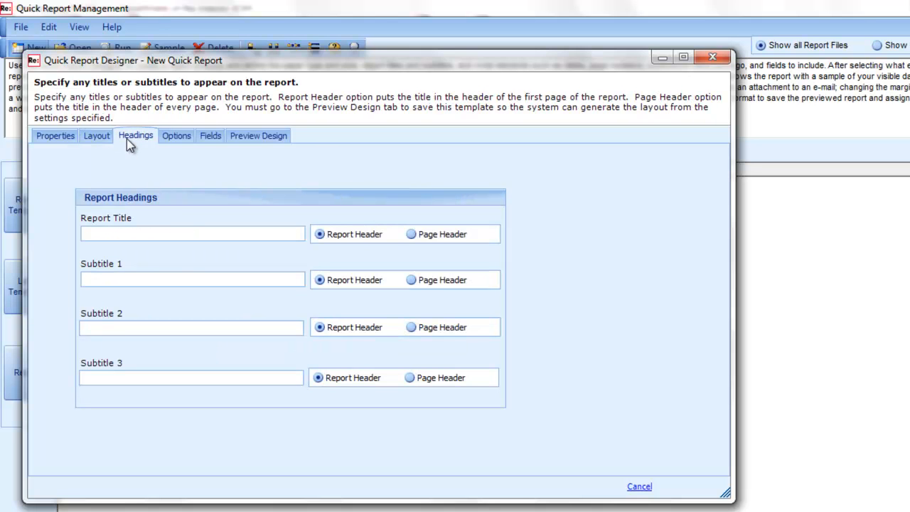
left_click(189, 238)
type("Object Report withImag")
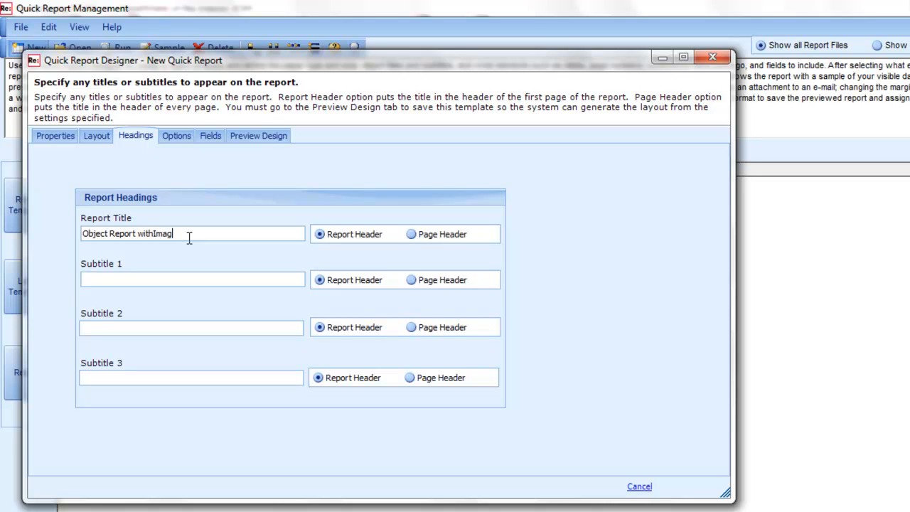
key("BackSpace")
key("BackSpace")
key("BackSpace")
key("BackSpace")
type("Images")
left_click(176, 140)
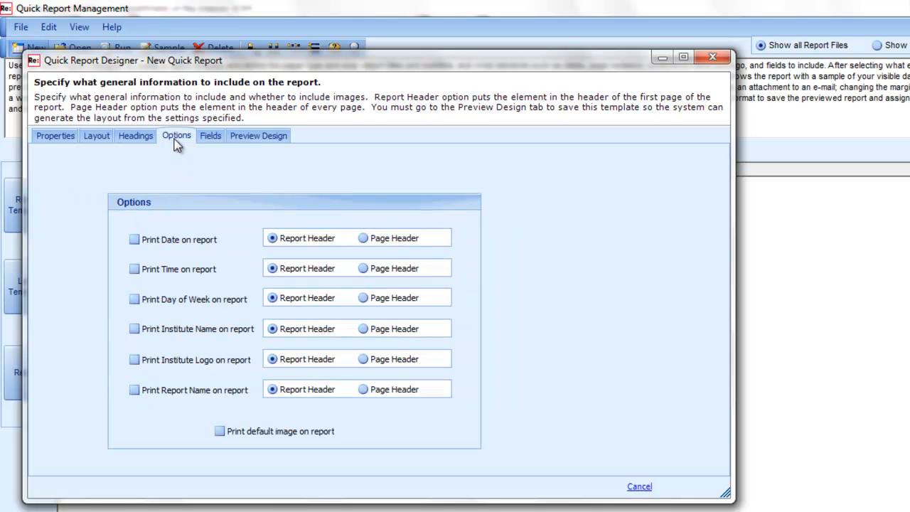
left_click(219, 431)
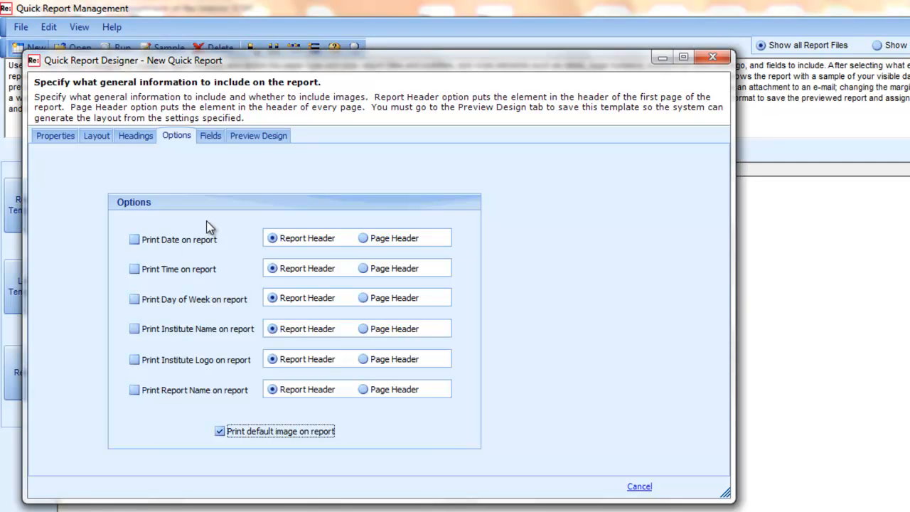
- Add the Catalog # field and the general Object field without a class to the report's selected fields
left_click(211, 136)
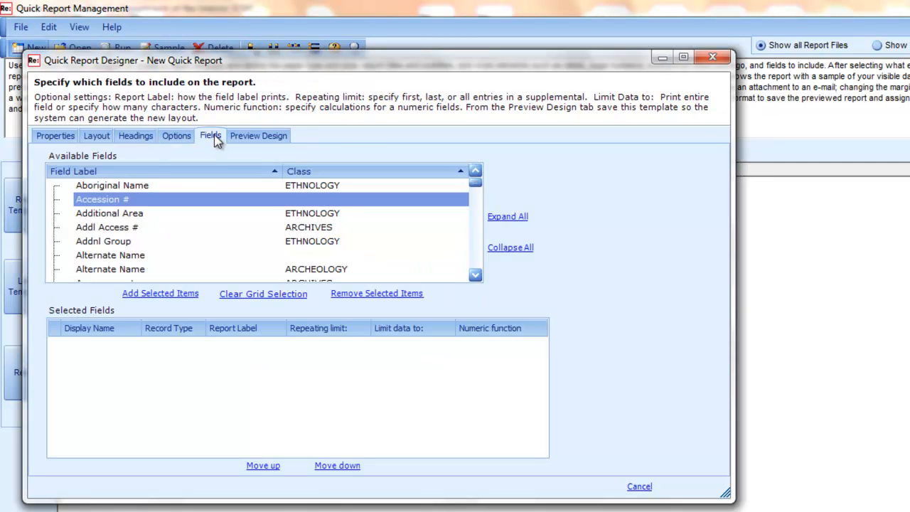
left_click(475, 275)
left_click(103, 215)
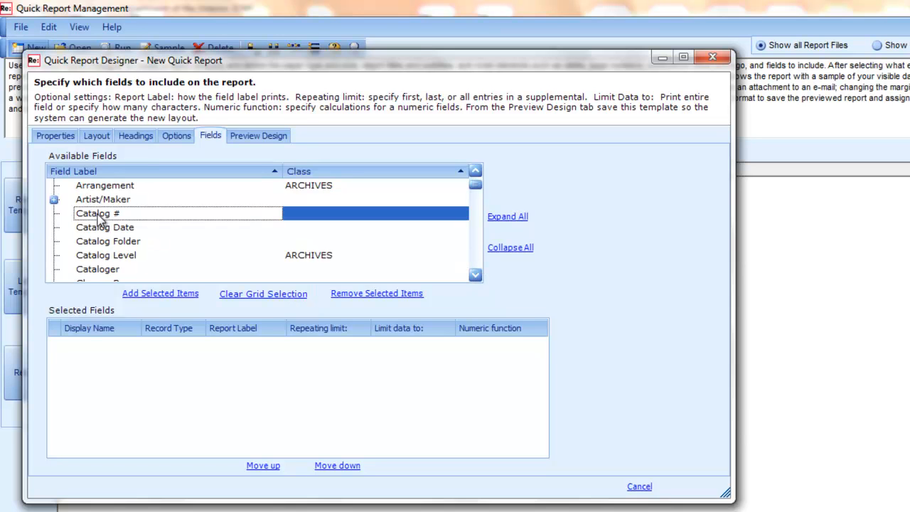
left_click(143, 303)
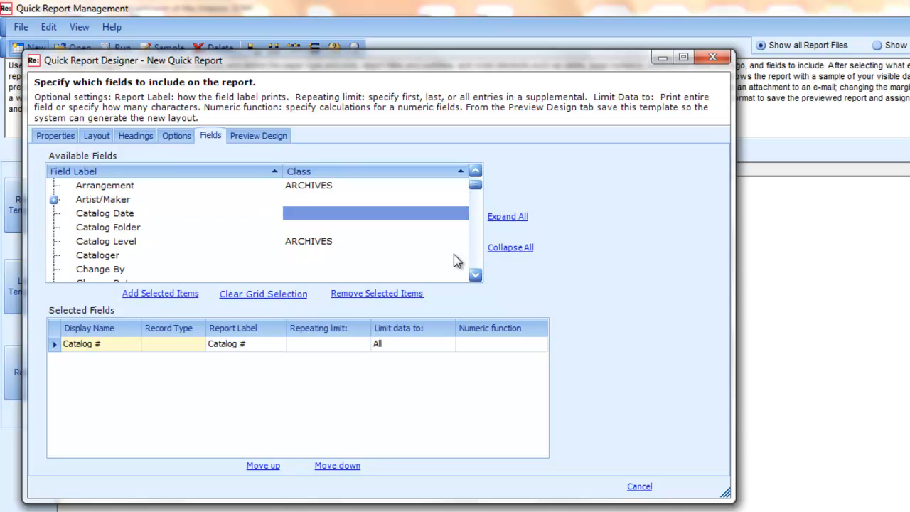
left_click(477, 266)
left_click(477, 265)
left_click(476, 265)
left_click(476, 265)
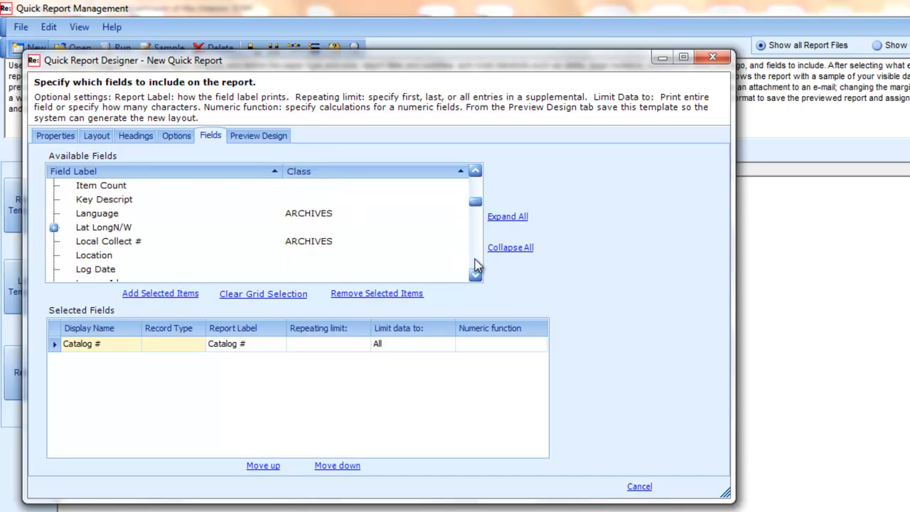
left_click(476, 265)
left_click(476, 265)
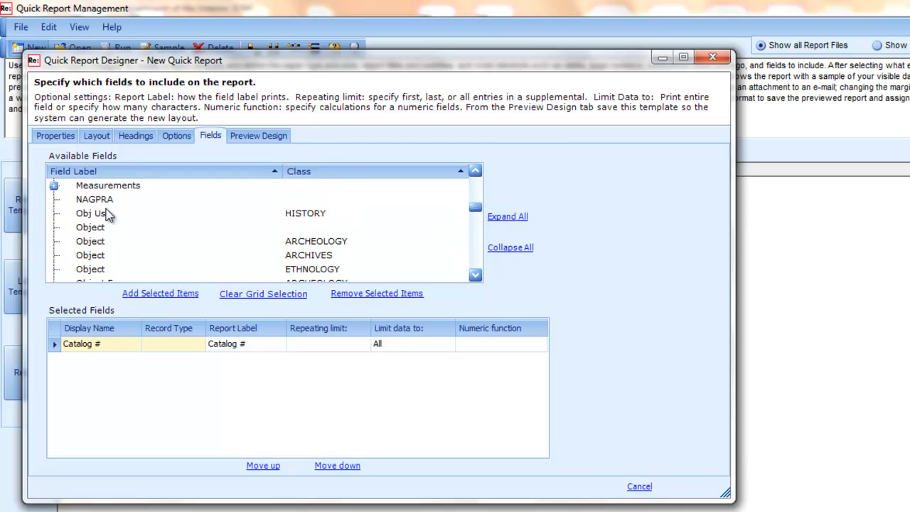
left_click(91, 228)
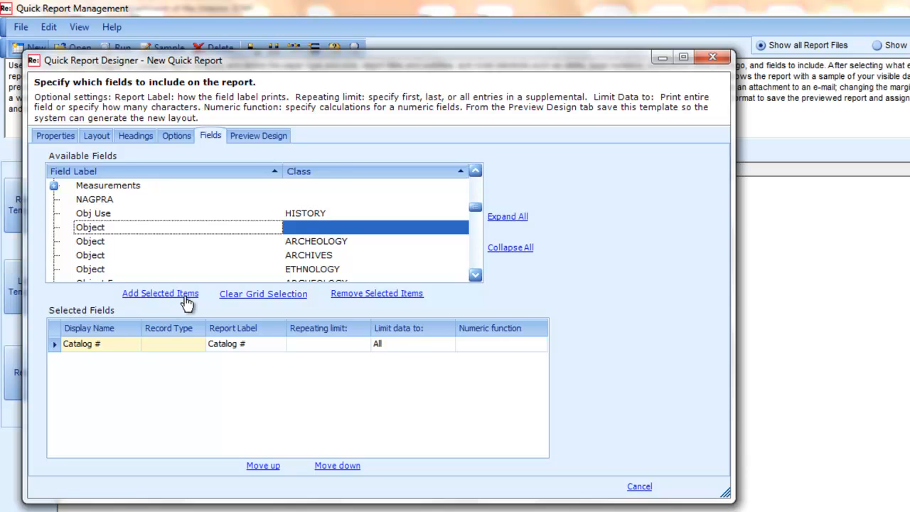
left_click(184, 296)
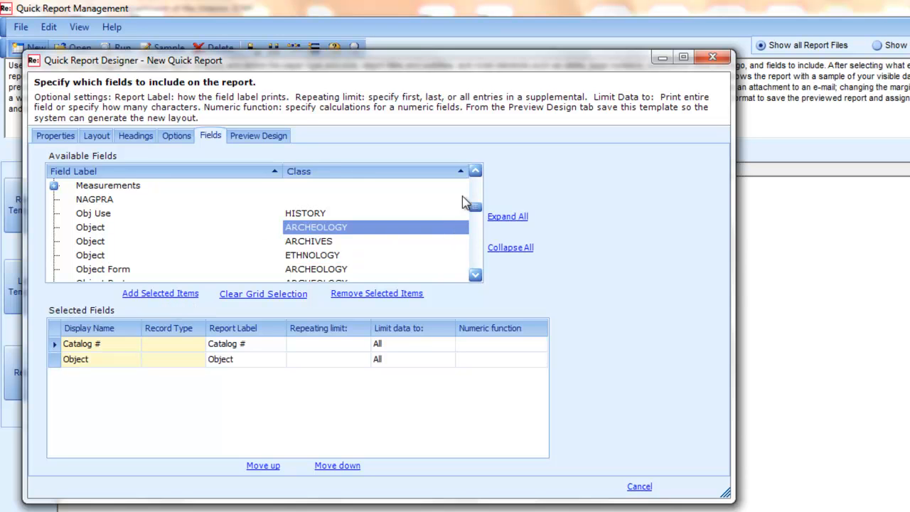
- Add the Item Count and Condition fields to the report's selected fields
left_click(475, 196)
left_click(475, 197)
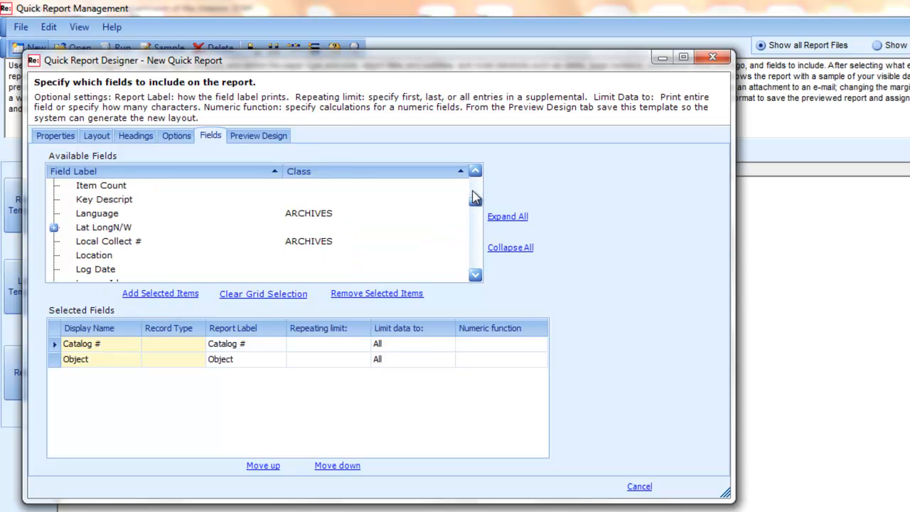
left_click(118, 188)
left_click(164, 298)
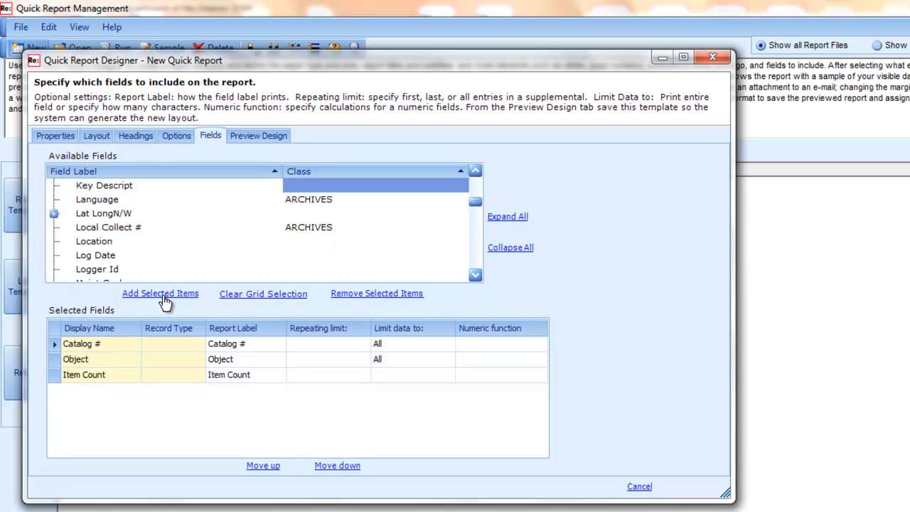
left_click(479, 186)
left_click(478, 187)
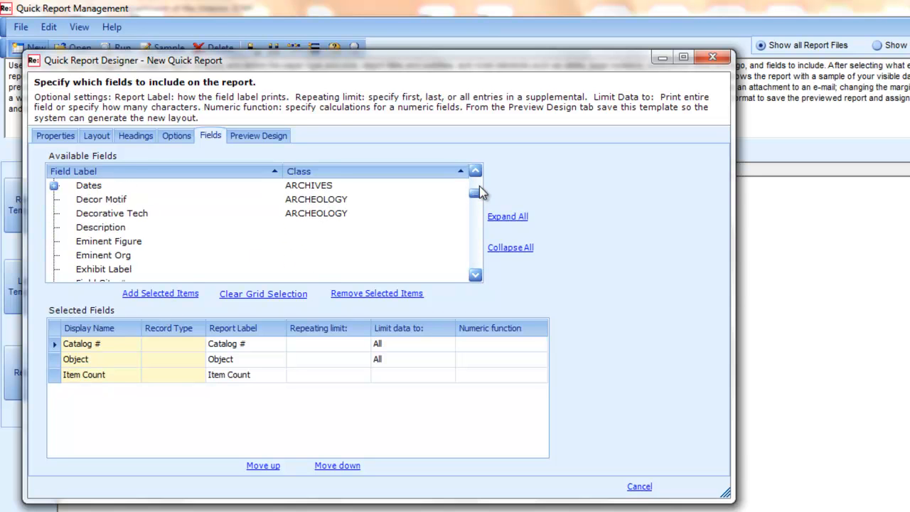
left_click(479, 187)
left_click(107, 215)
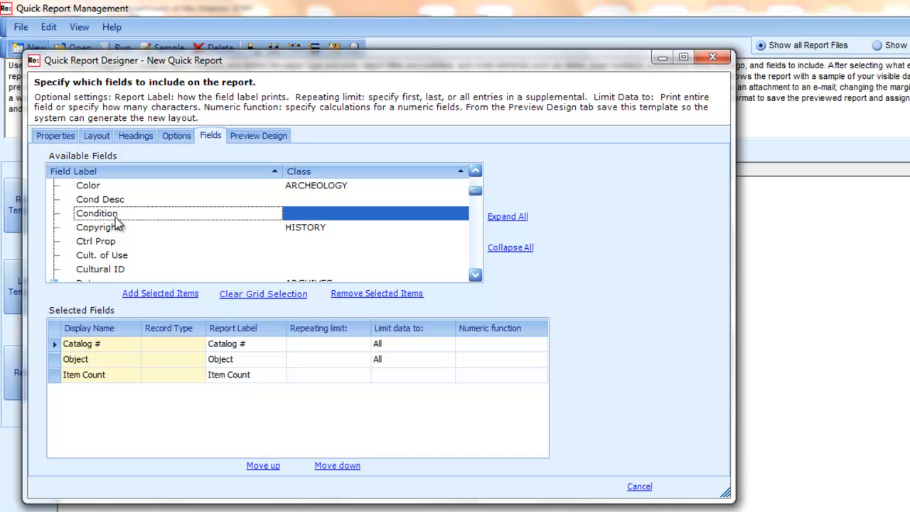
left_click(152, 300)
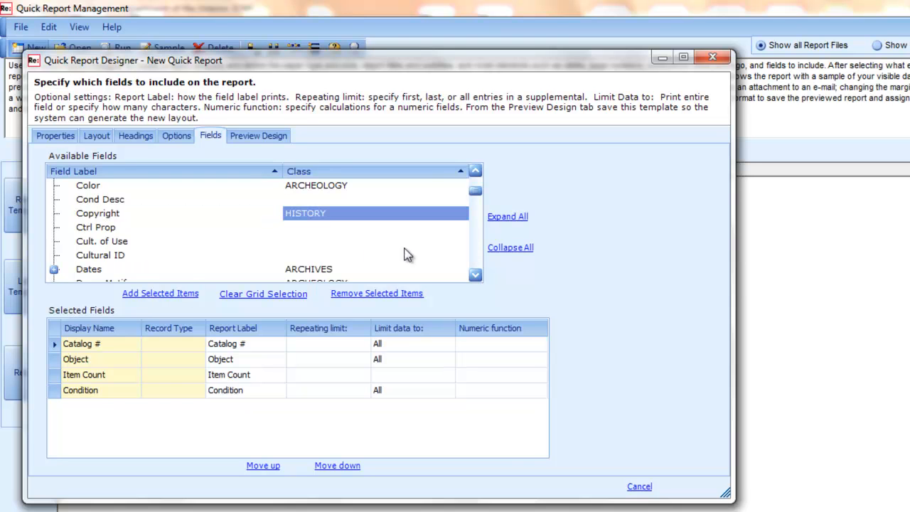
- Add the Location and Description fields to the report's selected fields
left_click(477, 242)
left_click(477, 242)
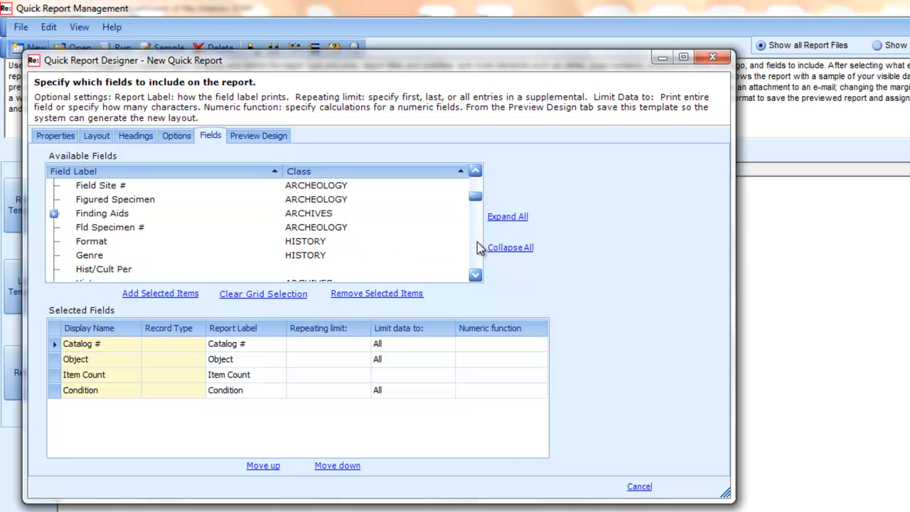
left_click(477, 242)
left_click(477, 241)
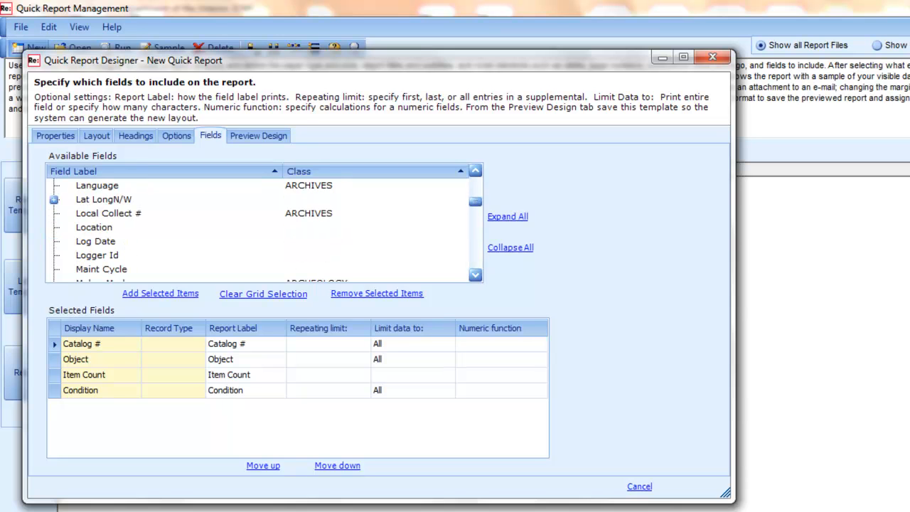
left_click(90, 229)
left_click(152, 294)
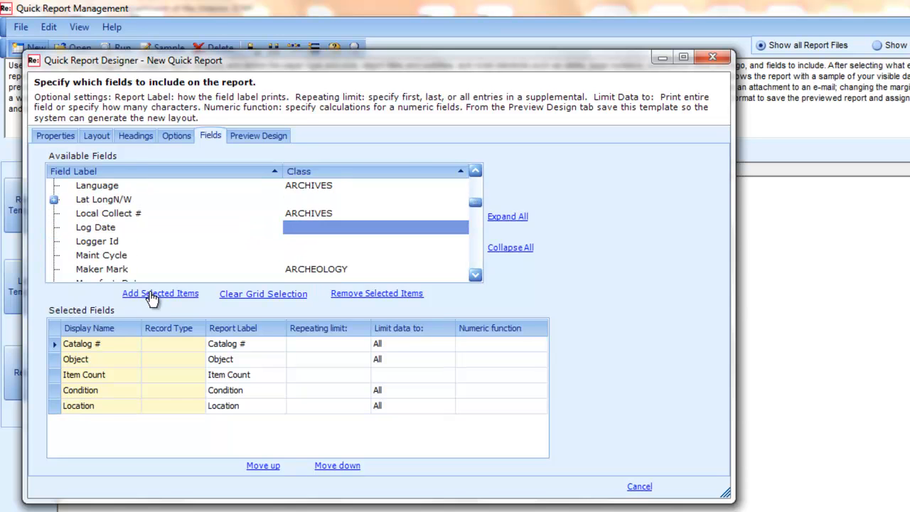
scroll(480, 182, "up", 10)
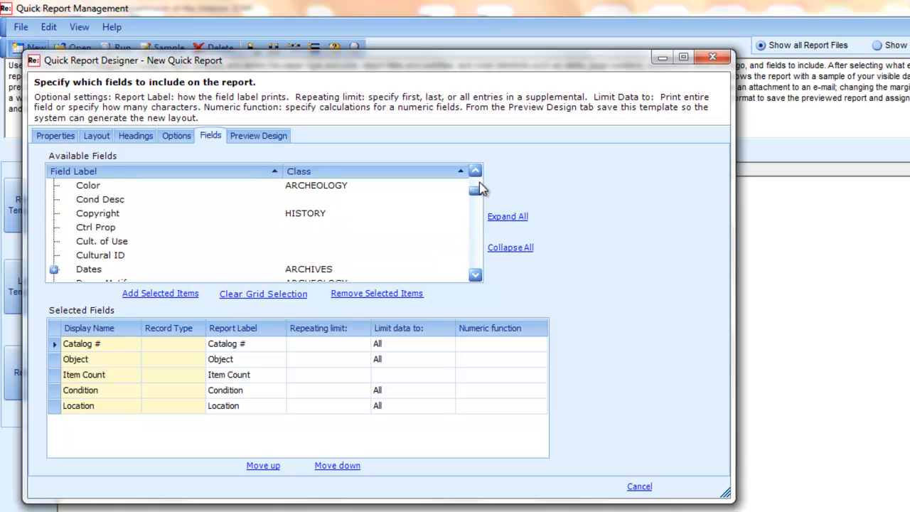
scroll(479, 236, "down", 2)
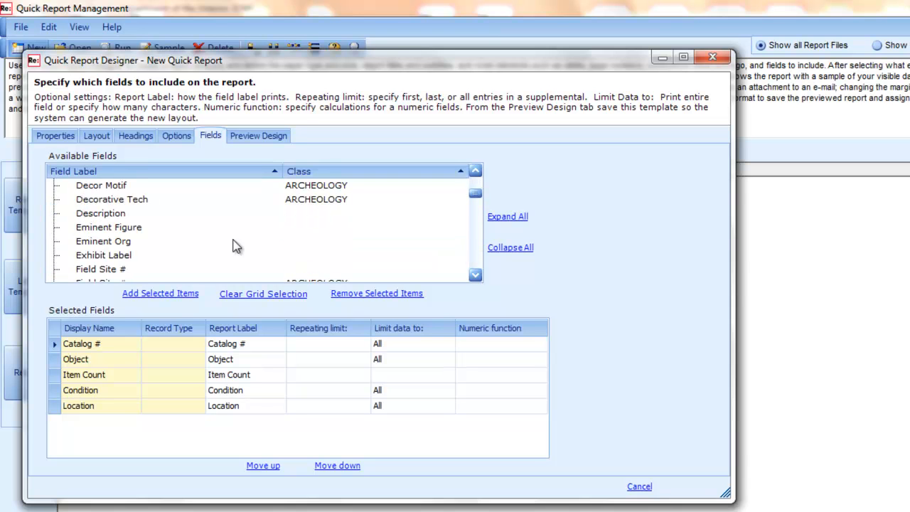
left_click(108, 218)
left_click(175, 301)
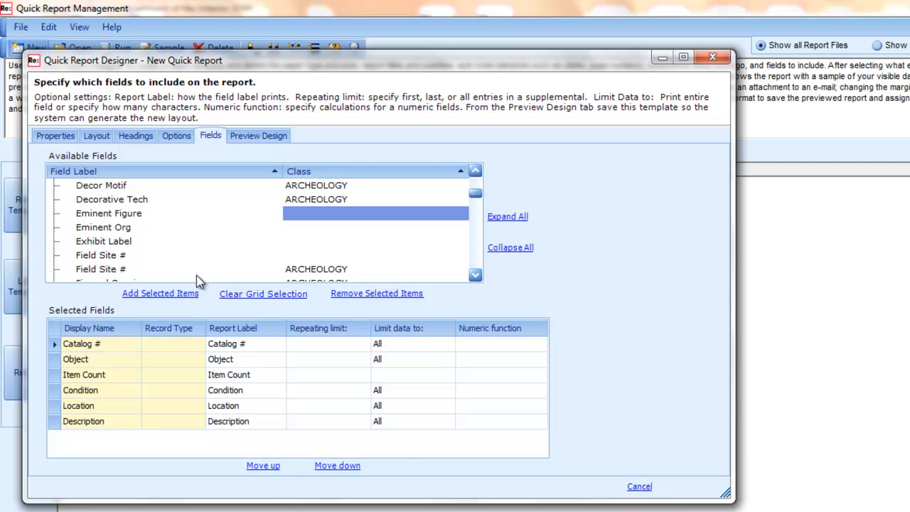
- Show the generated report layout in the maximized designer and widen the design area
left_click(270, 143)
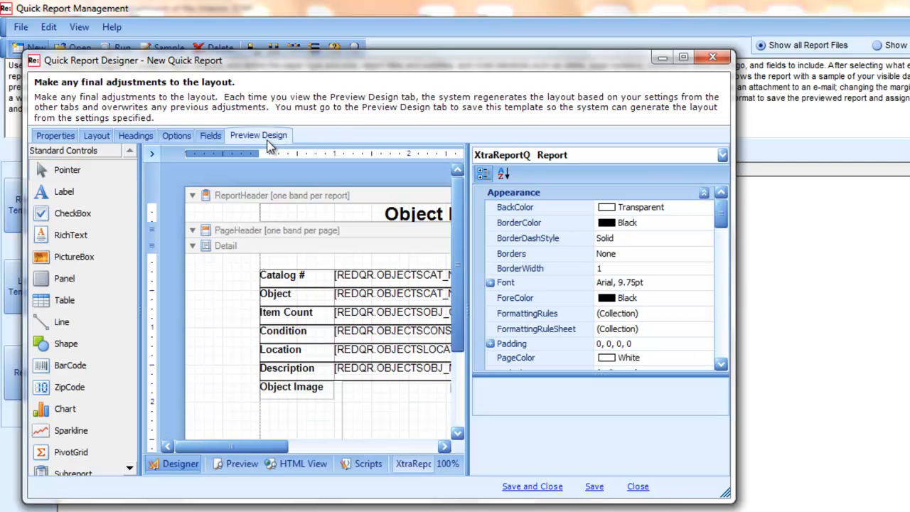
left_click(683, 57)
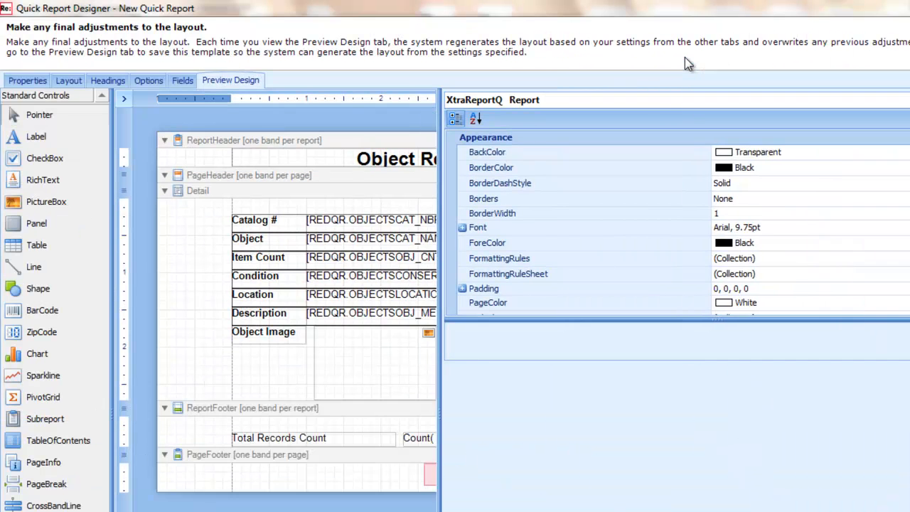
left_click_drag(440, 231, 785, 199)
- Move the left and right page margins outward so the printable area is about 7.4 inches wide
left_click(190, 307)
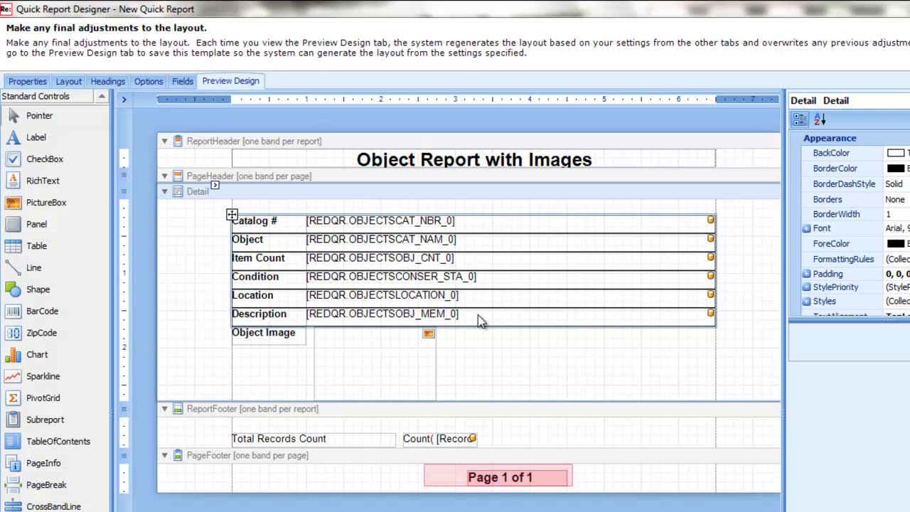
left_click_drag(232, 204, 199, 204)
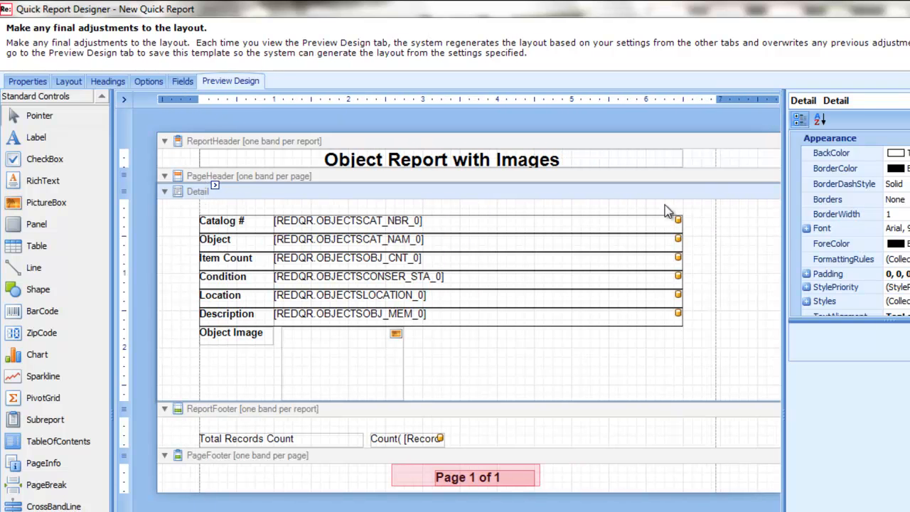
left_click_drag(717, 211, 749, 212)
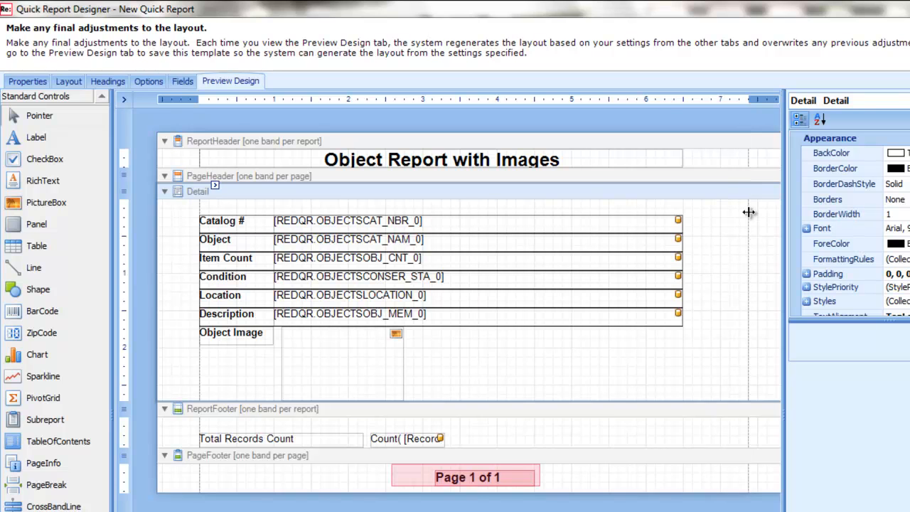
- Stretch the report title label across the full width between the page margins
left_click(576, 163)
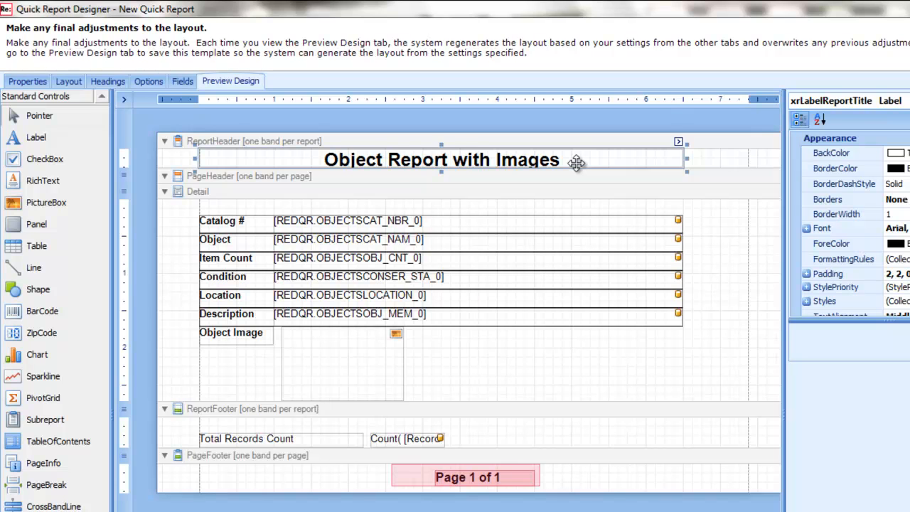
key("ctrl+shift+Right")
key("ctrl+shift+Right")
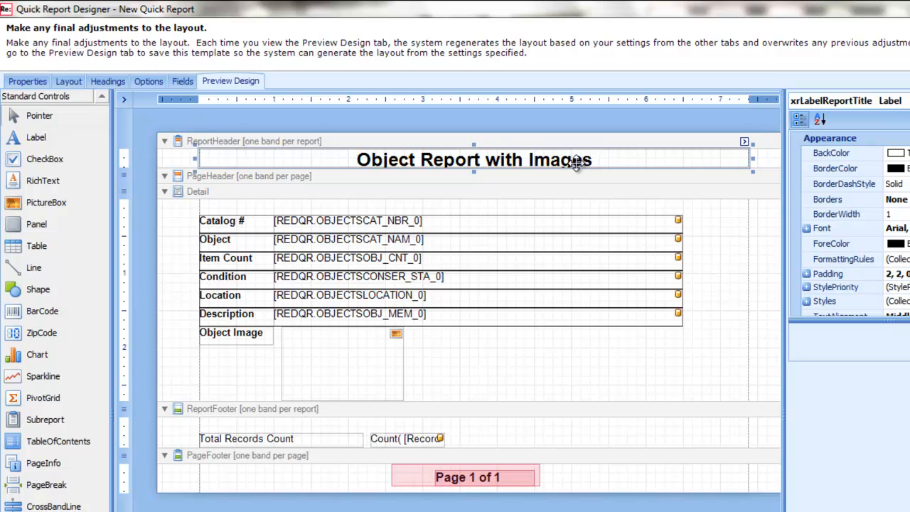
- Delete the ReportFooter band that holds the total records count
right_click(490, 406)
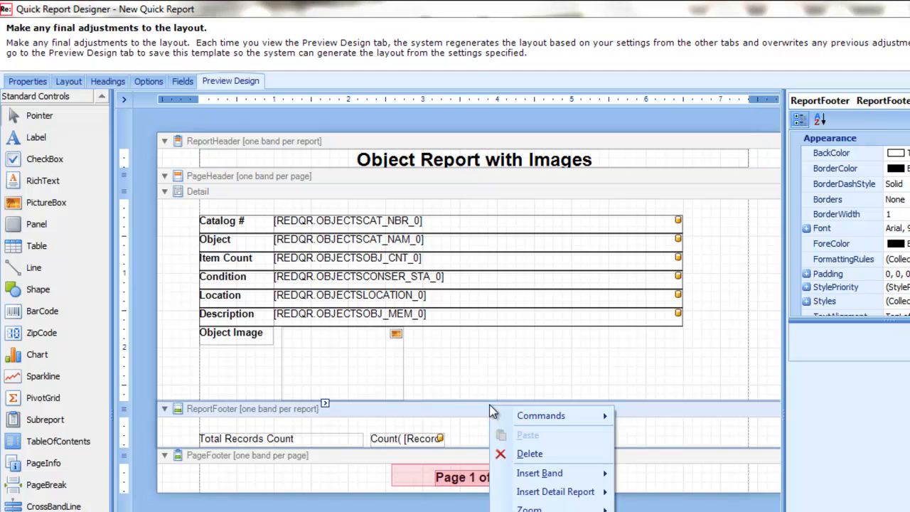
left_click(509, 452)
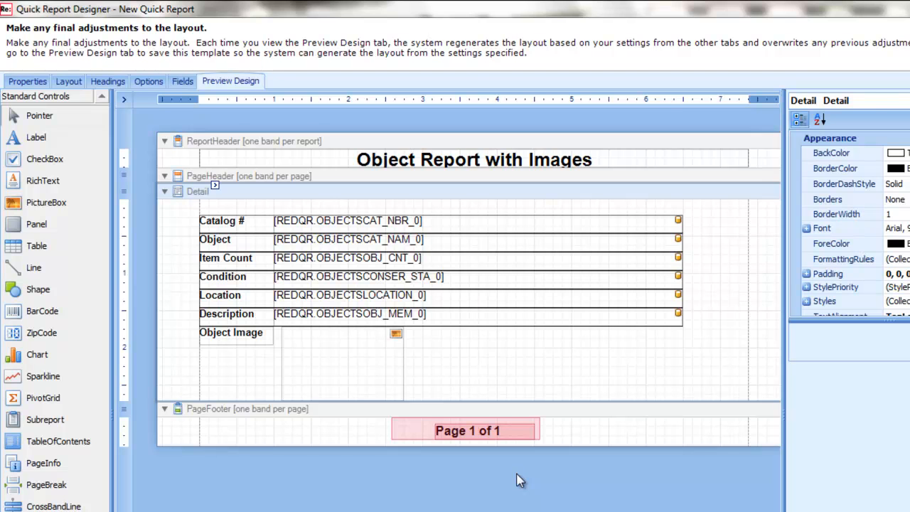
left_click(517, 481)
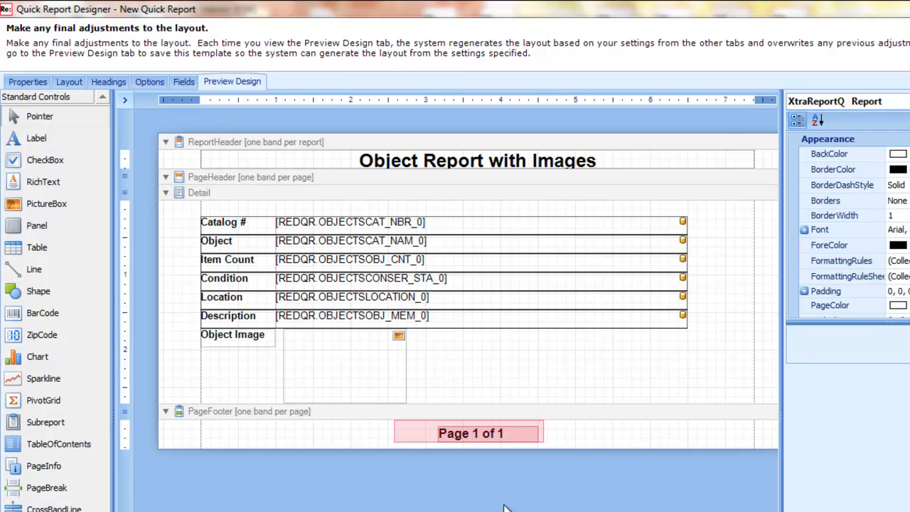
- Resize the field table to about 5.2 inches wide and fit the image box beside it, enlarged to about 2.1 by 1.5 inches
left_click(472, 229)
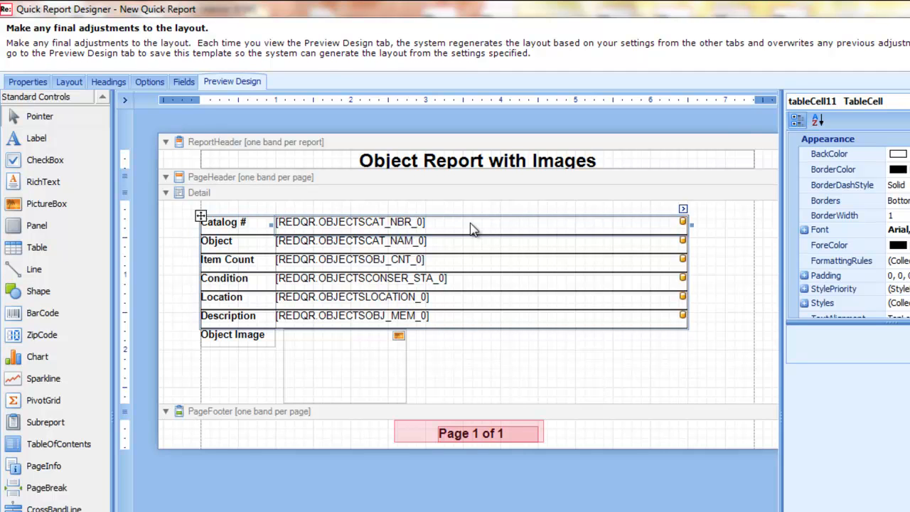
key("ctrl+shift+Left")
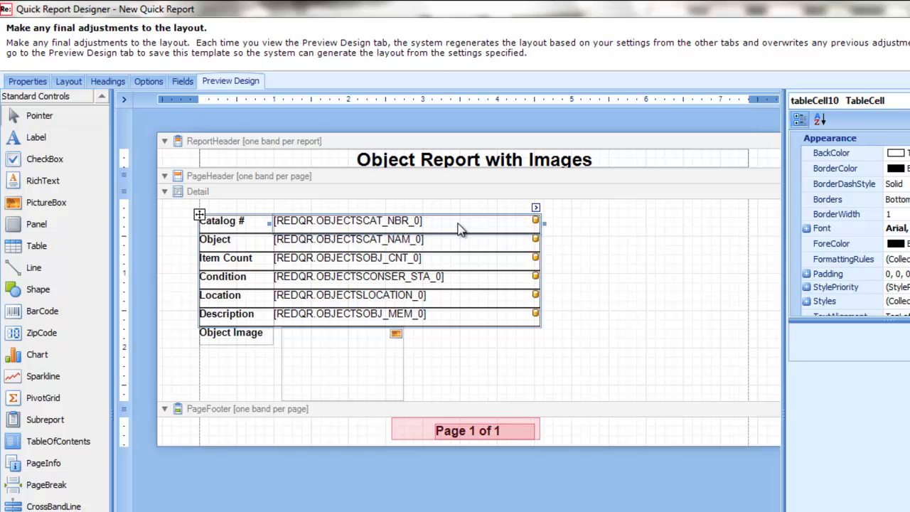
left_click_drag(351, 365, 657, 255)
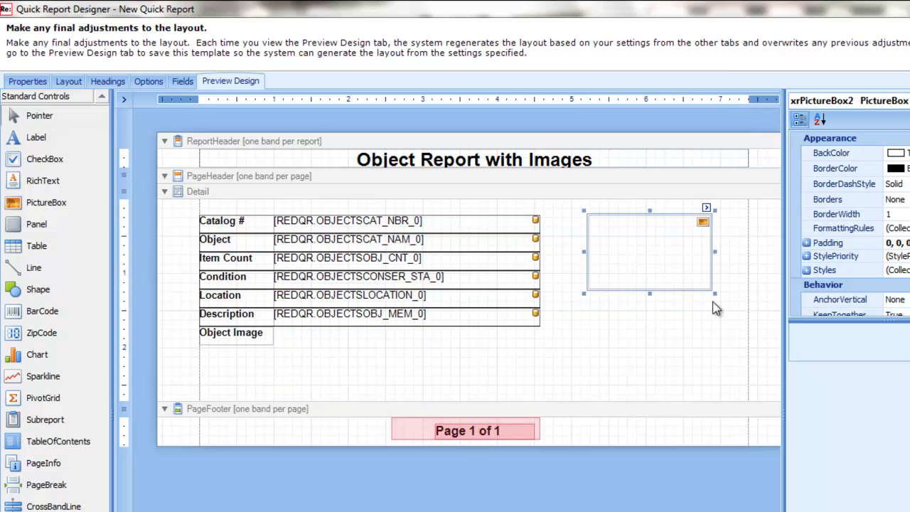
left_click_drag(713, 291, 739, 326)
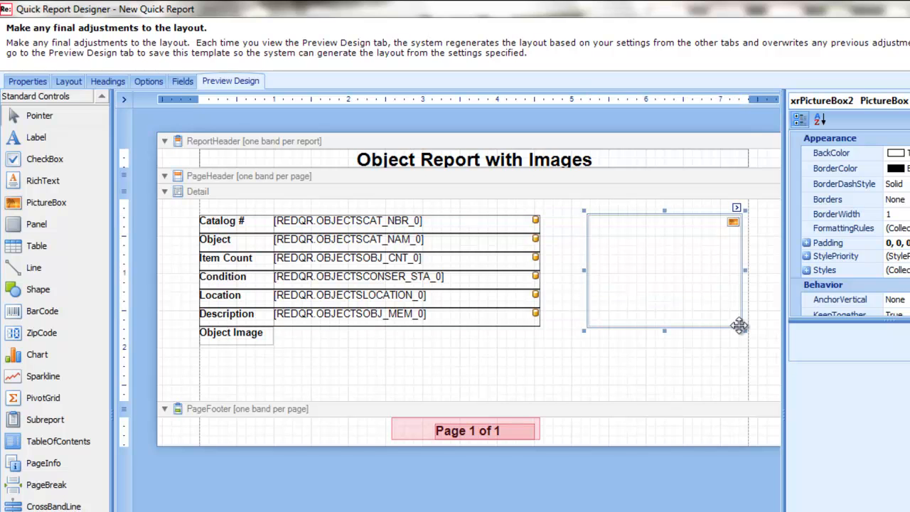
left_click(499, 230)
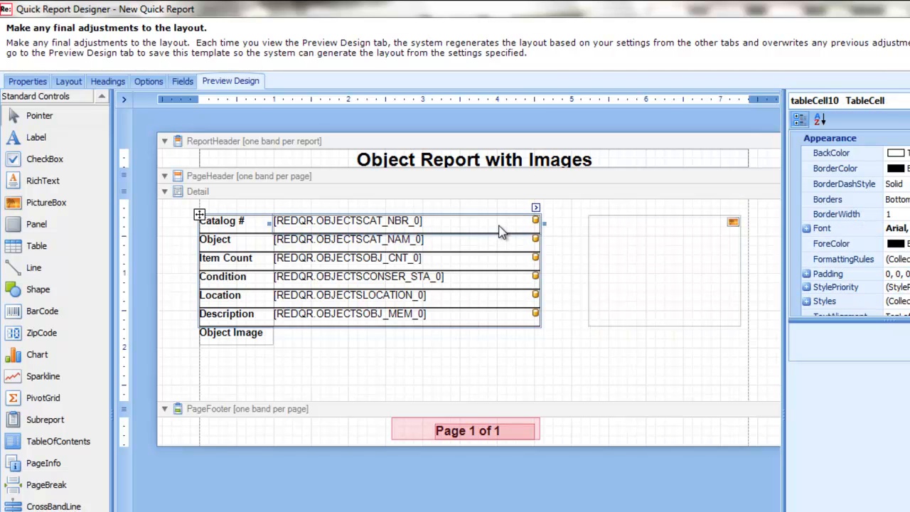
key("ctrl+shift+Right")
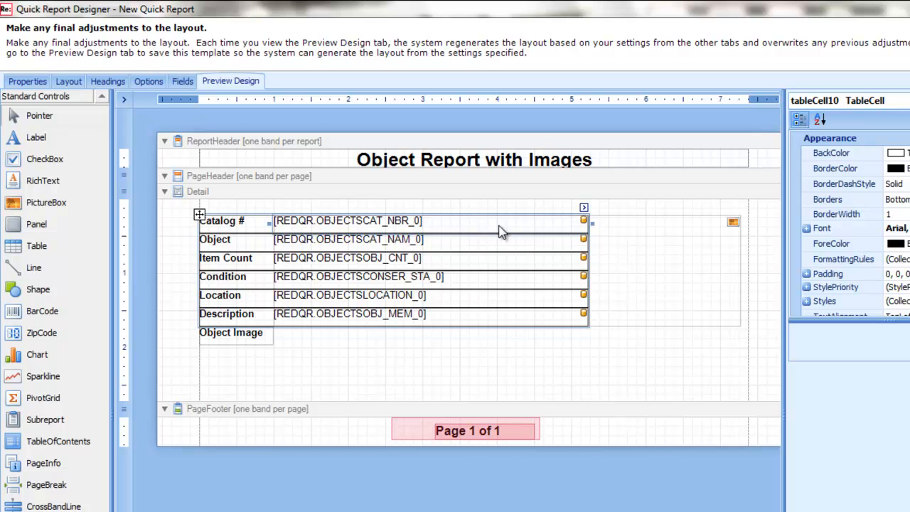
- Delete the Object Image label and shorten the Detail band to just below the field table
left_click(227, 340)
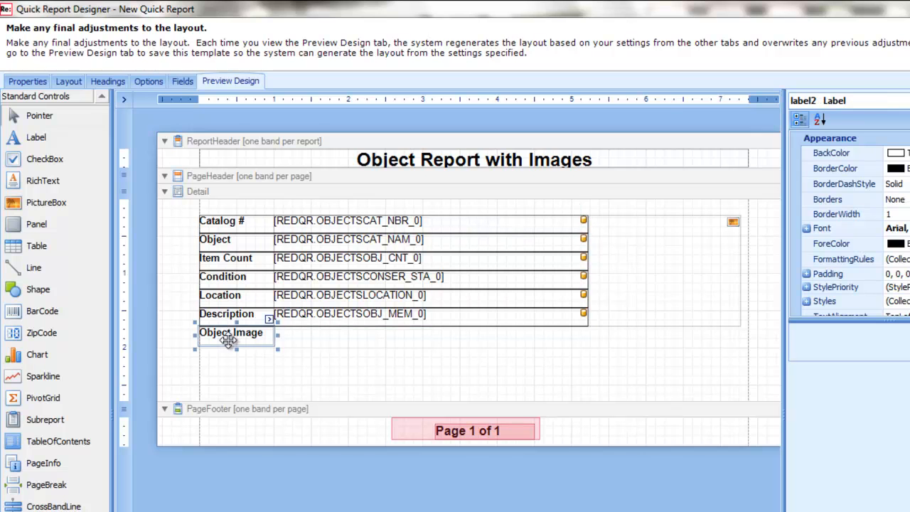
key("Delete")
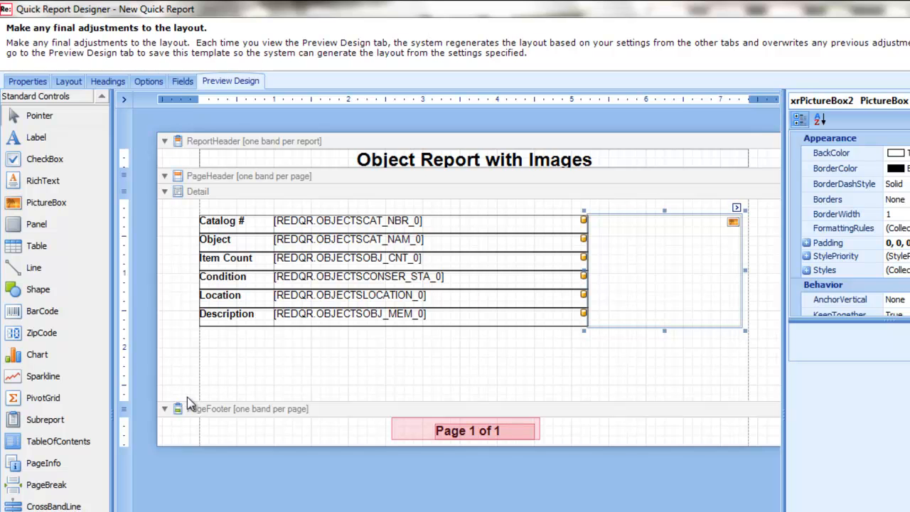
left_click_drag(187, 401, 187, 342)
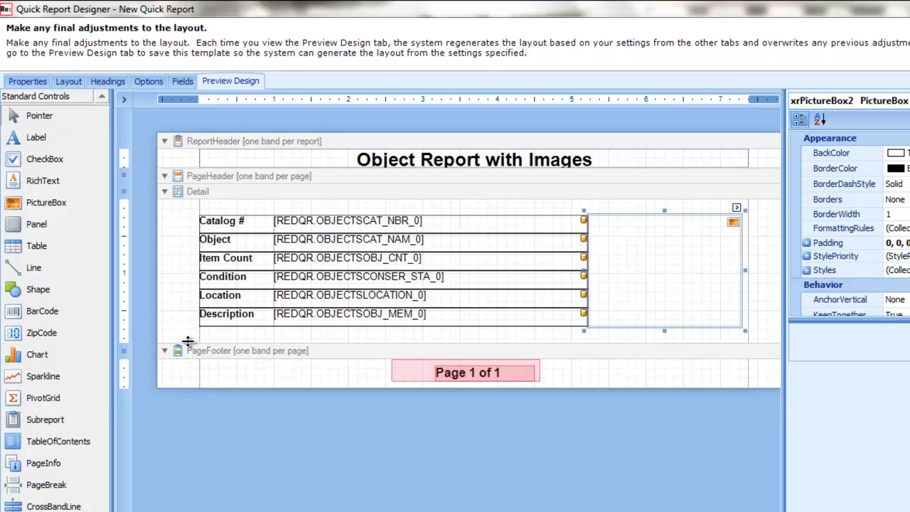
- Set the borders of the whole field table to None, and save and close the report template
left_click_drag(210, 204, 544, 331)
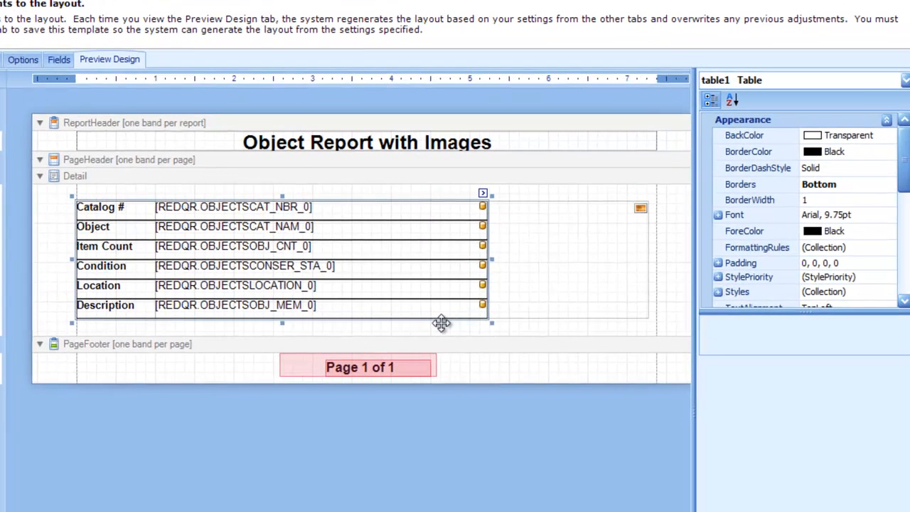
left_click(872, 186)
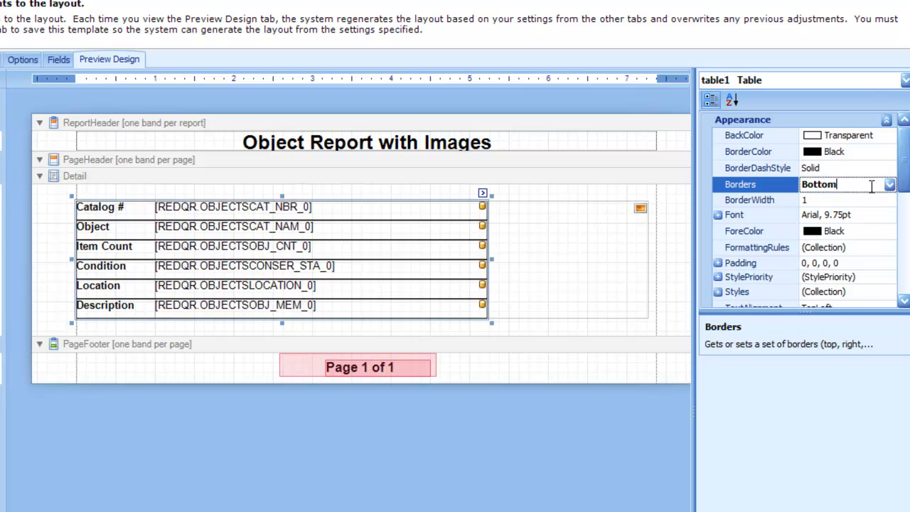
left_click(889, 184)
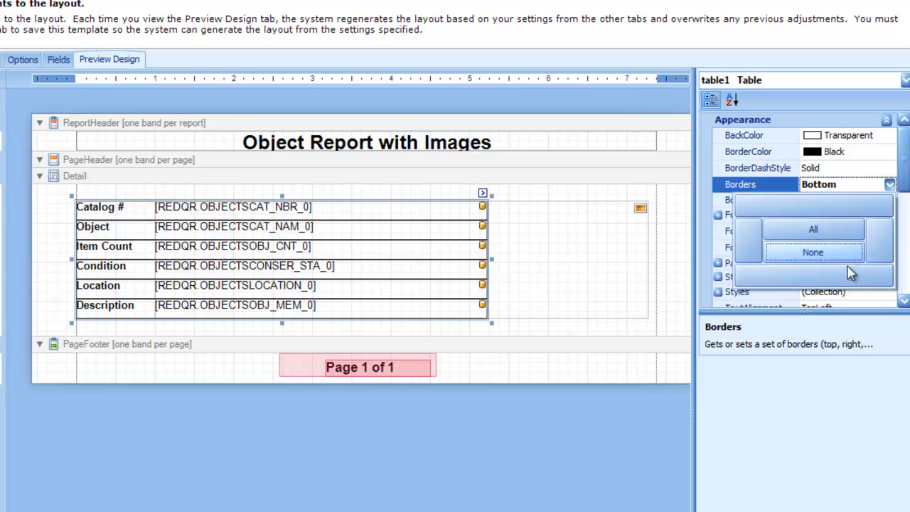
left_click(841, 388)
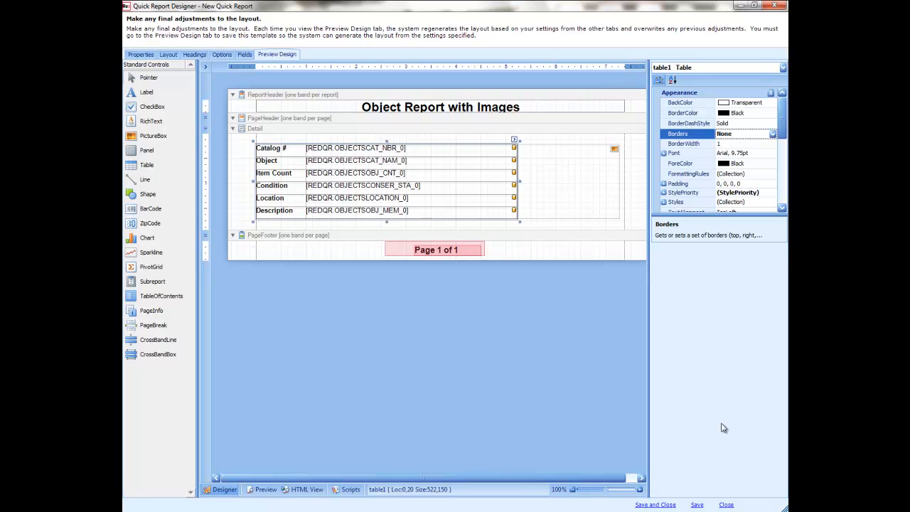
left_click(667, 507)
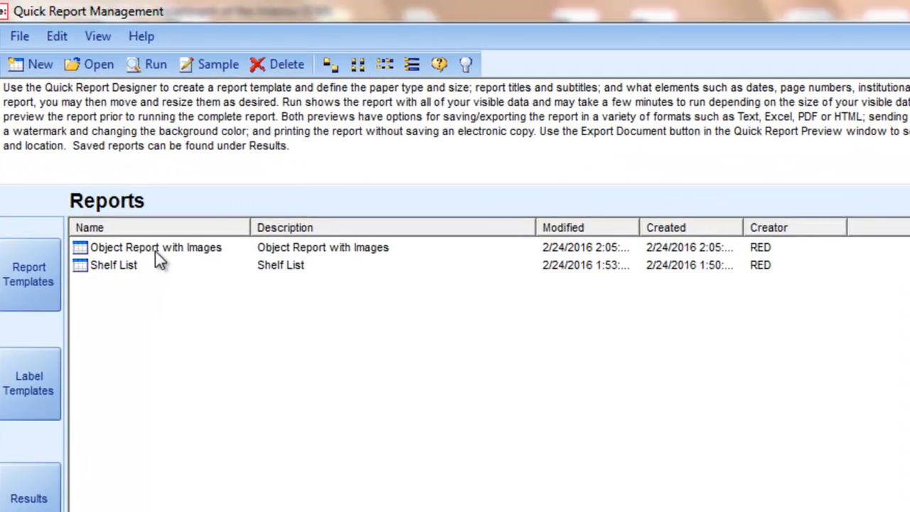
- Run Object Report with Images for all visible data, view the preview full size, and close it along with Quick Report Management
left_click(204, 126)
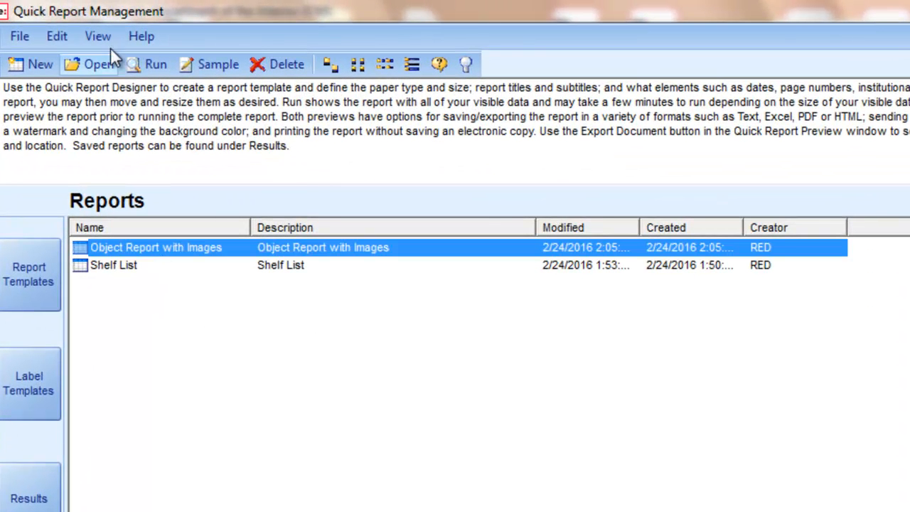
left_click(138, 68)
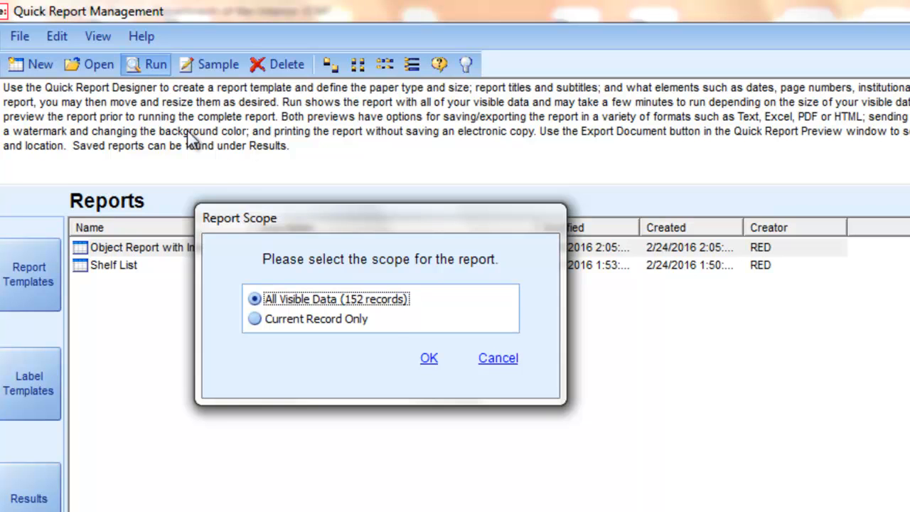
left_click(429, 359)
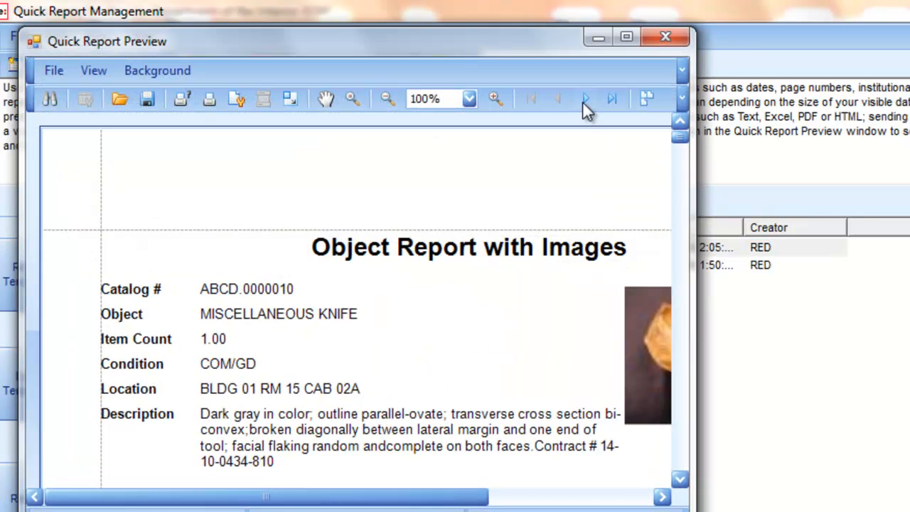
left_click(626, 36)
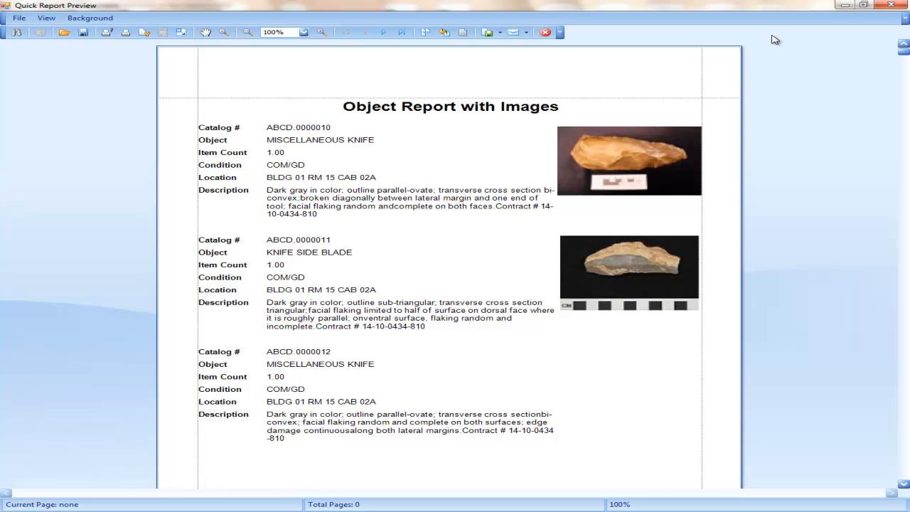
left_click(891, 6)
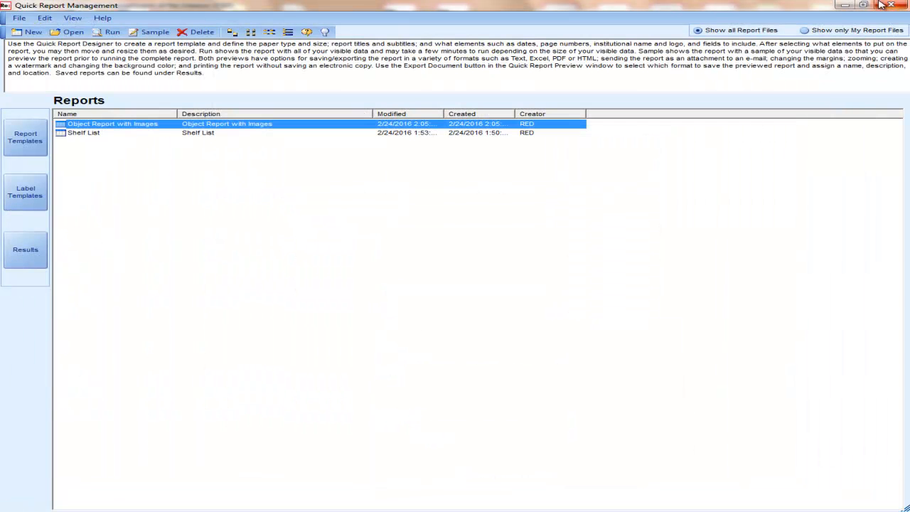
left_click(891, 6)
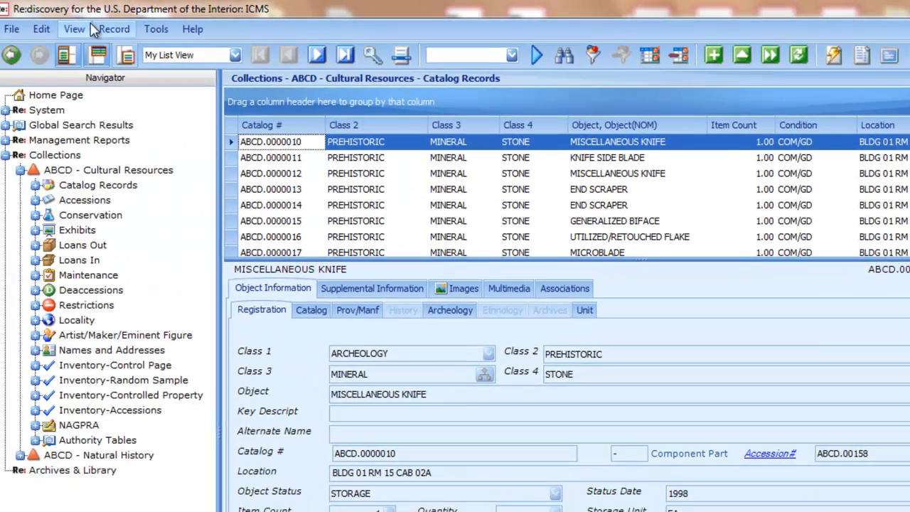
- Open Proficio Reports for the catalog records and start a new report
left_click(134, 28)
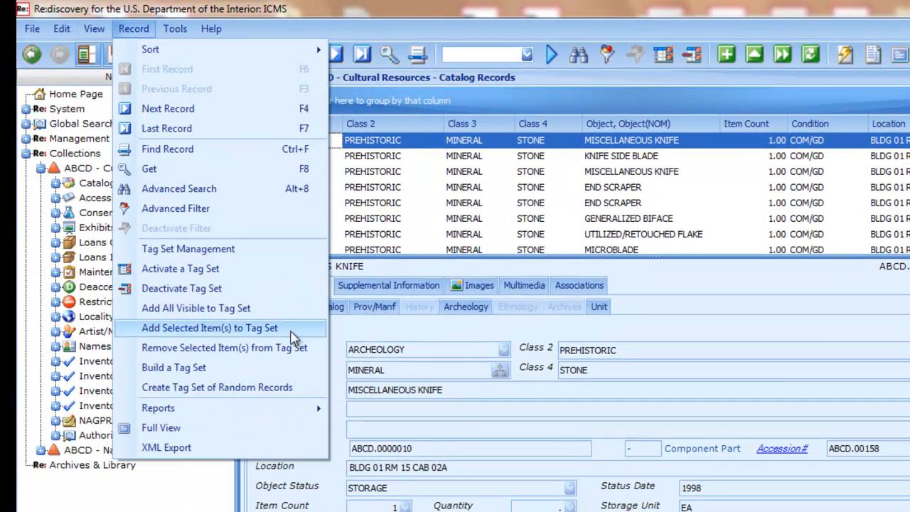
mouse_move(306, 408)
mouse_move(395, 429)
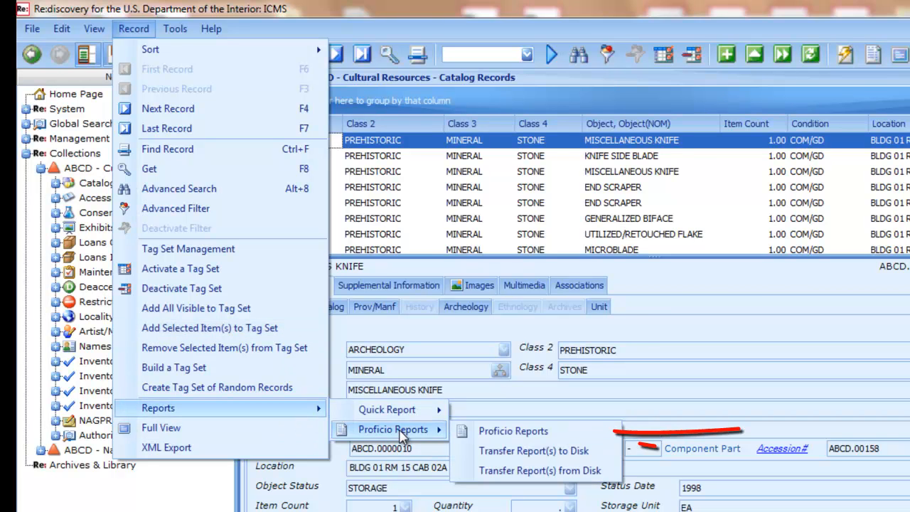
left_click(572, 433)
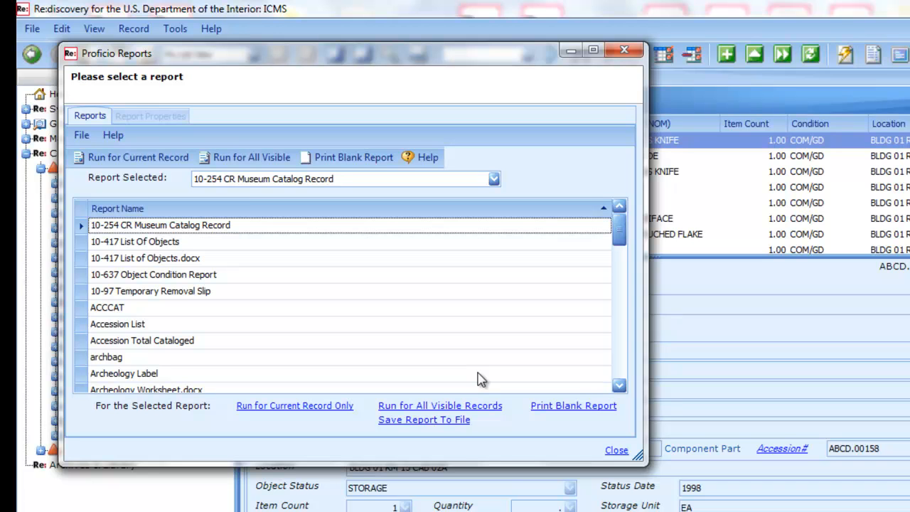
left_click(81, 135)
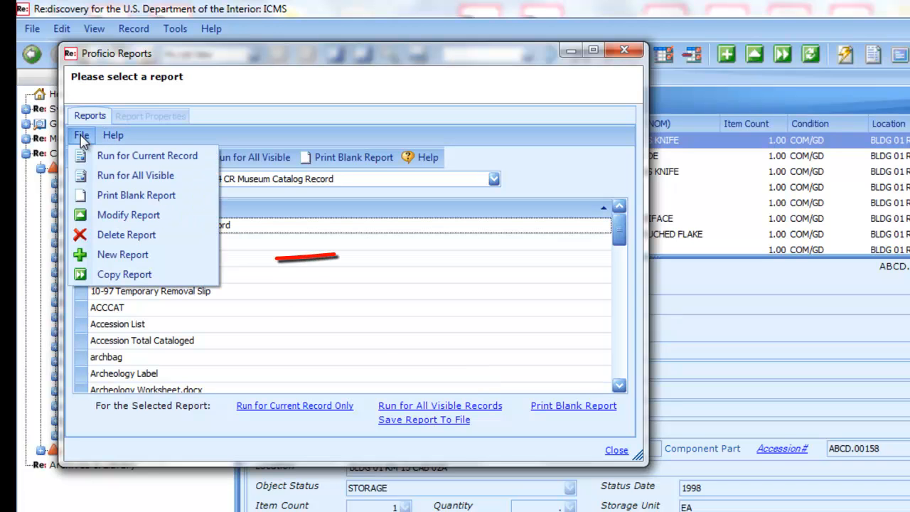
left_click(196, 256)
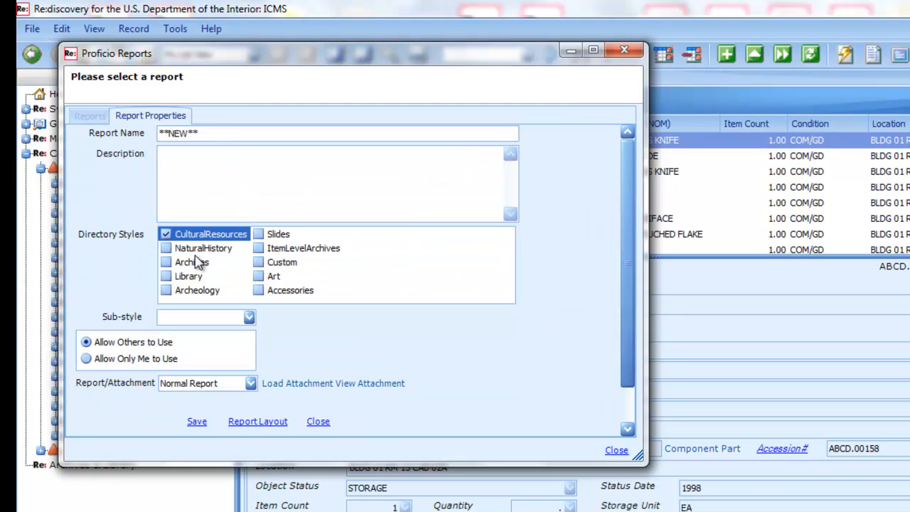
- Name the new report ABCD-Object Report with Images and open its report layout
left_click(207, 133)
key("BackSpace")
key("BackSpace")
key("BackSpace")
key("BackSpace")
key("BackSpace")
key("BackSpace")
key("BackSpace")
type("AV")
key("BackSpace")
type("BCD-Object Report with Images")
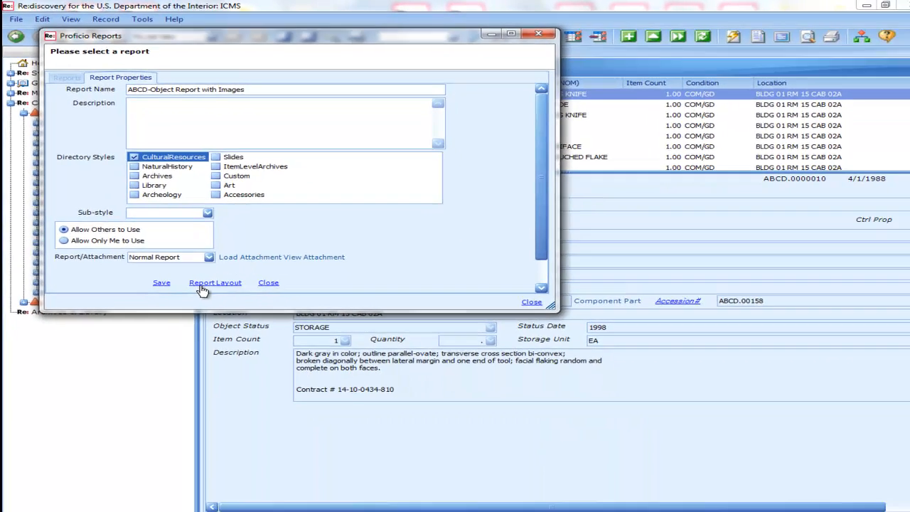
left_click(202, 285)
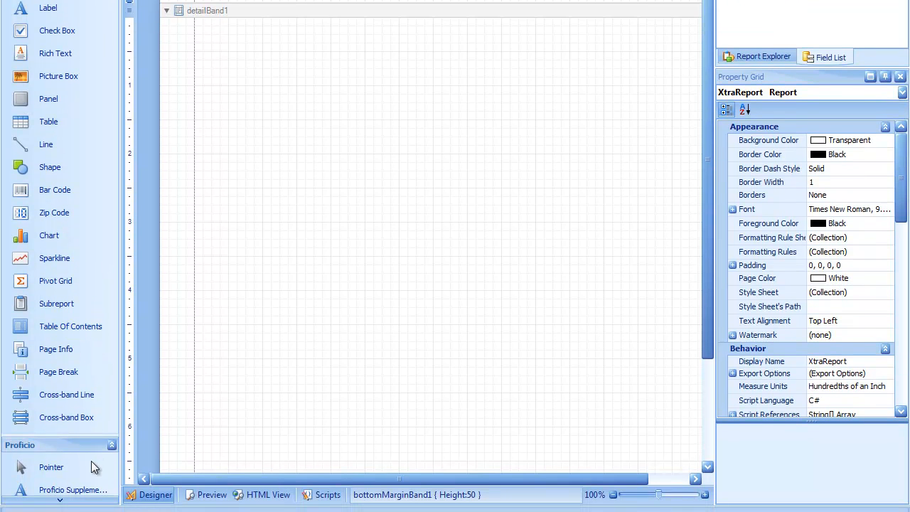
- Draw a standard Label about 95 by 22 hundredths of an inch near the upper-left corner of the Detail band
left_click(65, 503)
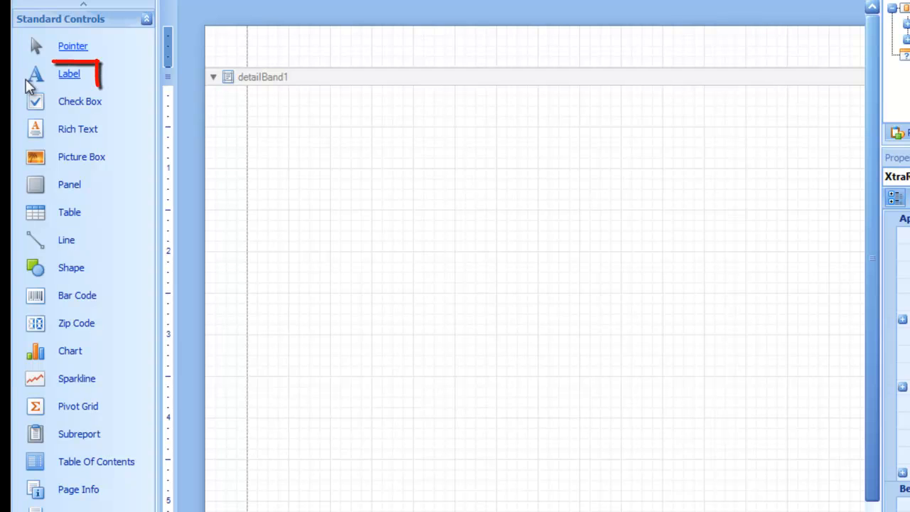
left_click(72, 77)
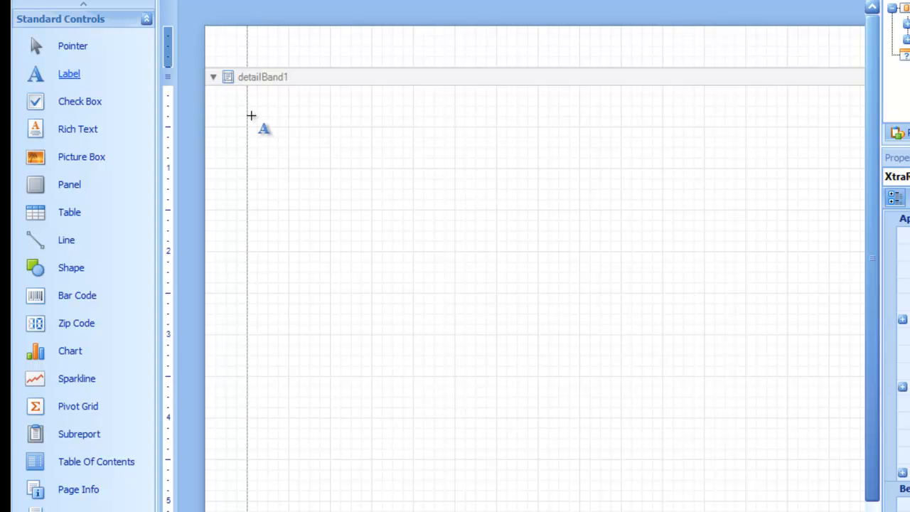
left_click_drag(252, 112, 337, 122)
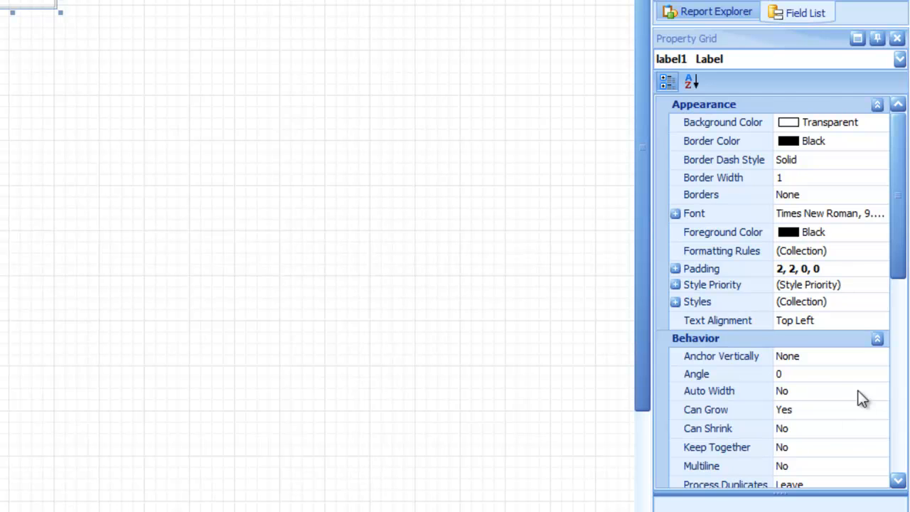
- Set the new label's text to Catalog #
left_click(899, 427)
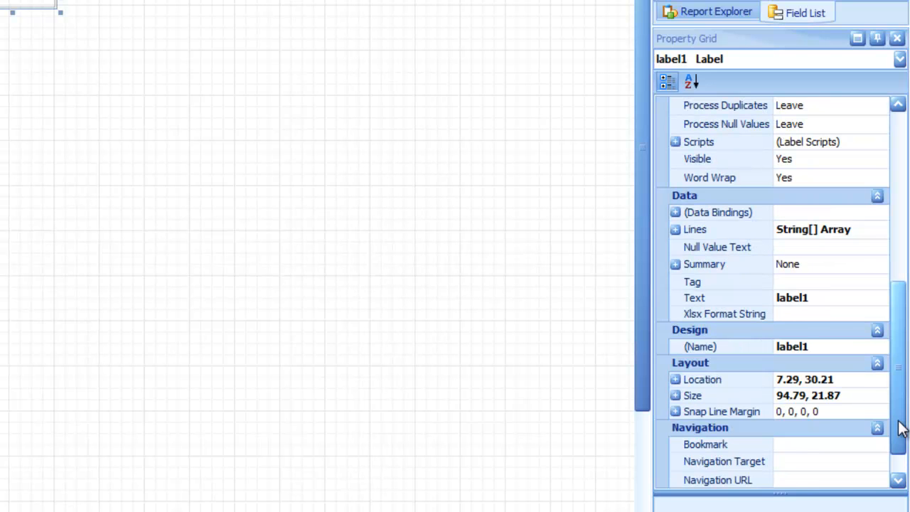
left_click(819, 298)
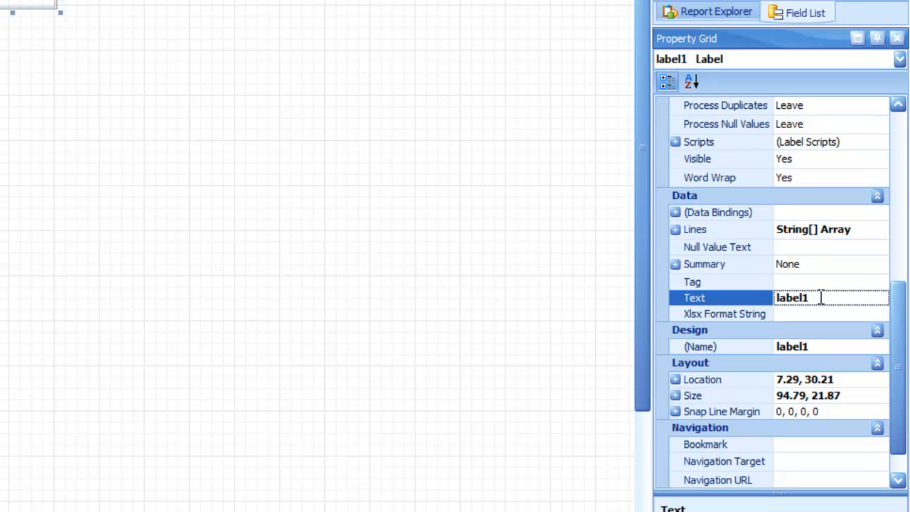
key("BackSpace")
key("BackSpace")
key("BackSpace")
key("BackSpace")
key("BackSpace")
key("BackSpace")
type("Catalog #")
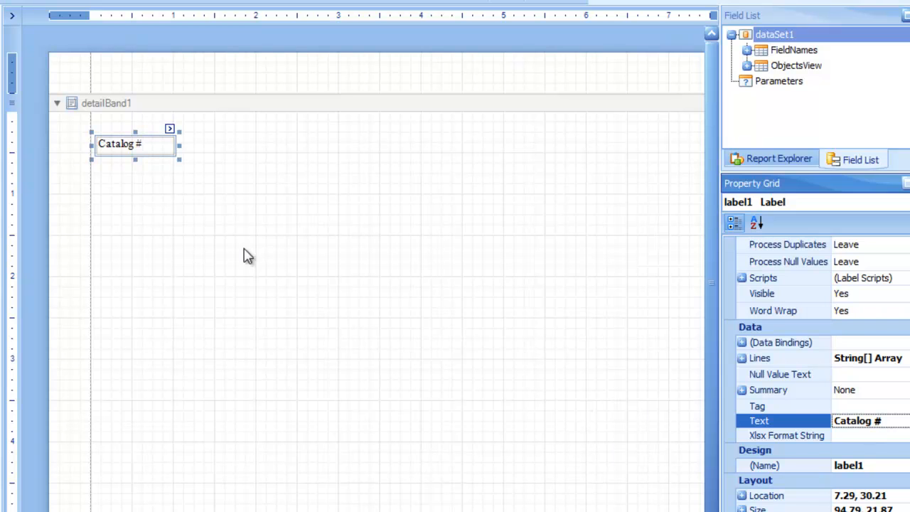
- Duplicate the Catalog # label and place the copy directly beneath the original
right_click(140, 149)
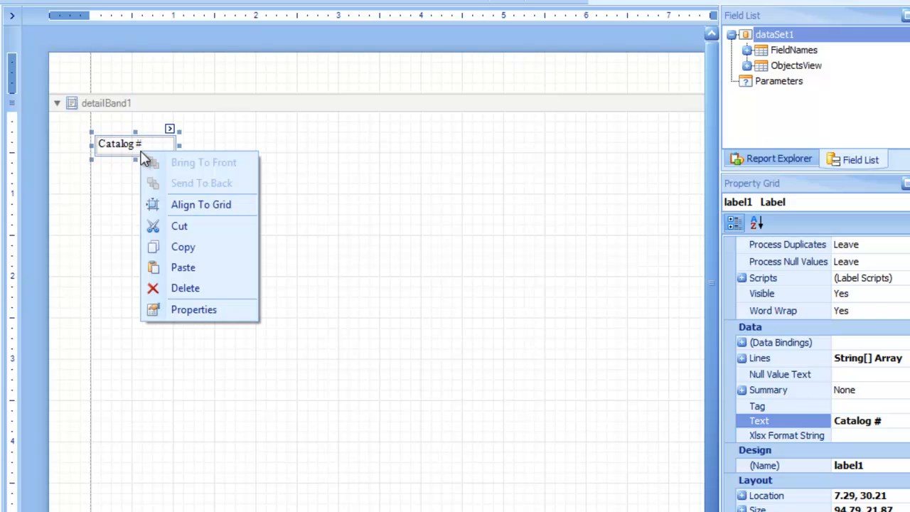
left_click(165, 254)
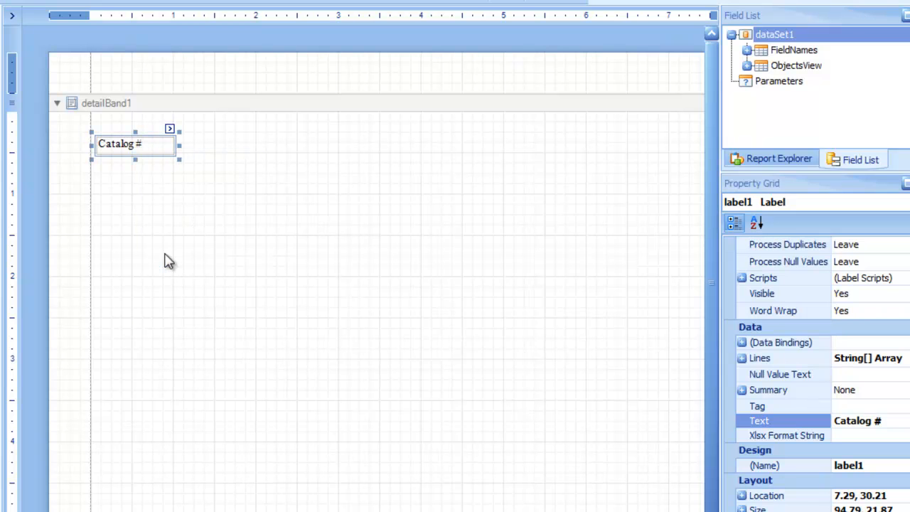
right_click(131, 225)
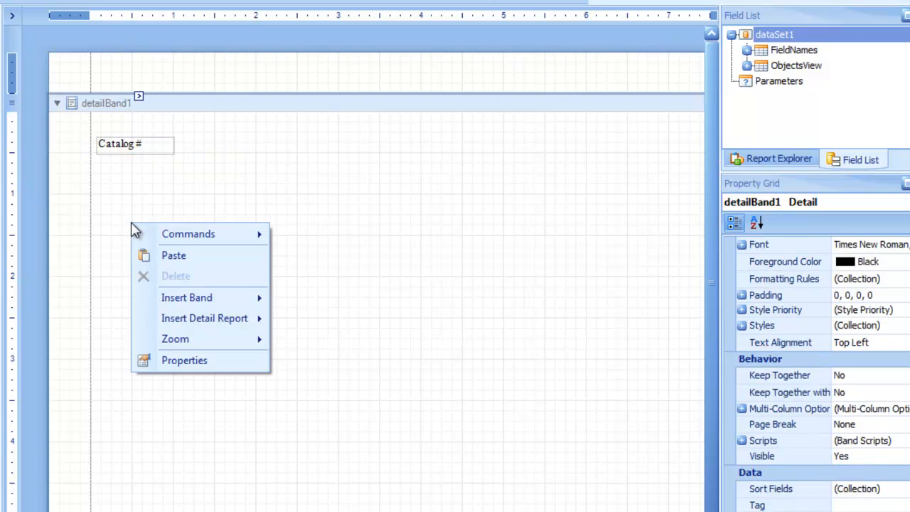
left_click(163, 256)
left_click_drag(400, 446, 261, 315)
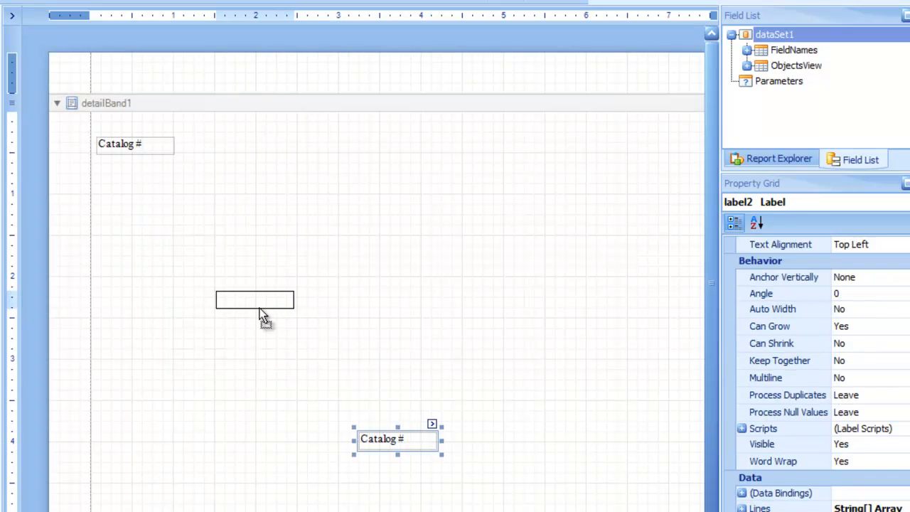
left_click_drag(261, 311, 141, 186)
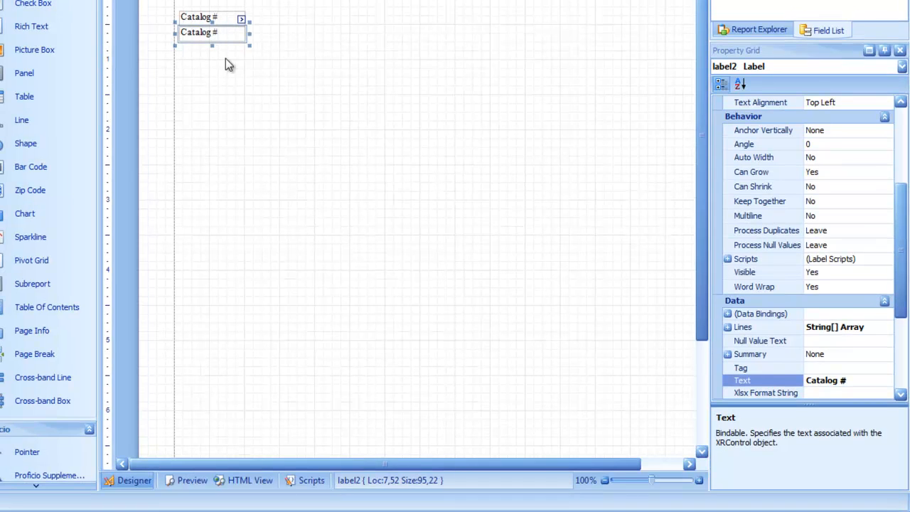
- Change the text of the copied second label to Object
left_click(863, 384)
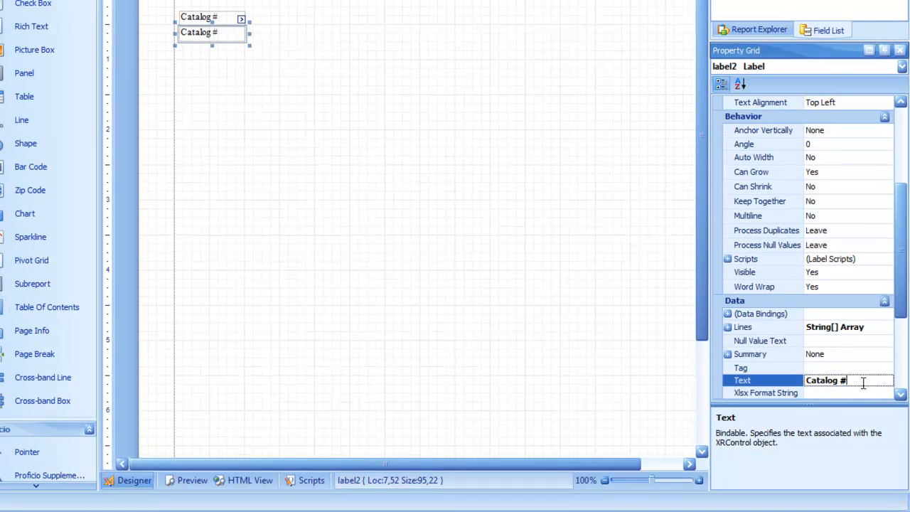
key("BackSpace")
key("BackSpace")
key("BackSpace")
key("BackSpace")
key("BackSpace")
key("BackSpace")
key("BackSpace")
key("BackSpace")
key("BackSpace")
type("Object")
key("Return")
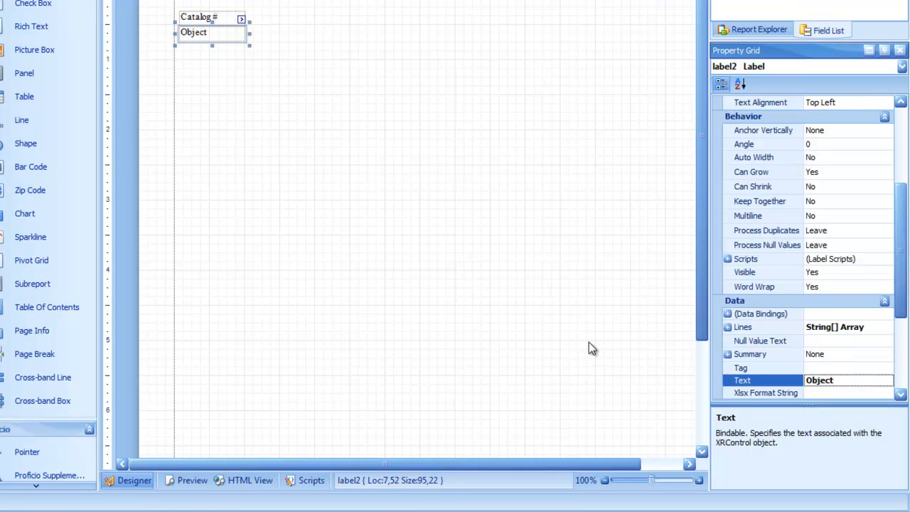
- Copy the Catalog # and Object labels together and stack the pasted pair directly below them
left_click(222, 17, "ctrl")
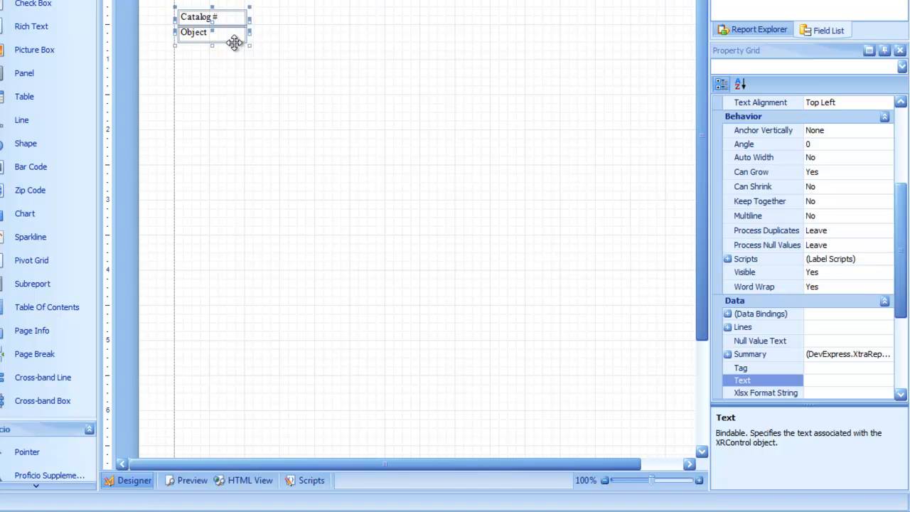
right_click(229, 22)
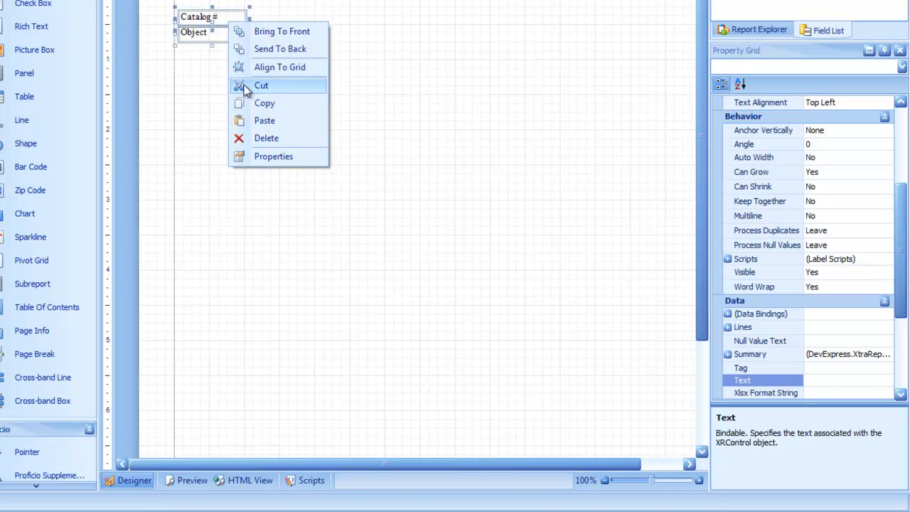
left_click(252, 103)
right_click(284, 101)
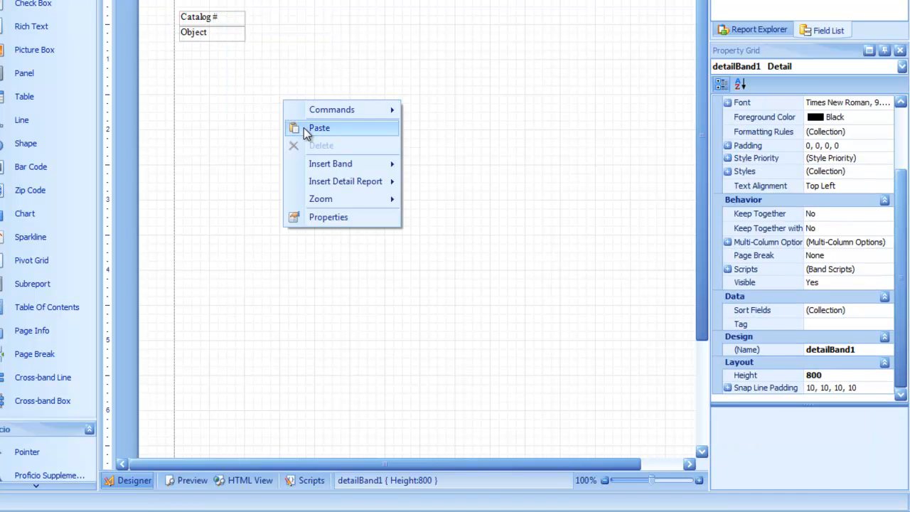
left_click(304, 127)
left_click_drag(409, 263, 189, 61)
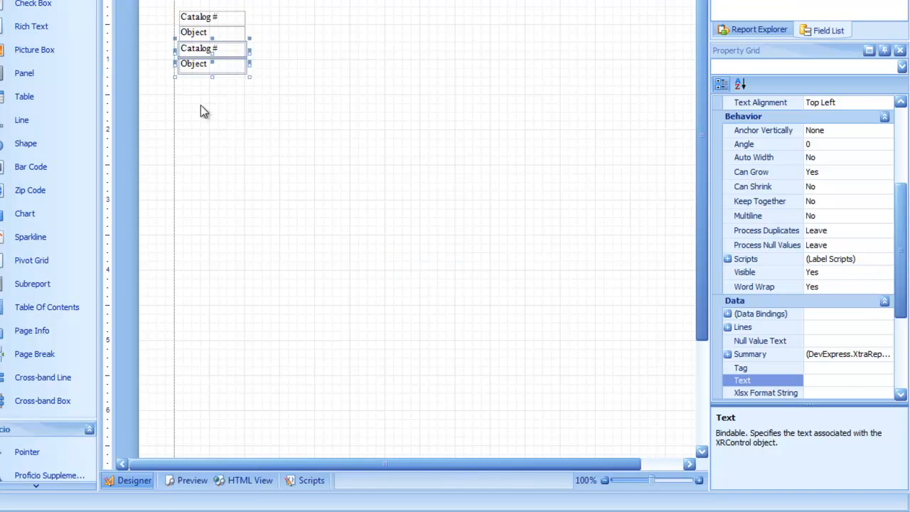
- Paste the label pair once more and align it beneath the four existing labels
left_click(200, 99)
right_click(240, 94)
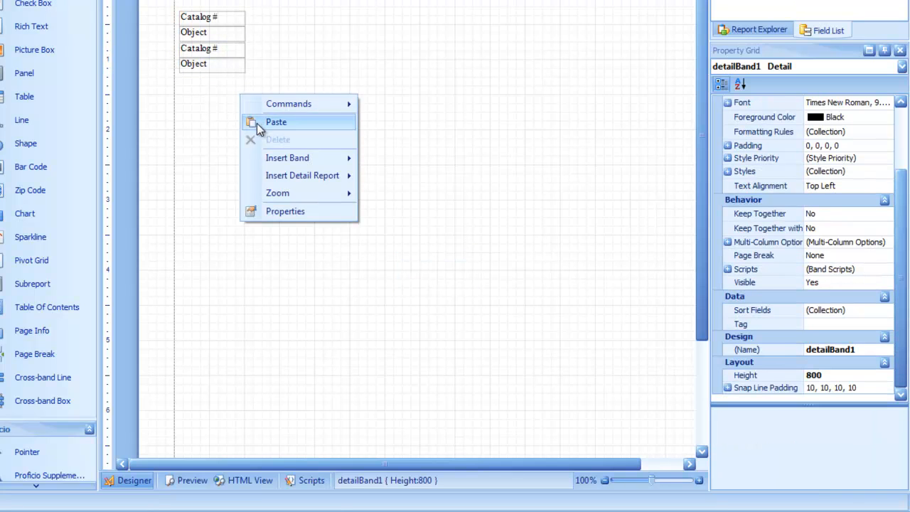
left_click(260, 123)
left_click_drag(401, 261, 192, 86)
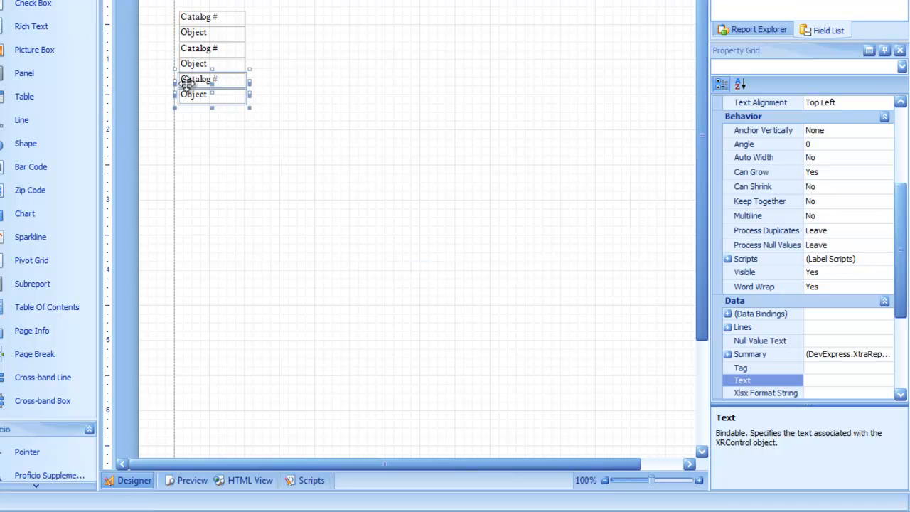
left_click(269, 134)
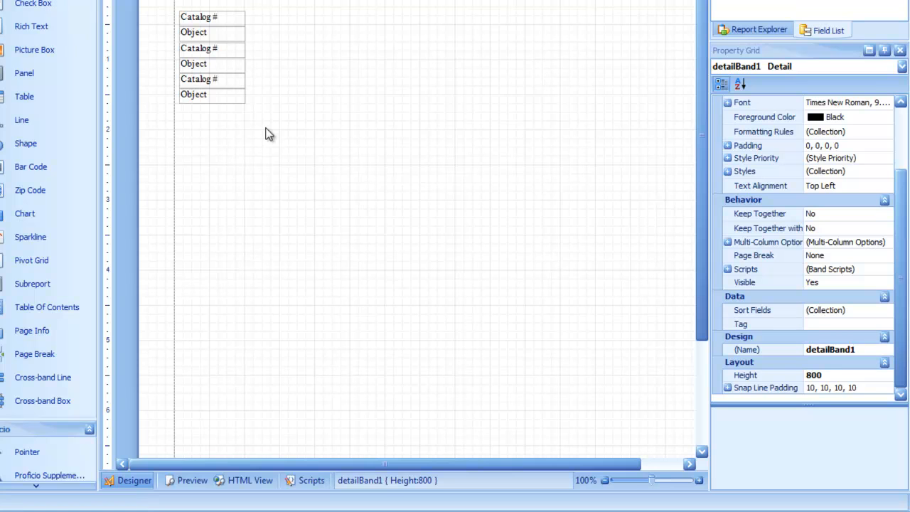
- Change the text of the third label in the stack to Item Count
left_click(202, 48)
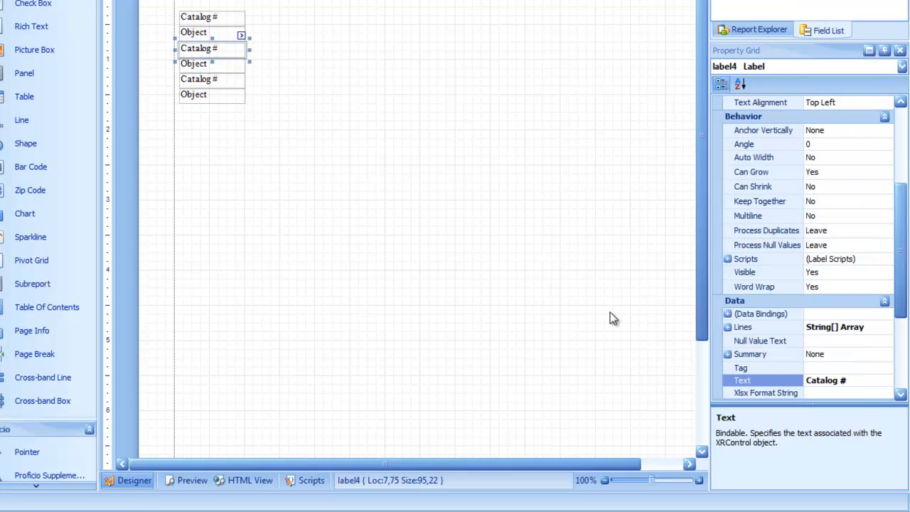
left_click(856, 380)
key("BackSpace")
key("BackSpace")
key("BackSpace")
key("BackSpace")
key("BackSpace")
key("BackSpace")
key("BackSpace")
key("BackSpace")
key("BackSpace")
type("Item Count")
key("Return")
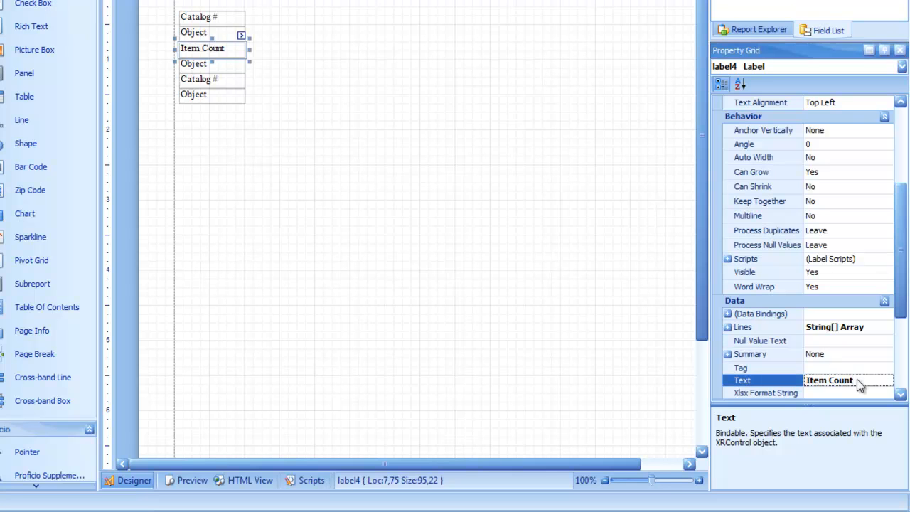
- Change the text of the fourth label in the stack to Condition
left_click(235, 64)
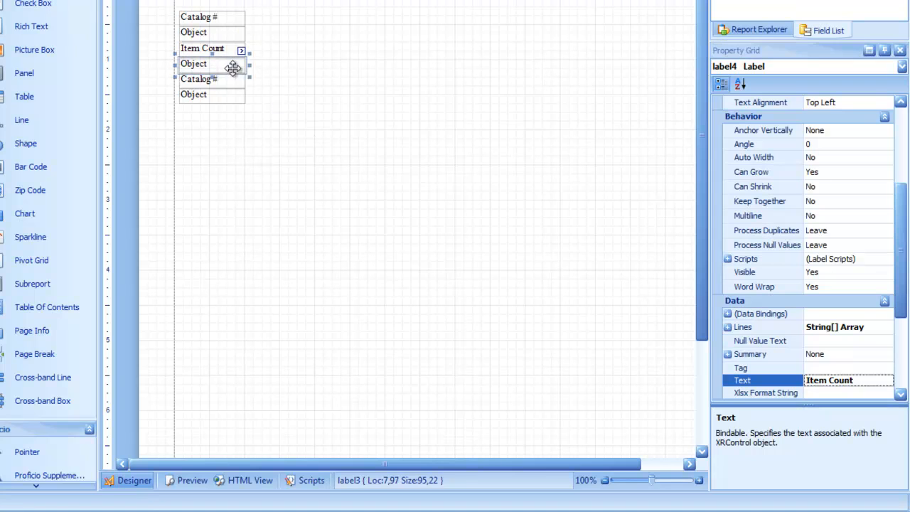
left_click(869, 384)
key("BackSpace")
key("BackSpace")
key("BackSpace")
key("BackSpace")
key("BackSpace")
key("BackSpace")
type("Conid")
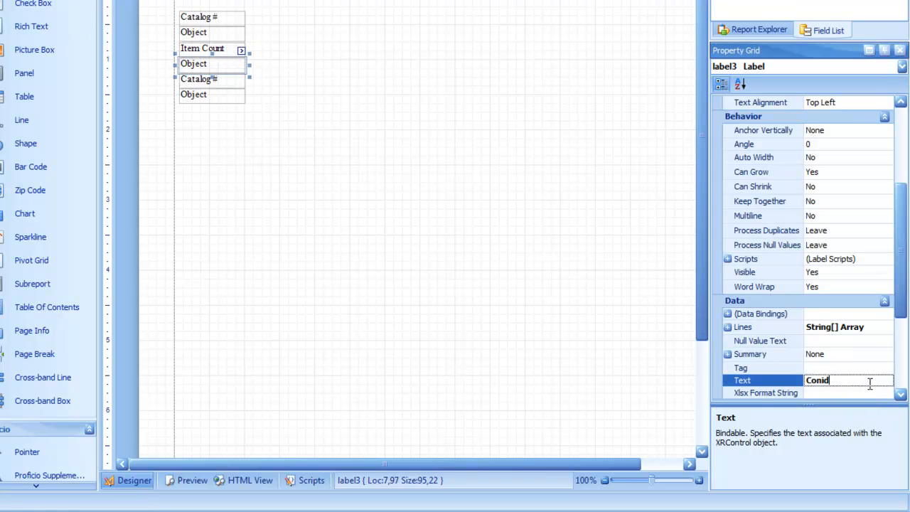
key("BackSpace")
key("BackSpace")
type("dition")
key("Return")
- Set the fifth label's text to Location and the sixth label's text to Description
left_click(237, 85)
left_click(765, 382)
type("Location")
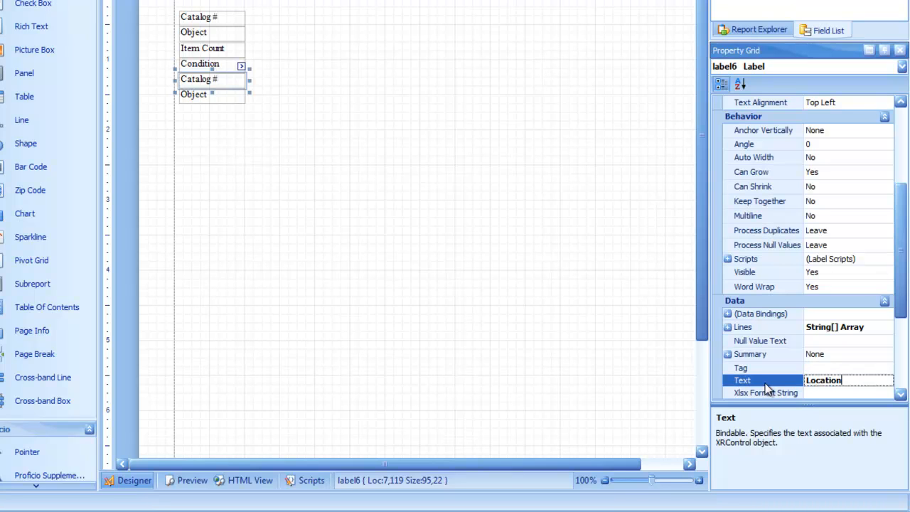
key("Return")
left_click(226, 97)
left_click(829, 385)
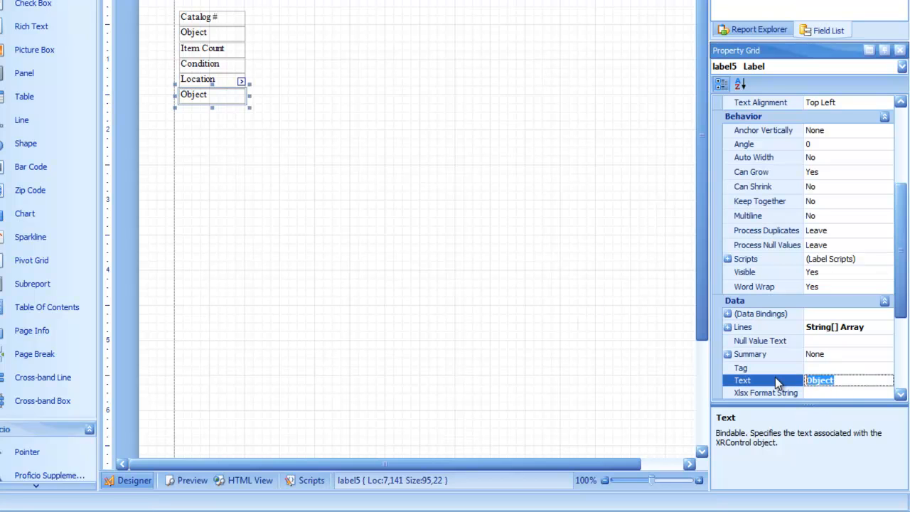
type("Description")
key("Return")
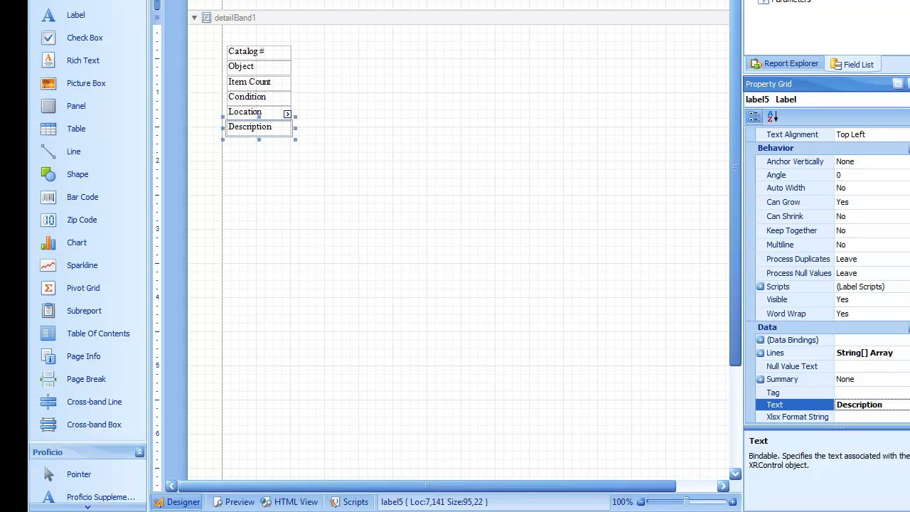
- Widen the list of report controls and draw a Proficio Field about 119 by 21 hundredths of an inch directly beside the Catalog # label
left_click(98, 508)
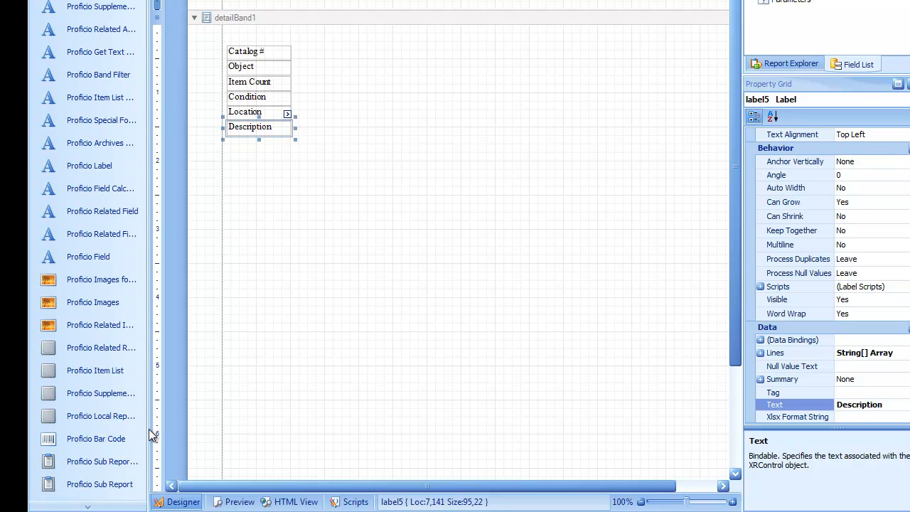
left_click_drag(148, 429, 175, 431)
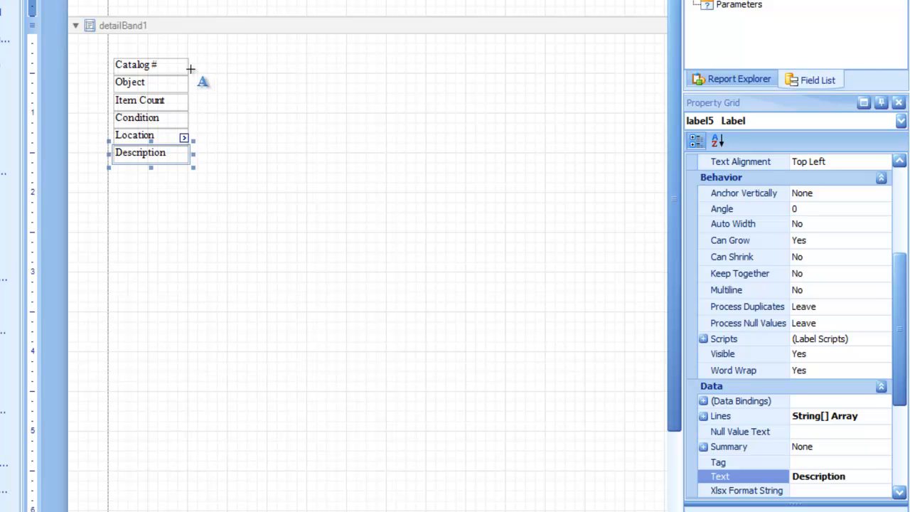
left_click_drag(192, 60, 287, 76)
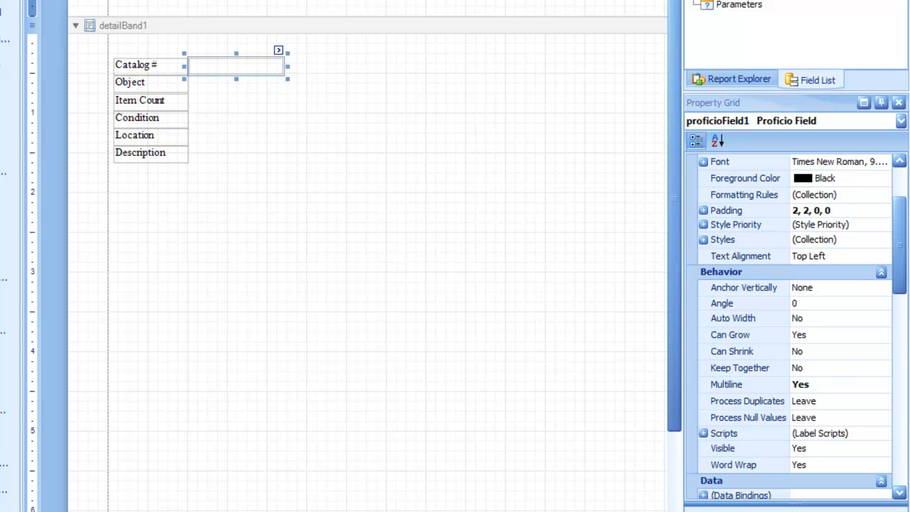
- Bind the Proficio Field beside the Catalog # label to the report field Catalog #:cat_nbr
left_click(904, 463)
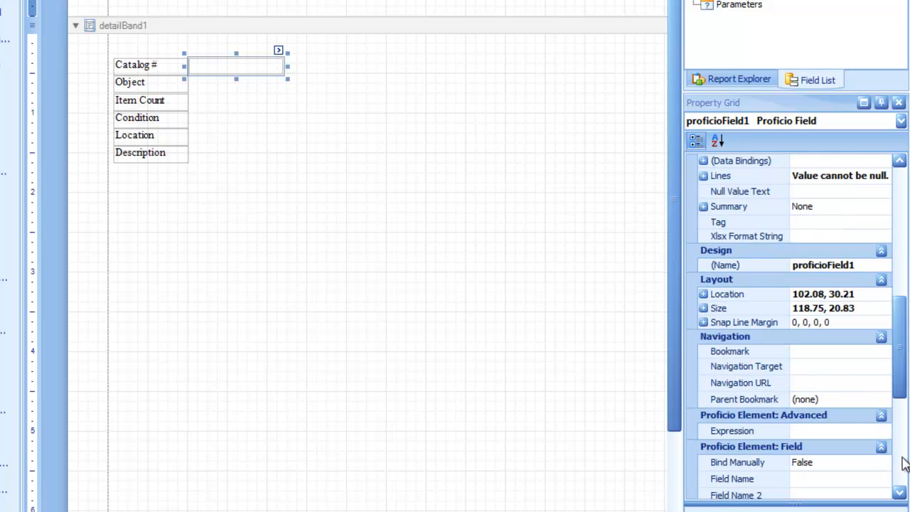
left_click(905, 464)
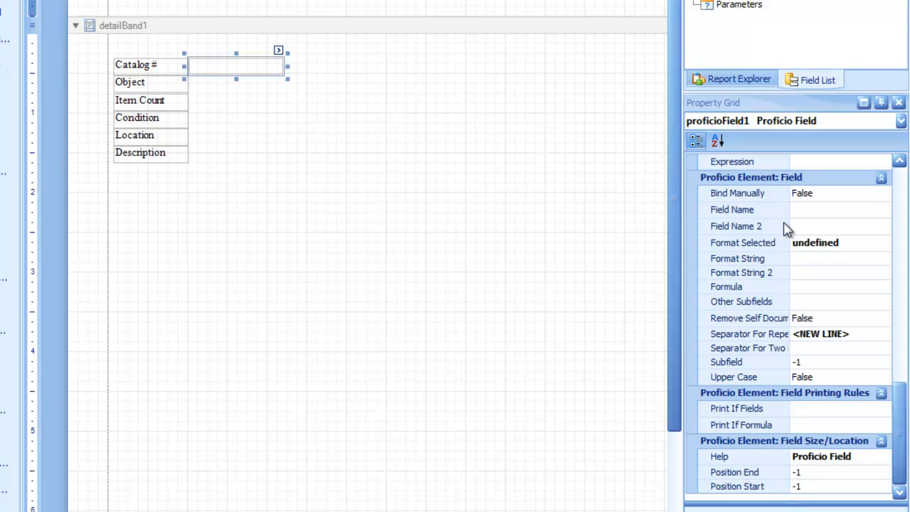
left_click(806, 209)
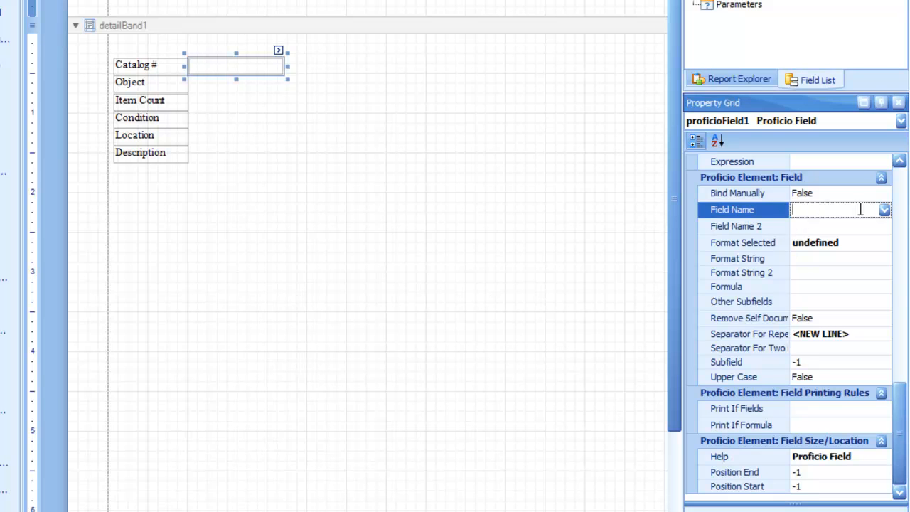
left_click(884, 210)
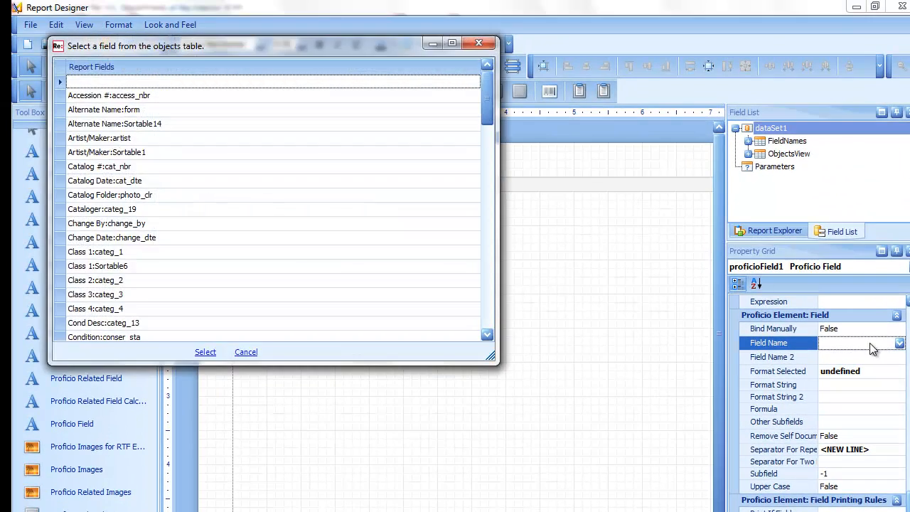
left_click(91, 167)
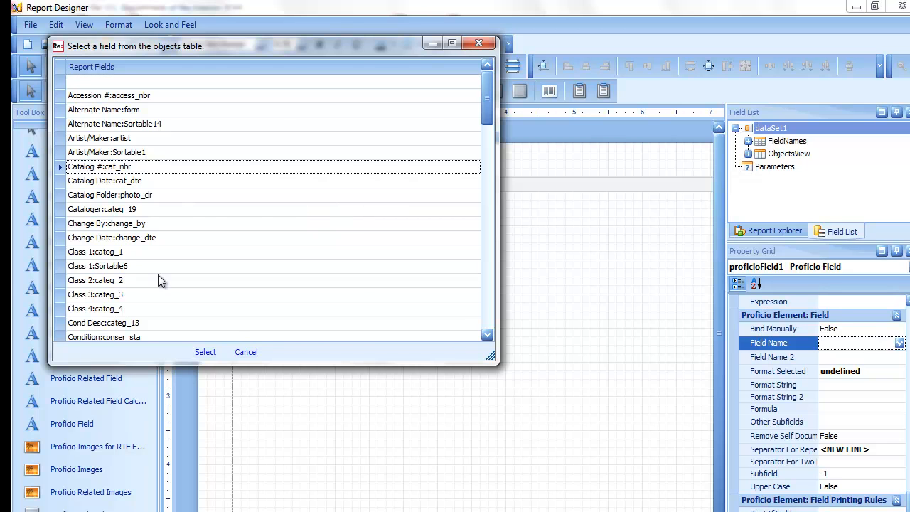
left_click(205, 353)
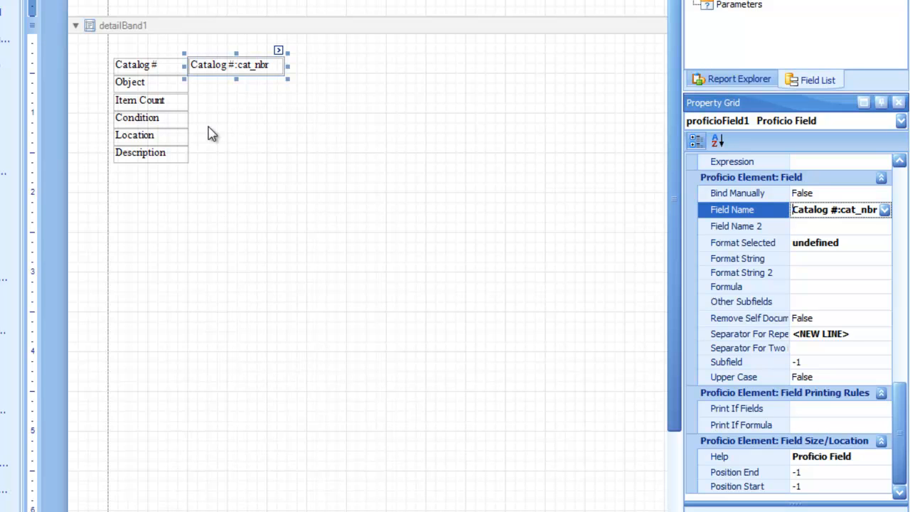
- Copy the Catalog #:cat_nbr field and place the pasted copy directly beneath it, beside the Object label
right_click(232, 68)
left_click(259, 160)
right_click(331, 163)
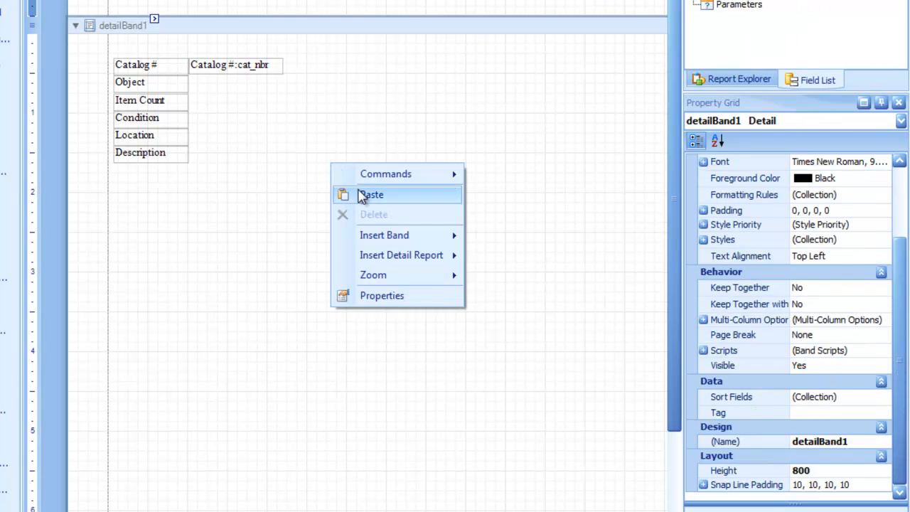
left_click(370, 194)
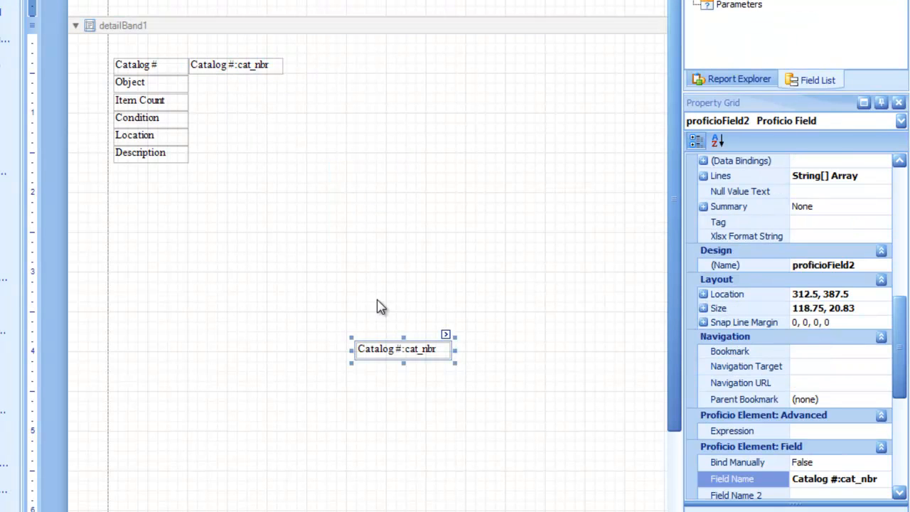
left_click_drag(373, 349, 220, 84)
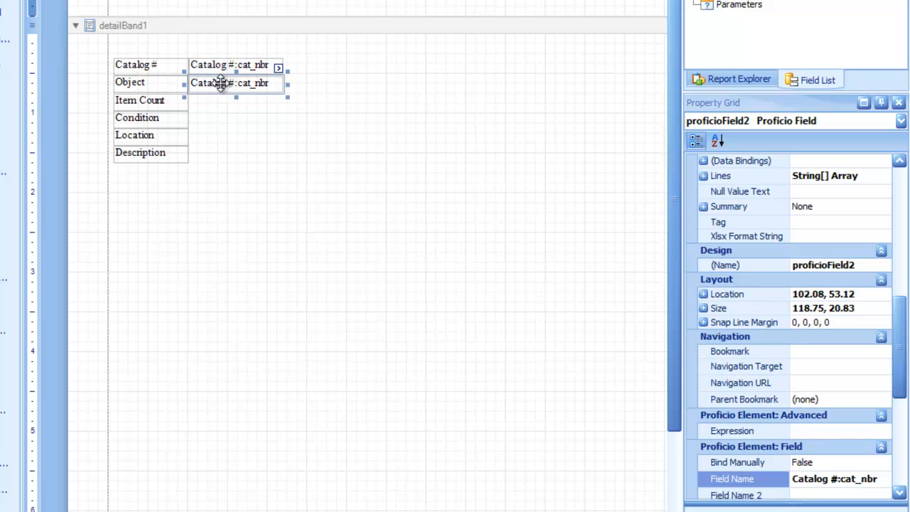
- Paste another copy of the Proficio Field and snap it into place beside the Item Count label
right_click(435, 309)
left_click(443, 335)
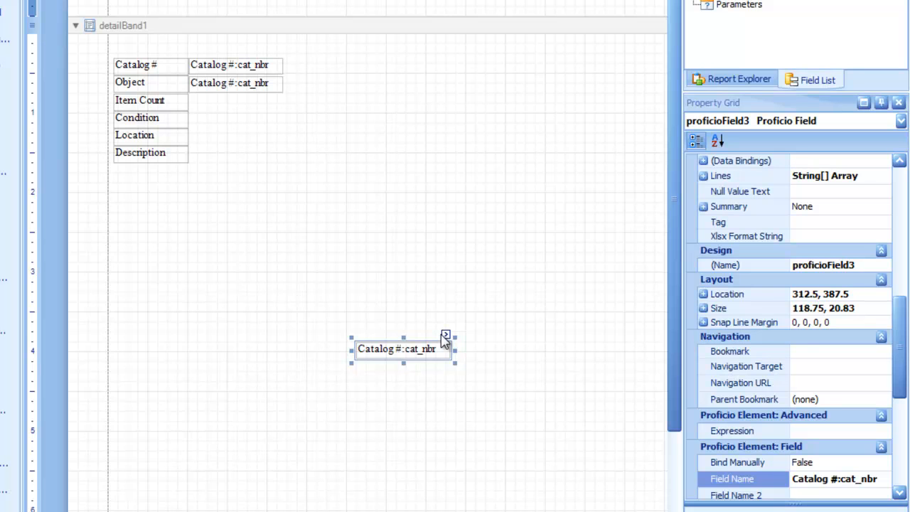
key("ctrl+Left")
key("ctrl+Up")
key("ctrl+Up")
key("ctrl+Up")
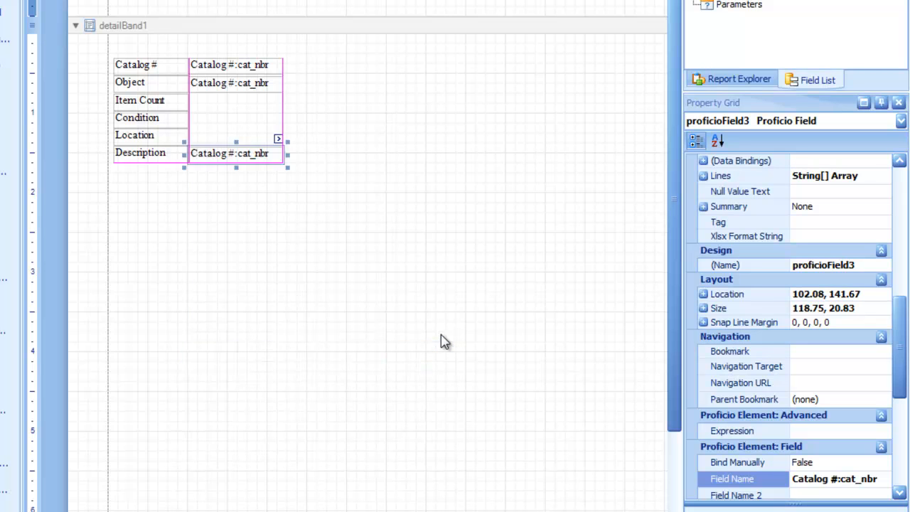
key("ctrl+Up")
key("ctrl+Up")
key("ctrl+Up")
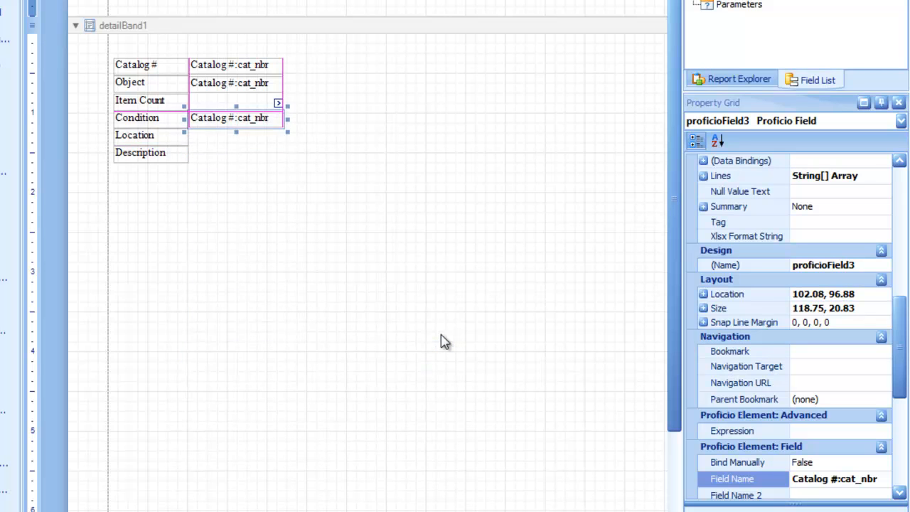
- Paste another copy of the Proficio Field and snap it into place beside the Condition label
right_click(445, 432)
left_click(483, 463)
key("ctrl+Left")
key("ctrl+Up")
key("ctrl+Up")
key("ctrl+Up")
key("ctrl+Up")
- Paste another copy of the Proficio Field and snap it into place beside the Location label
right_click(480, 467)
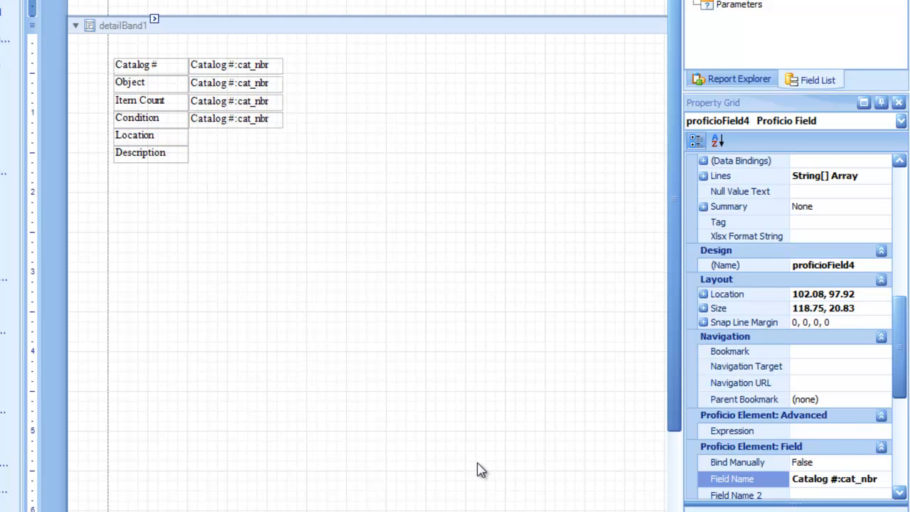
left_click(500, 493)
key("ctrl+Left")
key("ctrl+Up")
key("ctrl+Up")
key("ctrl+Up")
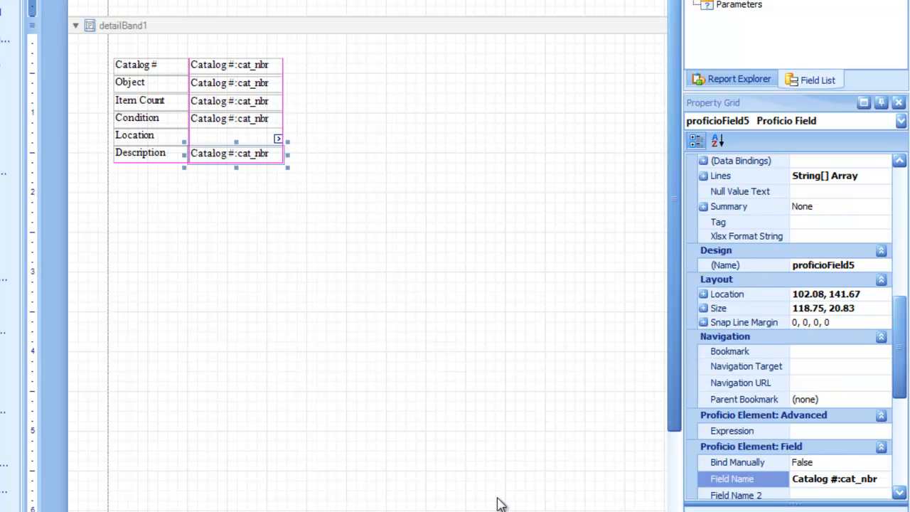
- Paste a last copy of the Proficio Field and align it beside the Description label
right_click(490, 412)
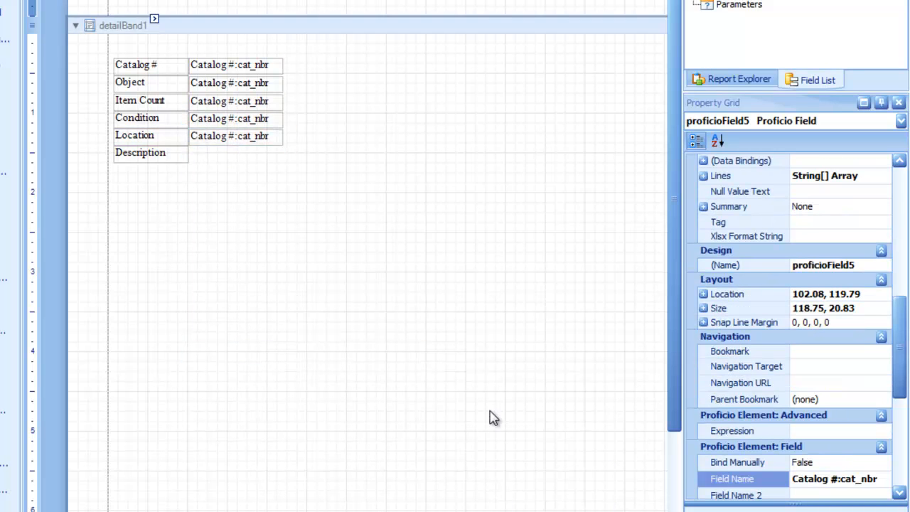
left_click(502, 444)
key("ctrl+Left")
key("ctrl+Up")
key("ctrl+Down")
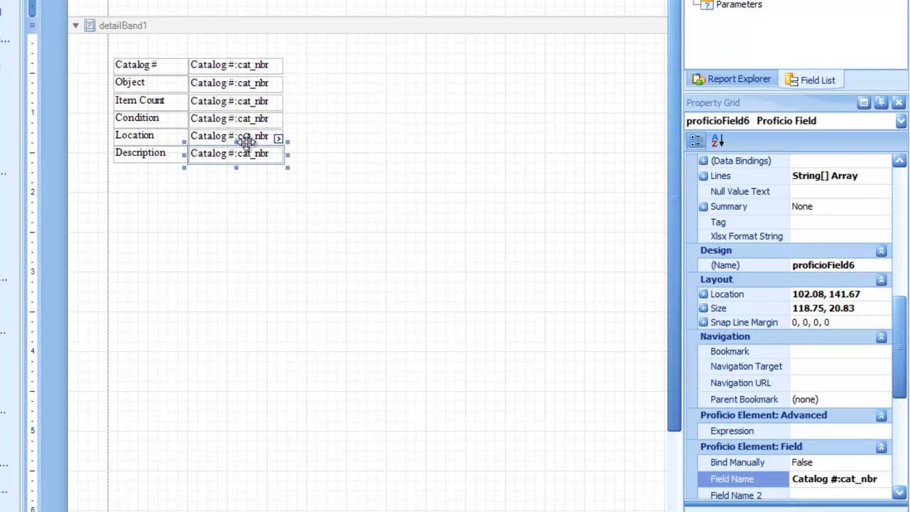
- Change the field name of the Proficio Field beside the Object label to Object:cat_nam
left_click(244, 85)
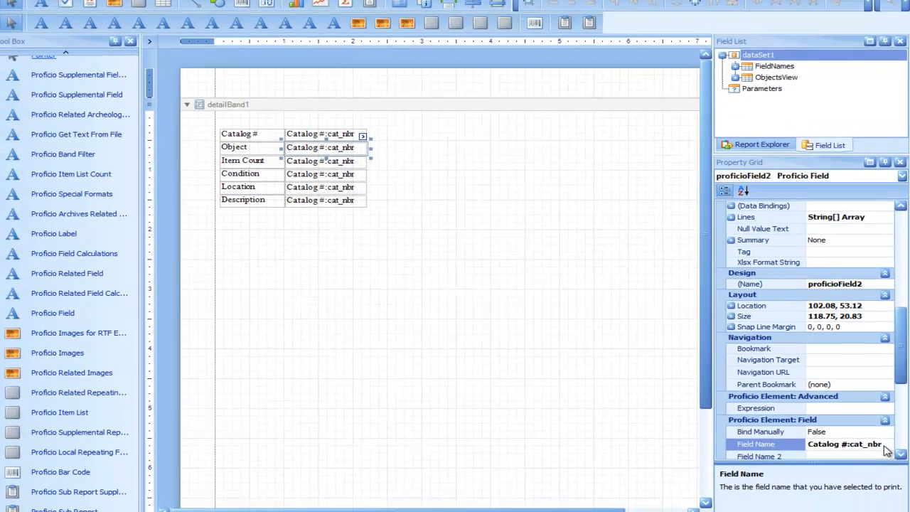
left_click(885, 478)
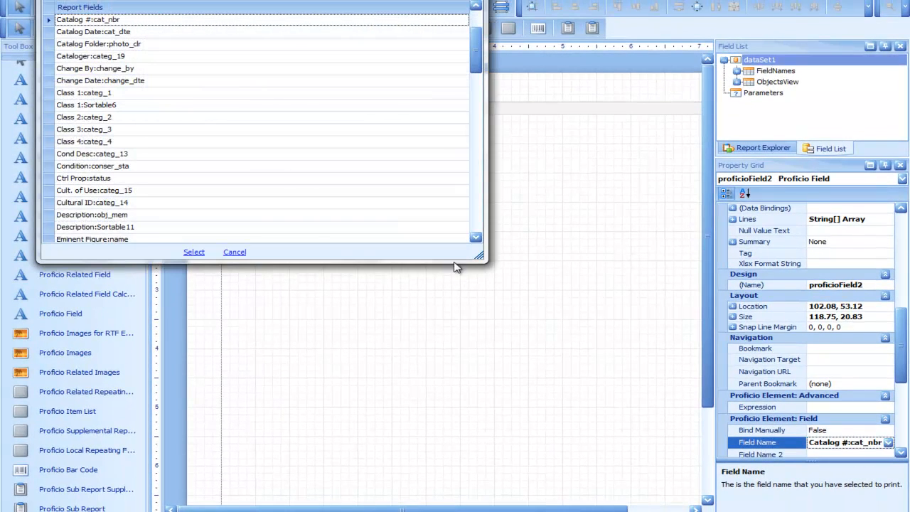
left_click(477, 219)
left_click(476, 219)
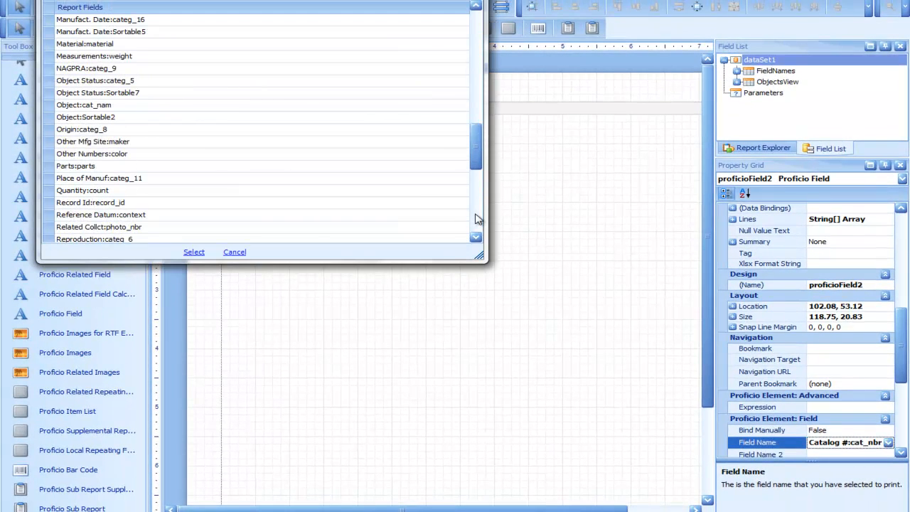
left_click(74, 108)
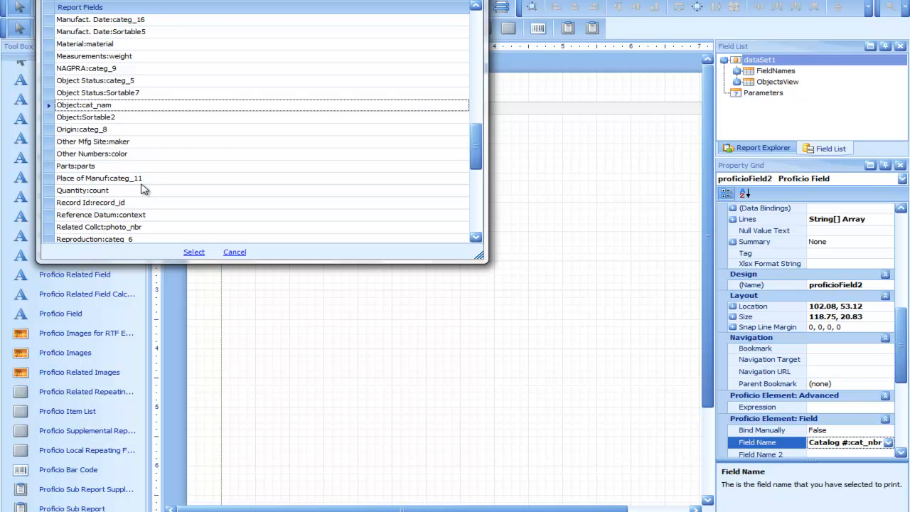
left_click(192, 251)
- Change the field name of the Proficio Field beside the Item Count label to Item Count:obj_cnt
left_click(299, 165)
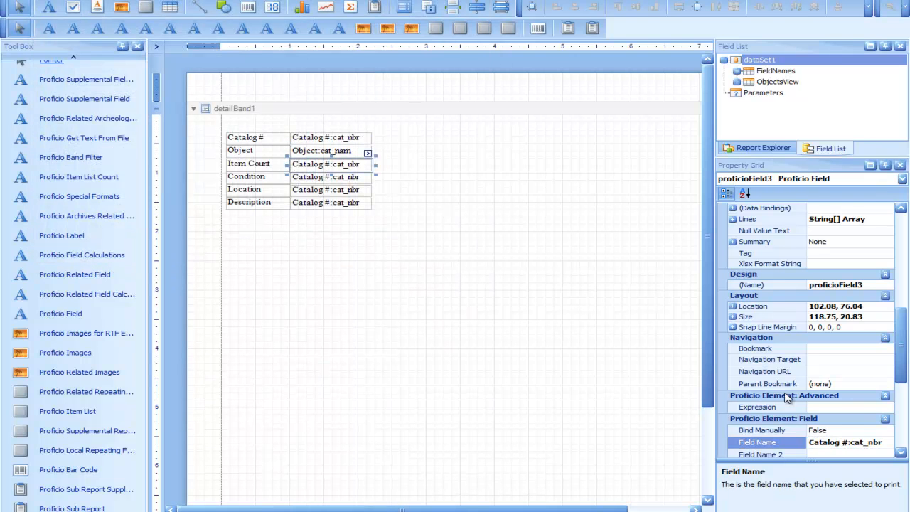
left_click(888, 442)
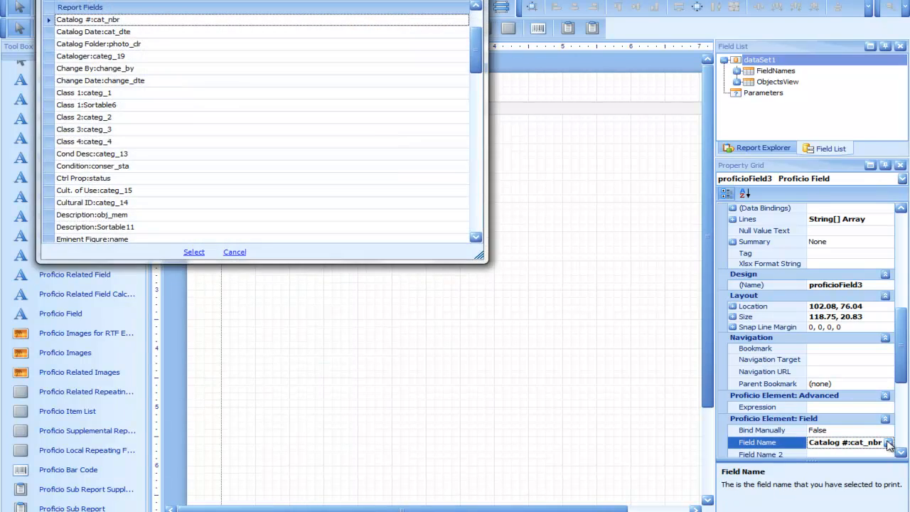
left_click(477, 226)
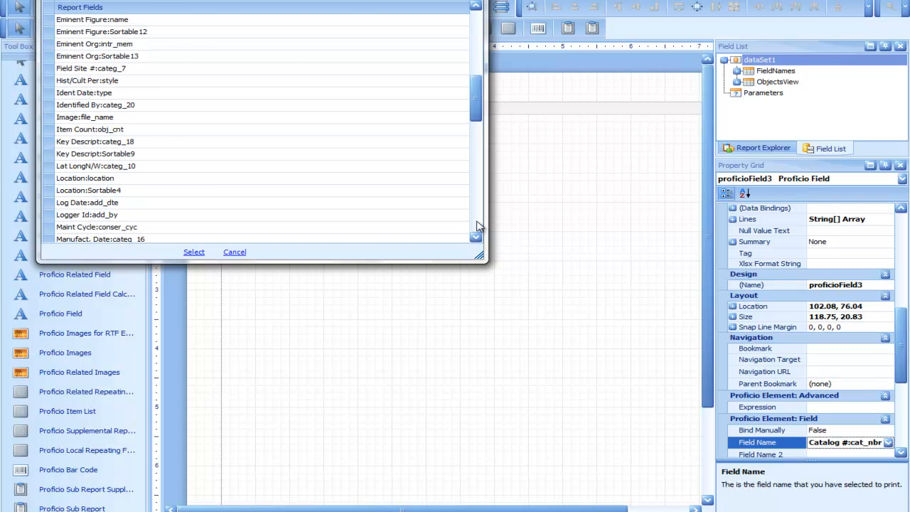
left_click(92, 130)
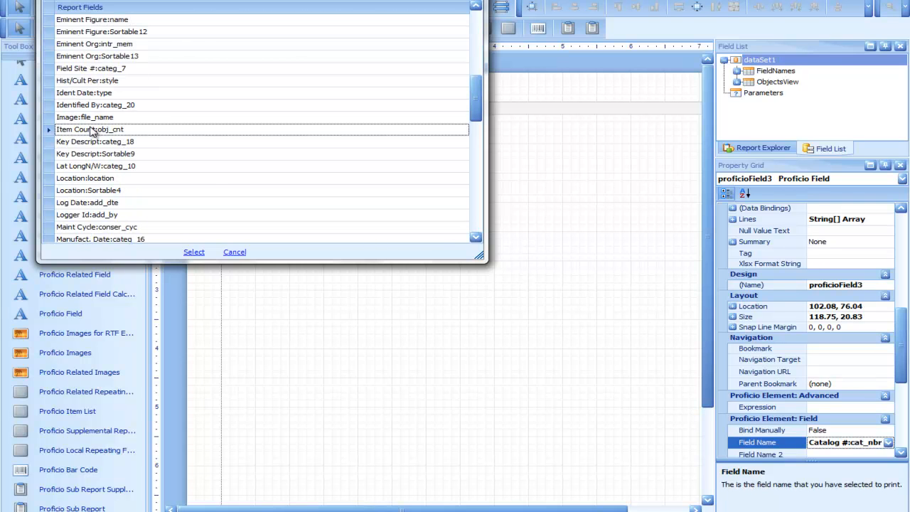
left_click(194, 251)
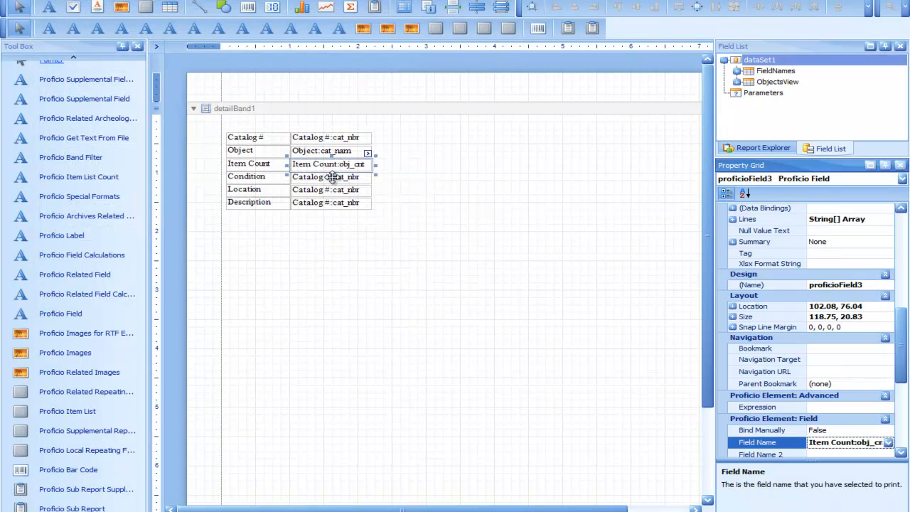
- Change the field name of the Proficio Field beside the Condition label to Condition:conser_sta
left_click(333, 177)
left_click(888, 442)
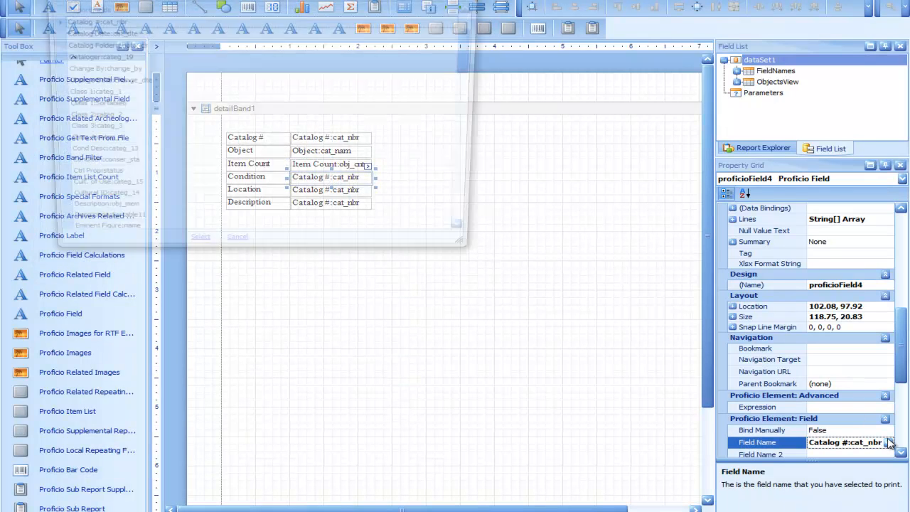
left_click(136, 168)
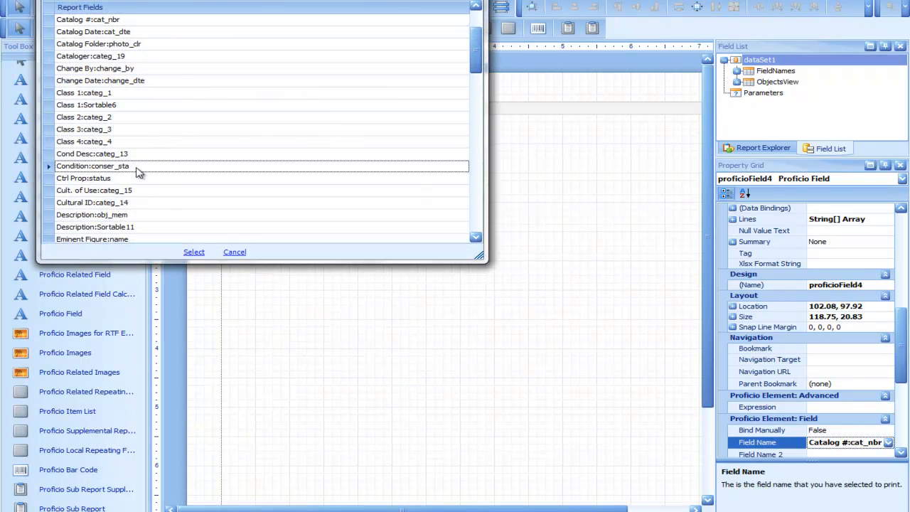
left_click(194, 251)
- Change the field name of the Proficio Field beside the Location label to Location:location
left_click(335, 190)
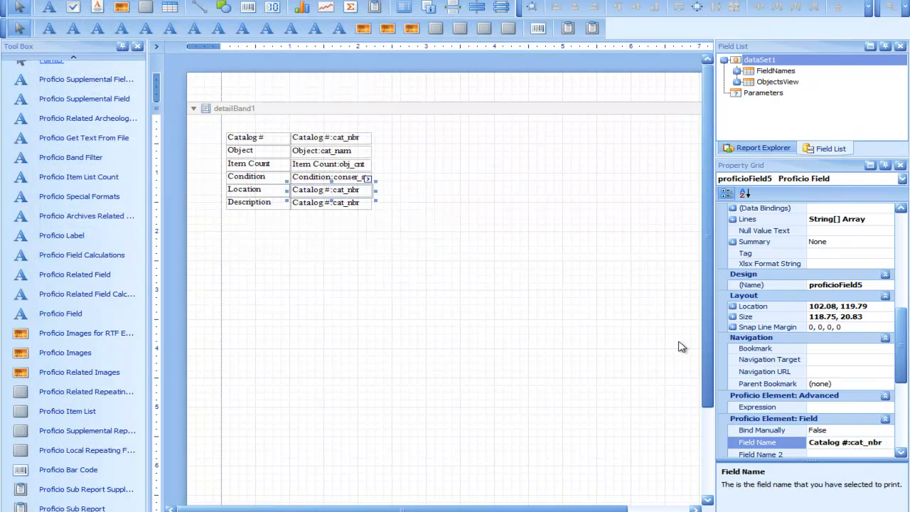
left_click(892, 445)
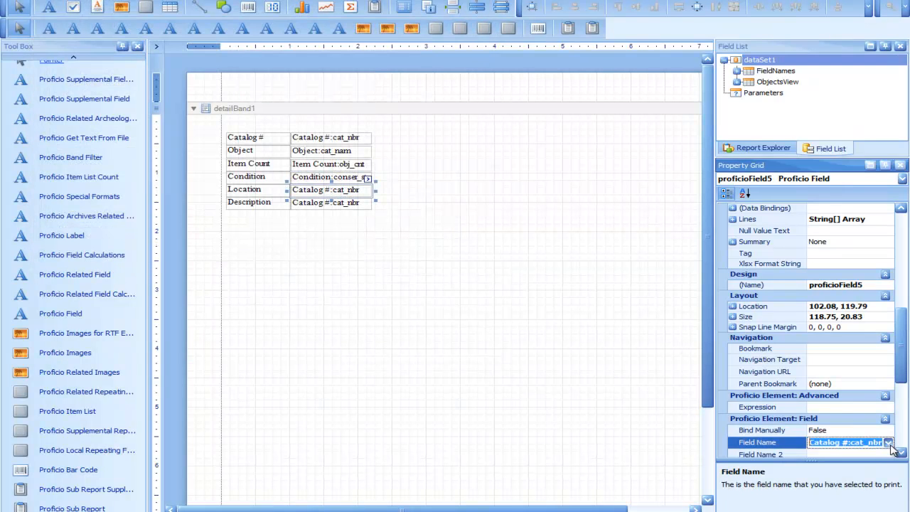
left_click(889, 442)
left_click(479, 227)
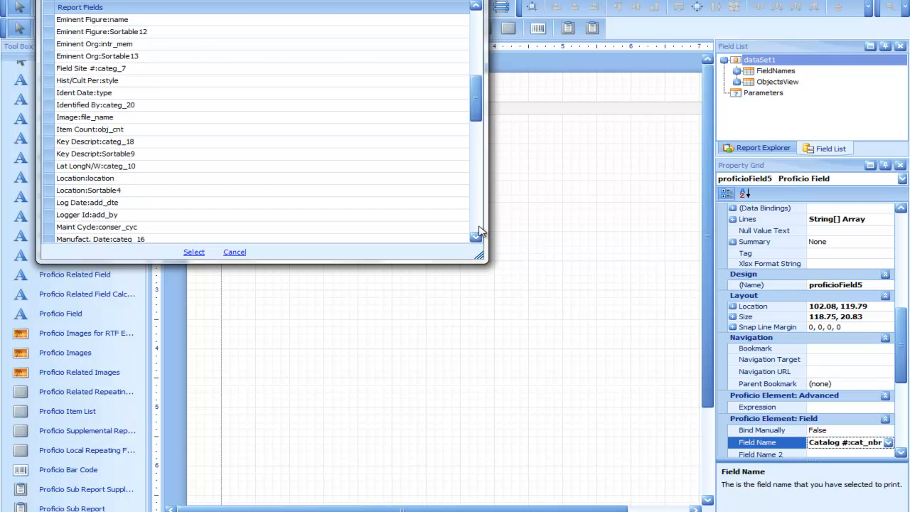
left_click(101, 179)
left_click(190, 253)
- Change the field name of the Proficio Field beside the Description label to Description:obj_mem
left_click(290, 202)
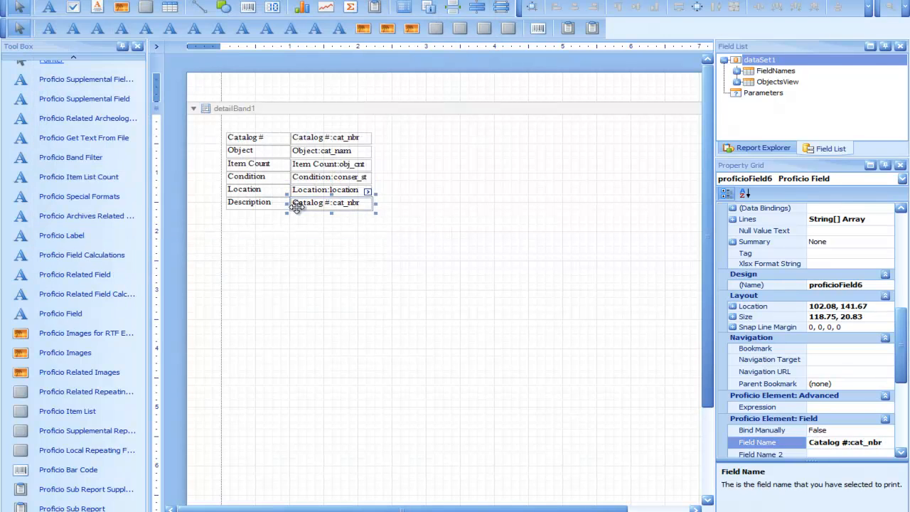
left_click(889, 443)
left_click(128, 216)
left_click(190, 253)
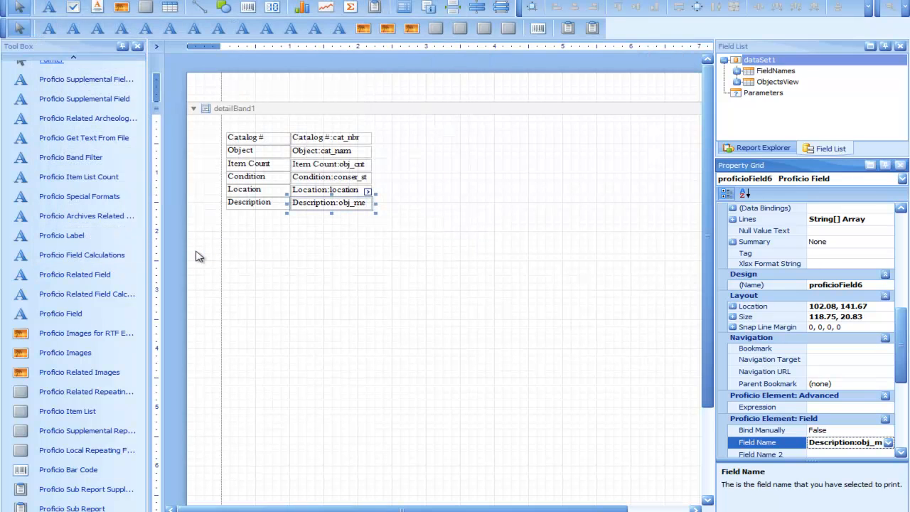
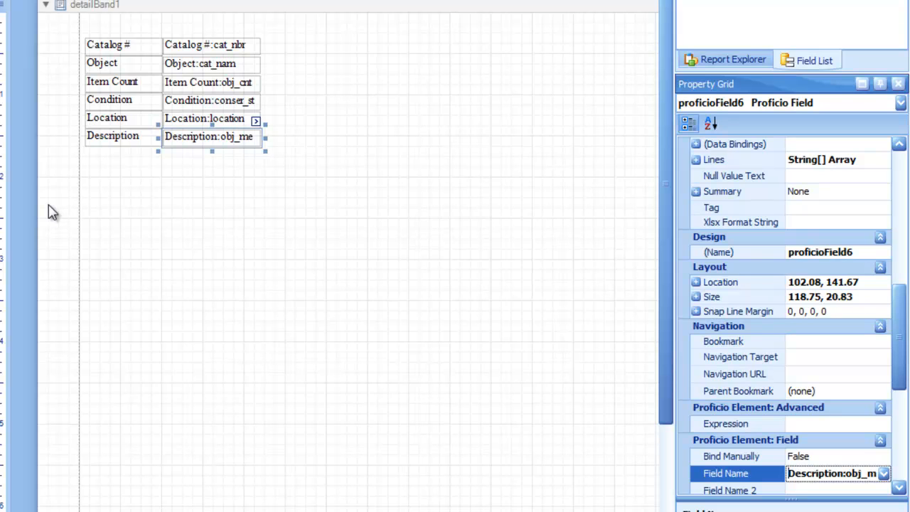
- Narrow the Item Count:obj_cnt field from its outer edge to a width of about 87.5 hundredths of an inch
left_click(201, 84)
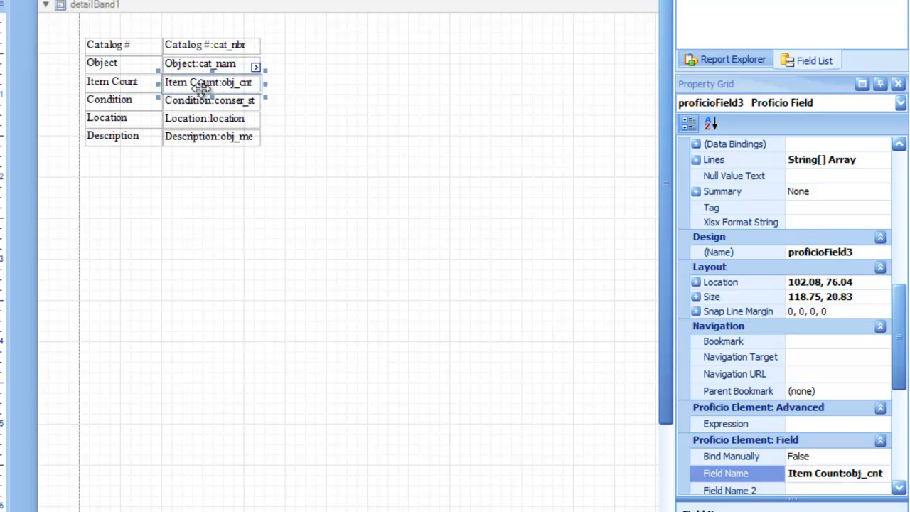
left_click_drag(263, 84, 238, 87)
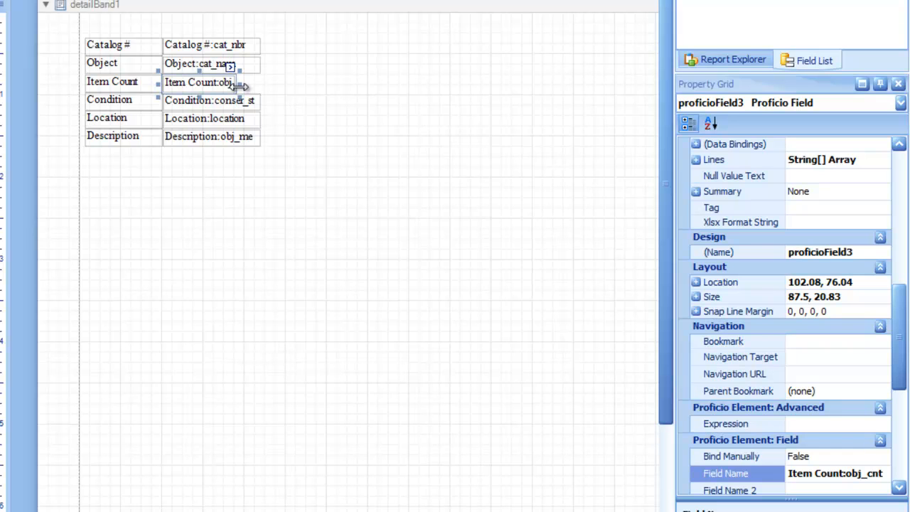
- Set the width of the Item Count:obj_cnt field to exactly 50 in its size properties
left_click(696, 297)
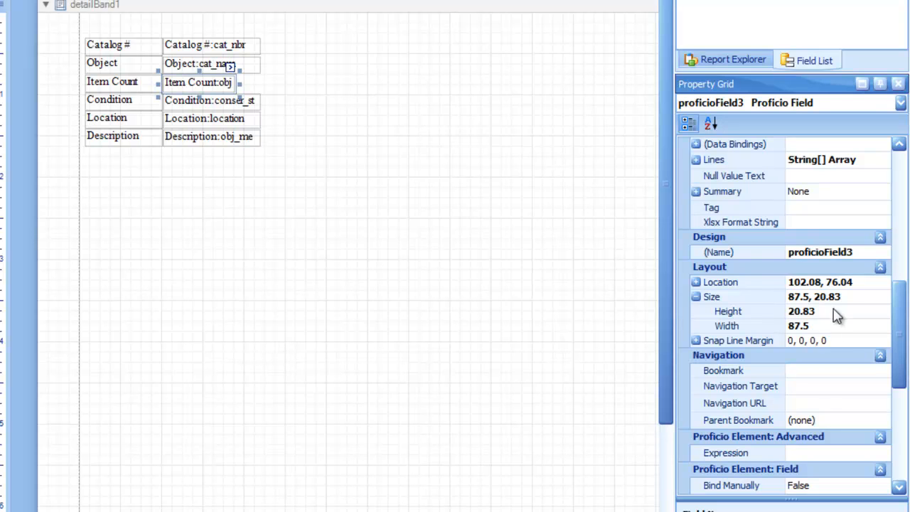
left_click(820, 326)
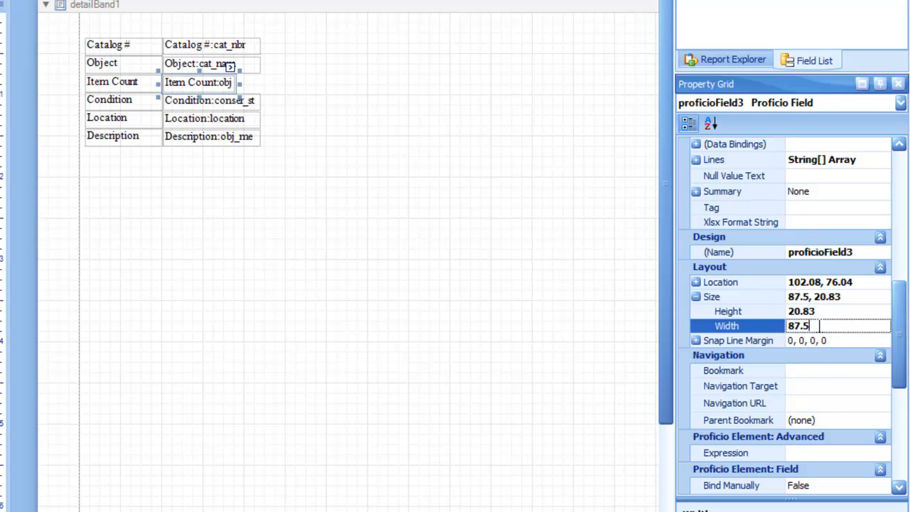
key("BackSpace")
key("BackSpace")
key("BackSpace")
key("BackSpace")
type("50")
key("Return")
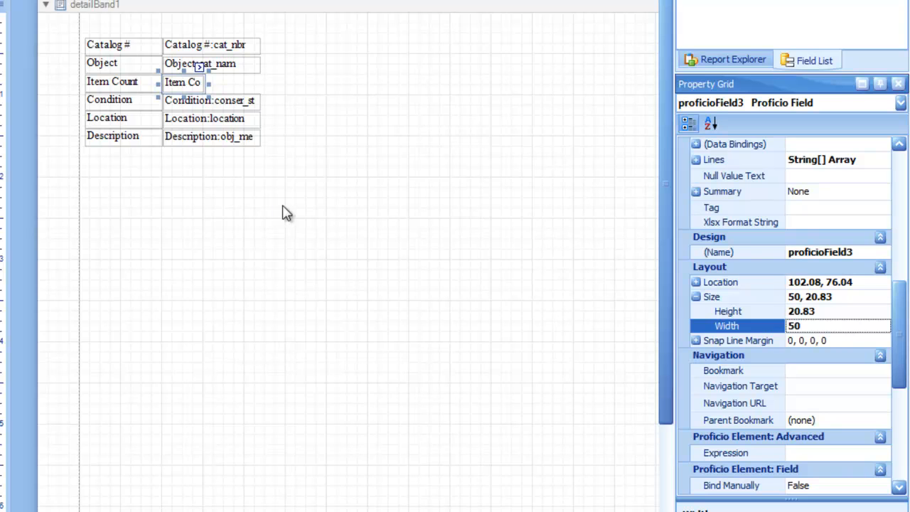
- Narrow the Condition field to a width of about 79 and widen the Catalog # field to 300
left_click(217, 99)
left_click_drag(260, 102, 231, 105)
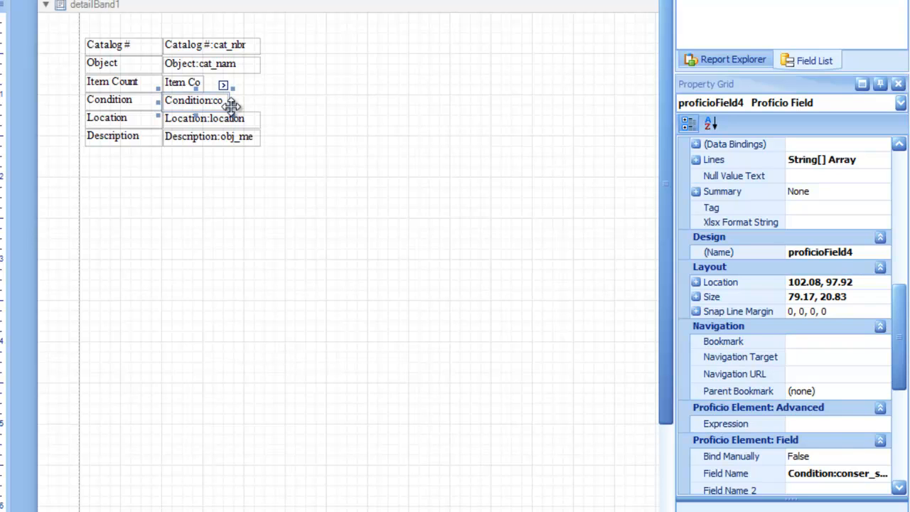
left_click(201, 43)
left_click_drag(257, 47, 413, 47)
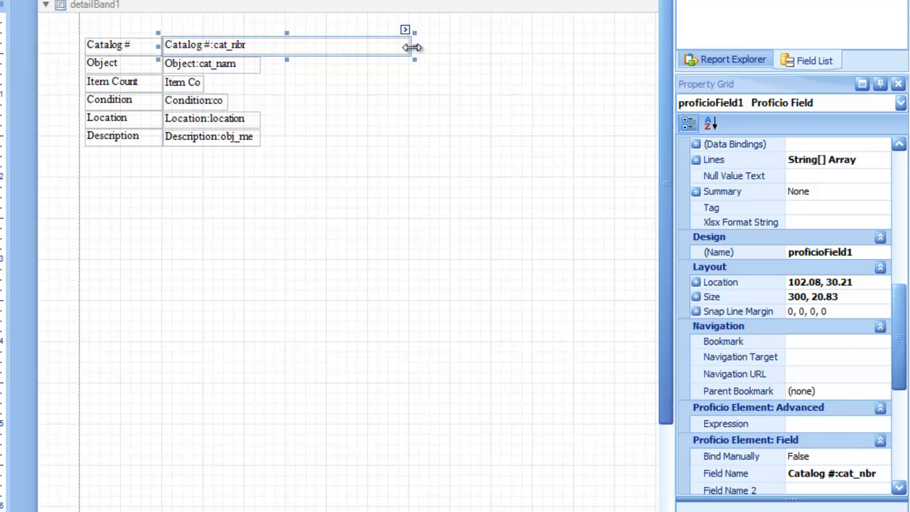
- Widen the Location and Description data fields to 300, matching the outer edge of the Catalog # field
left_click(206, 122)
key("ctrl+shift+Right")
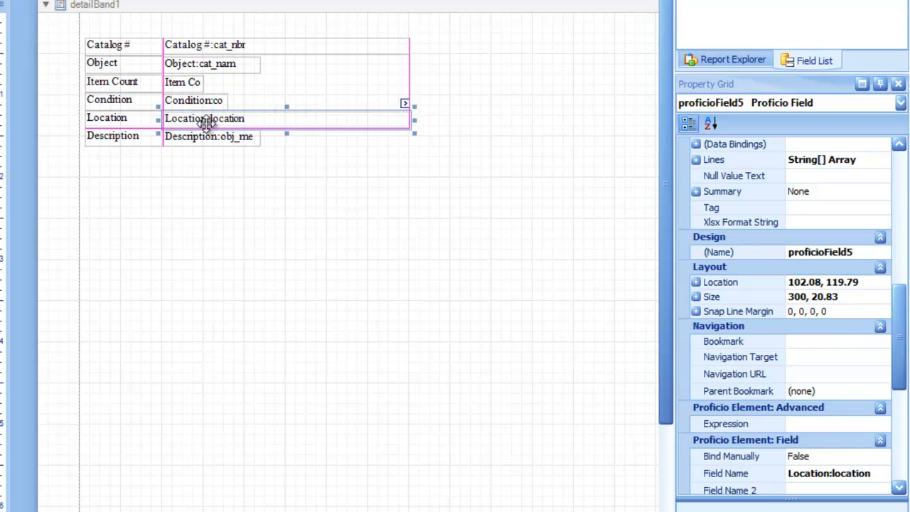
left_click(215, 141)
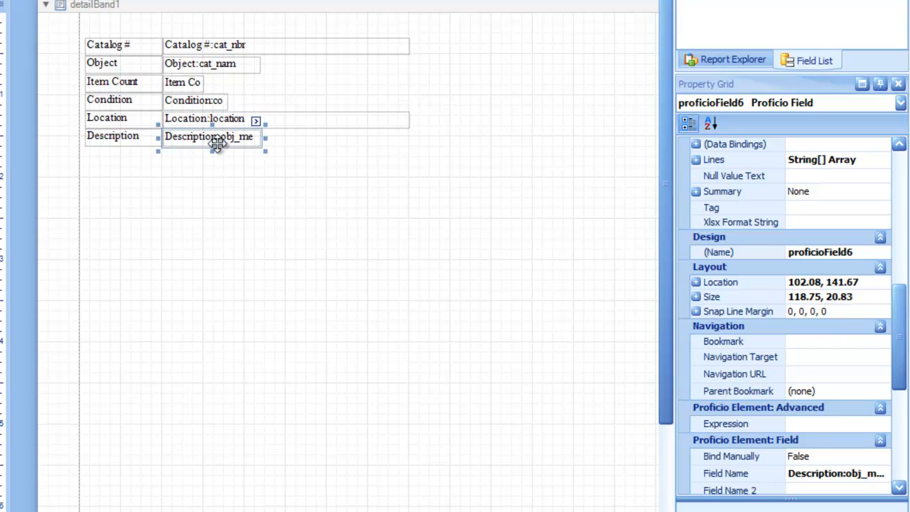
key("ctrl+shift+Right")
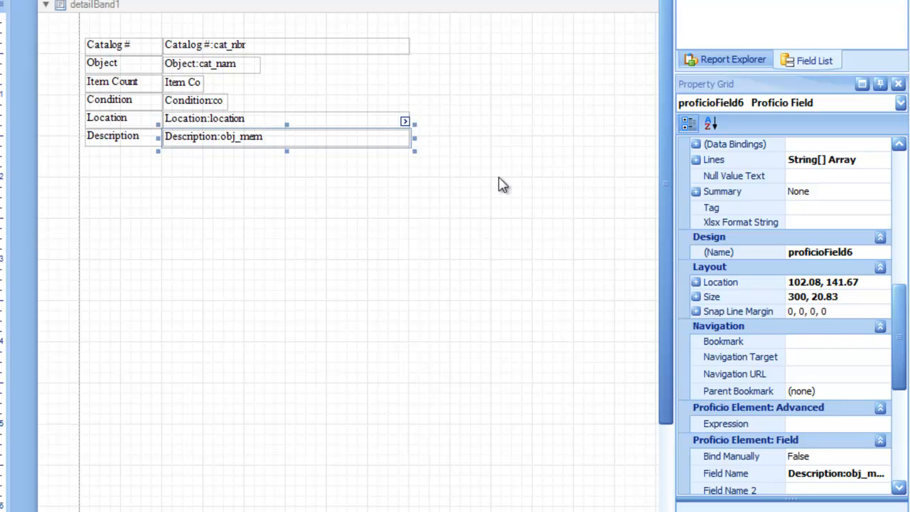
- Check the Can Grow setting of the Description data field and save the report
left_click(902, 200)
left_click(865, 350)
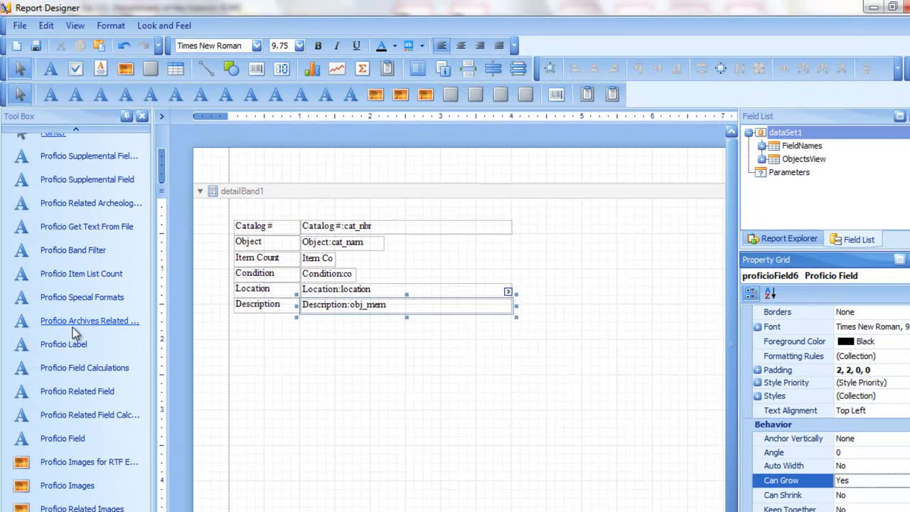
left_click(33, 50)
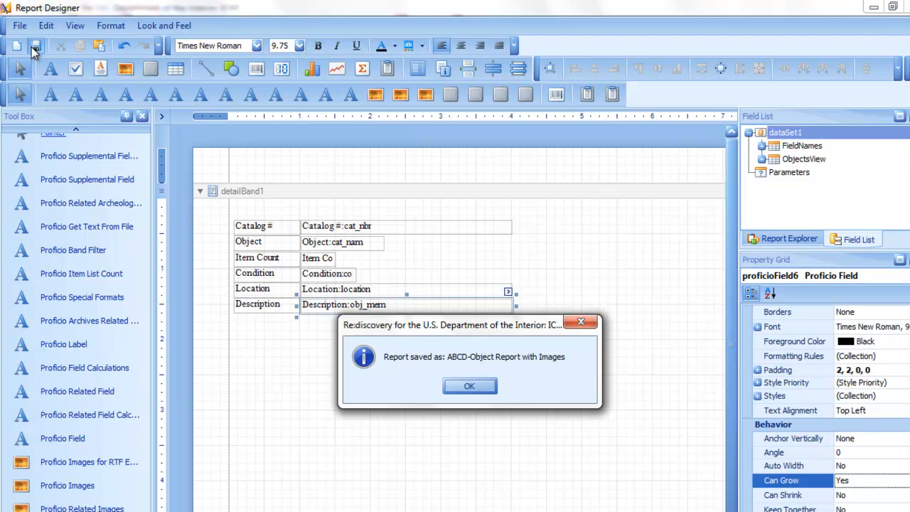
left_click(468, 387)
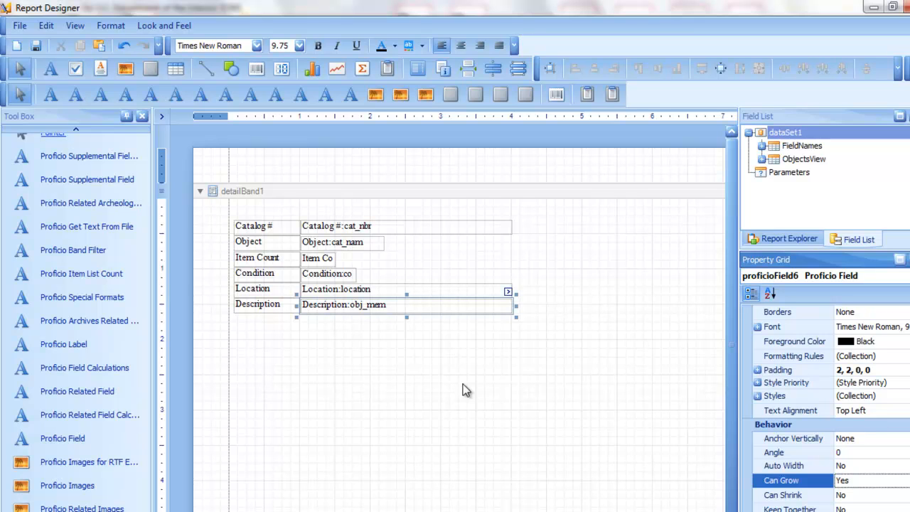
- Copy the Description label and place the duplicate in the Item Count row, beyond the Item Count field
left_click(254, 311)
right_click(254, 312)
left_click(278, 392)
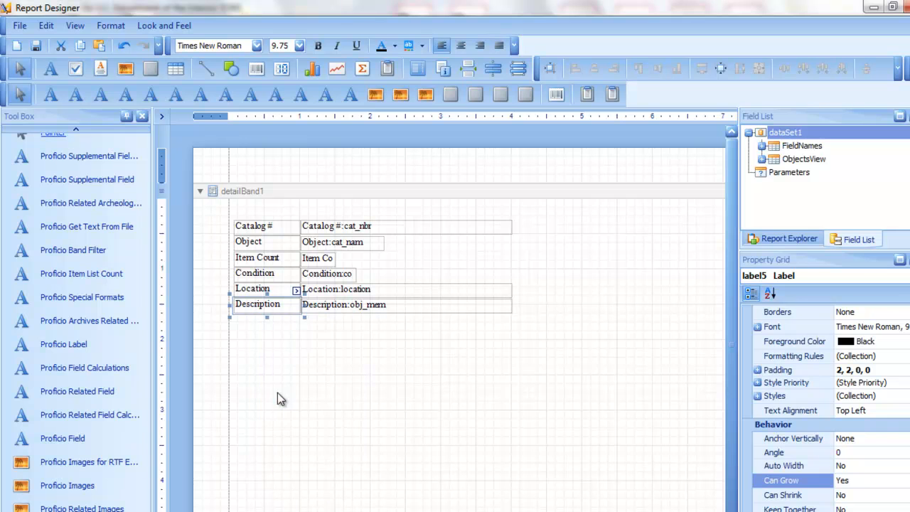
right_click(431, 248)
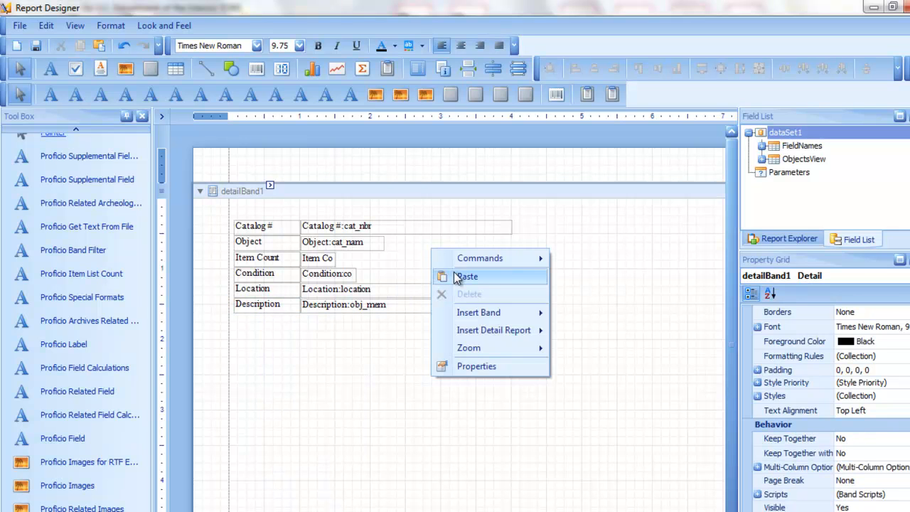
left_click(441, 277)
left_click_drag(484, 478, 416, 256)
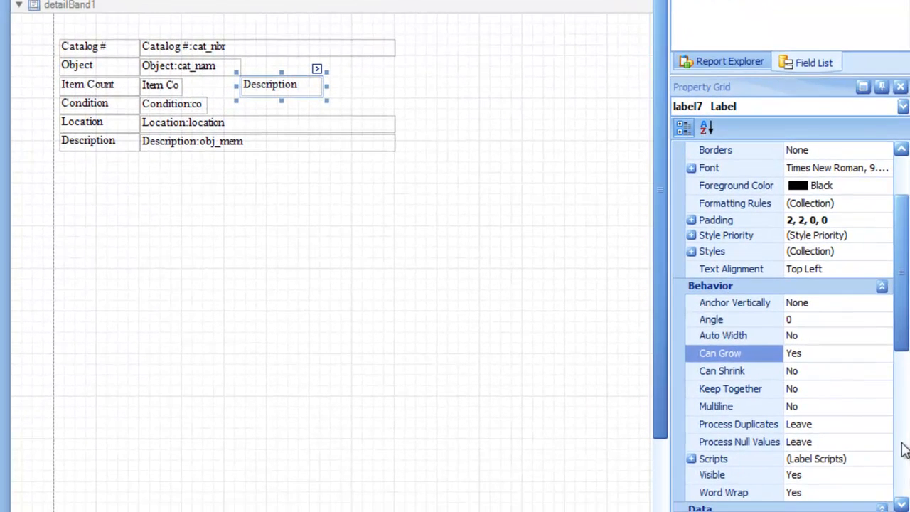
- Change the text of the duplicated label in the Item Count row to Value
left_click(902, 446)
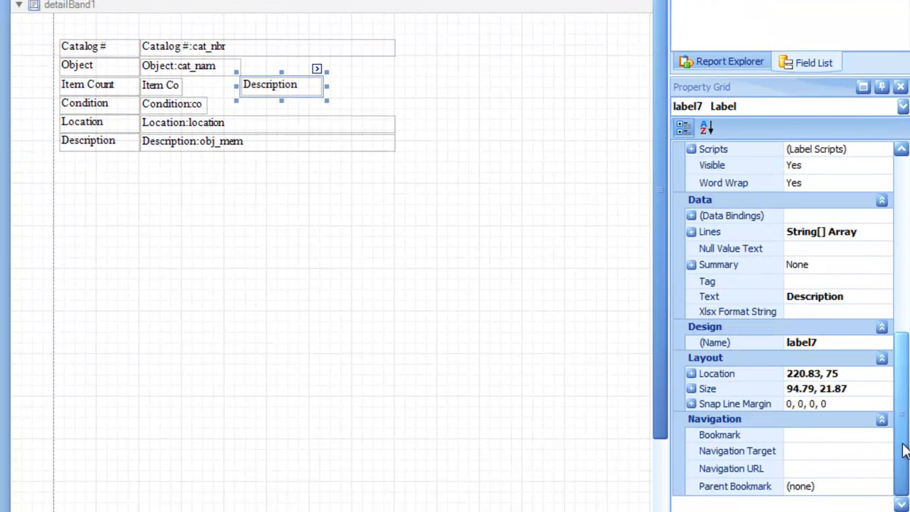
left_click(851, 298)
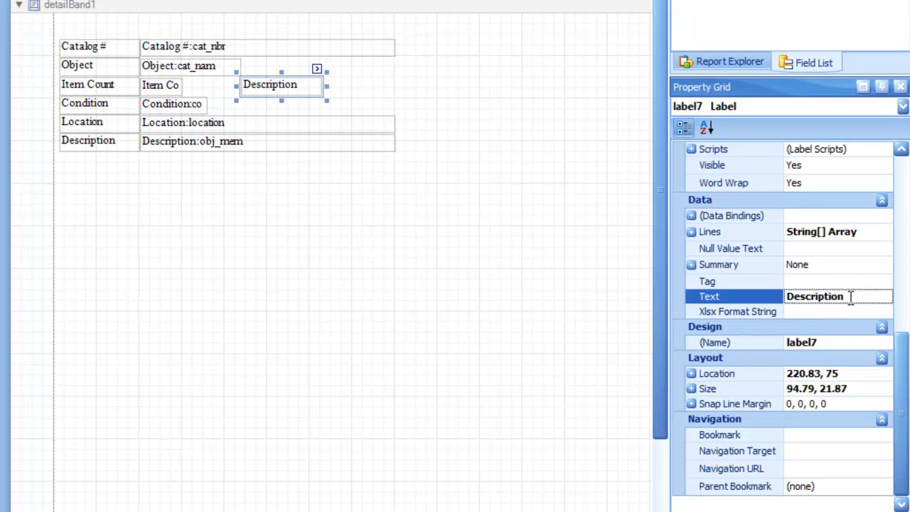
left_click_drag(850, 297, 777, 292)
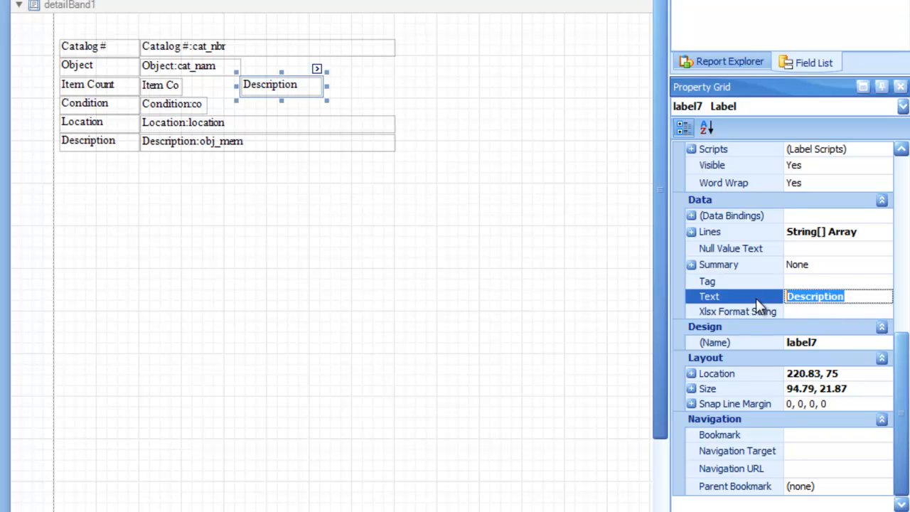
type("Value")
key("Return")
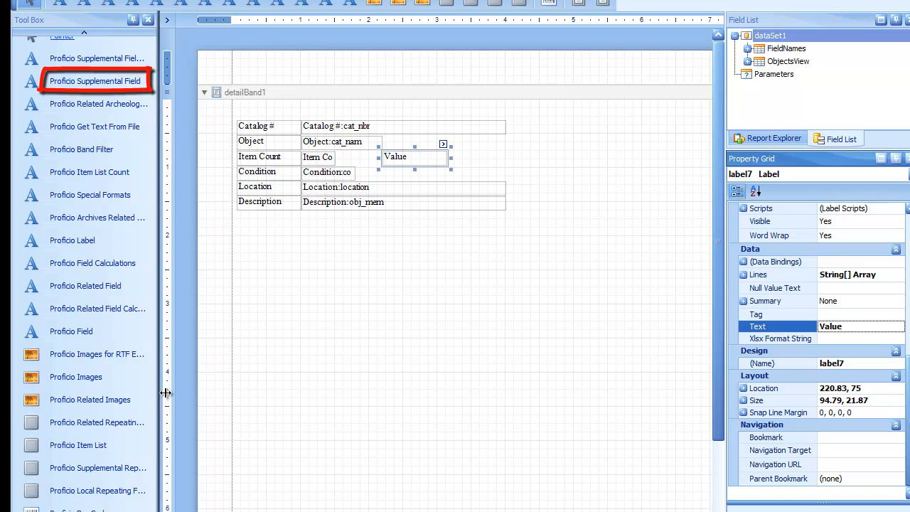
- Draw a Proficio Supplemental Field about 147 by 22 beside the Value label and nudge it flush against the label
left_click_drag(165, 392, 178, 393)
left_click(94, 83)
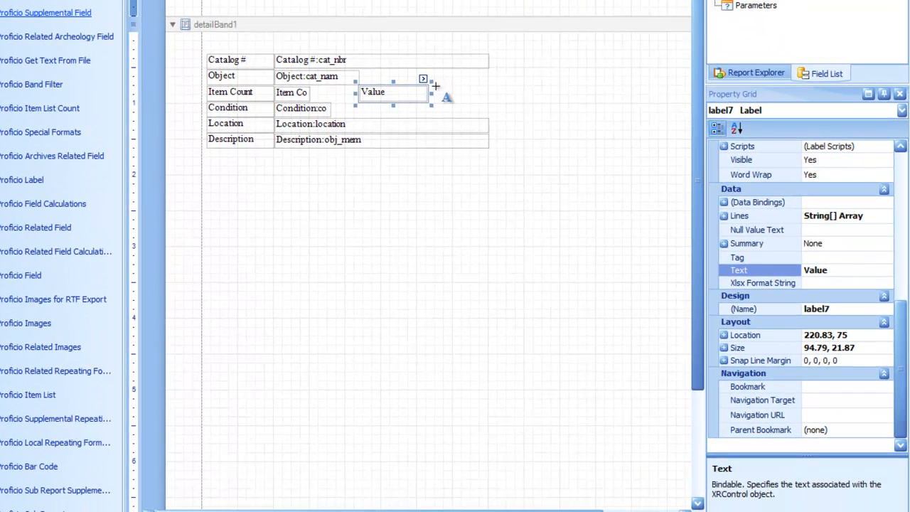
left_click_drag(436, 87, 542, 102)
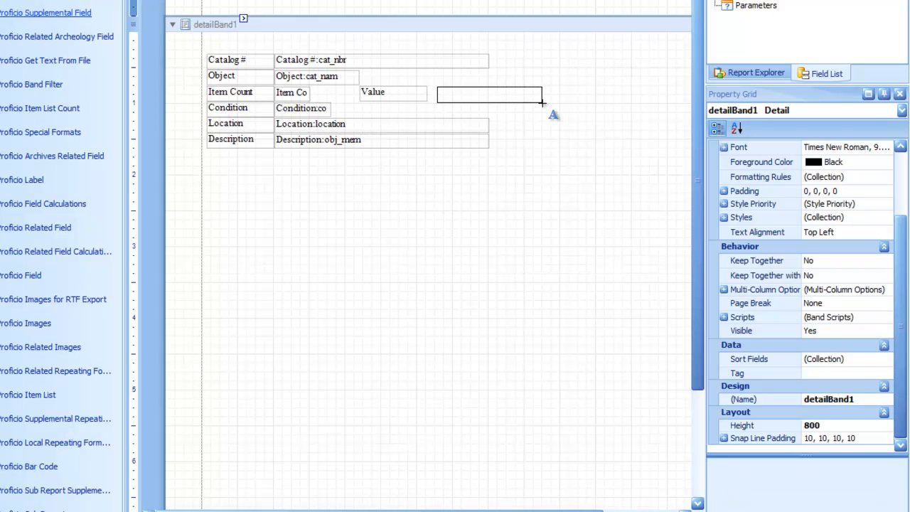
left_click_drag(542, 103, 543, 104)
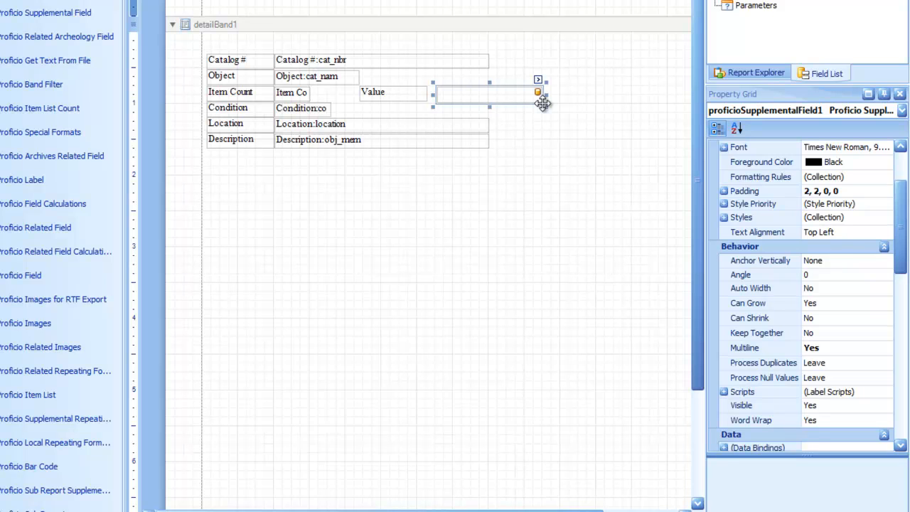
left_click_drag(542, 104, 542, 102)
key("ctrl+Left")
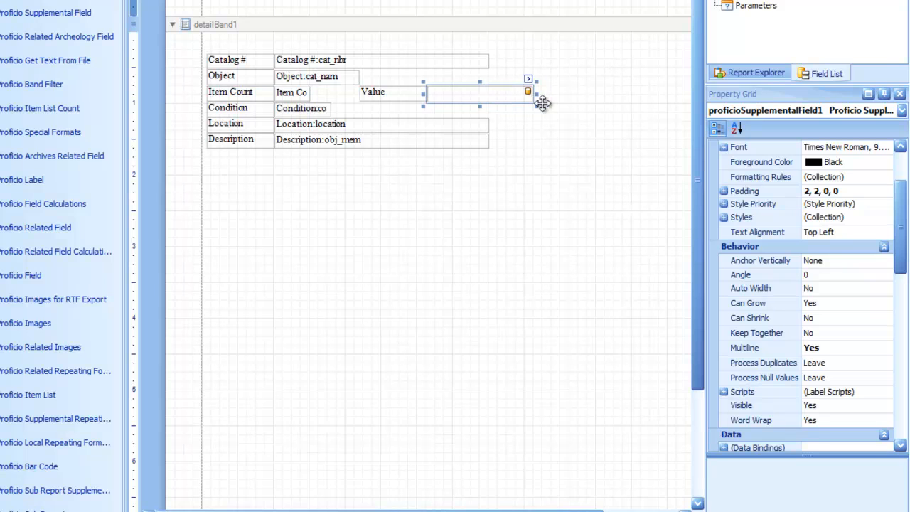
key("ctrl+Right")
key("ctrl+Left")
key("shift+Up")
- Set the supplemental type name of the new supplemental field to APPRAISALS
left_click(900, 393)
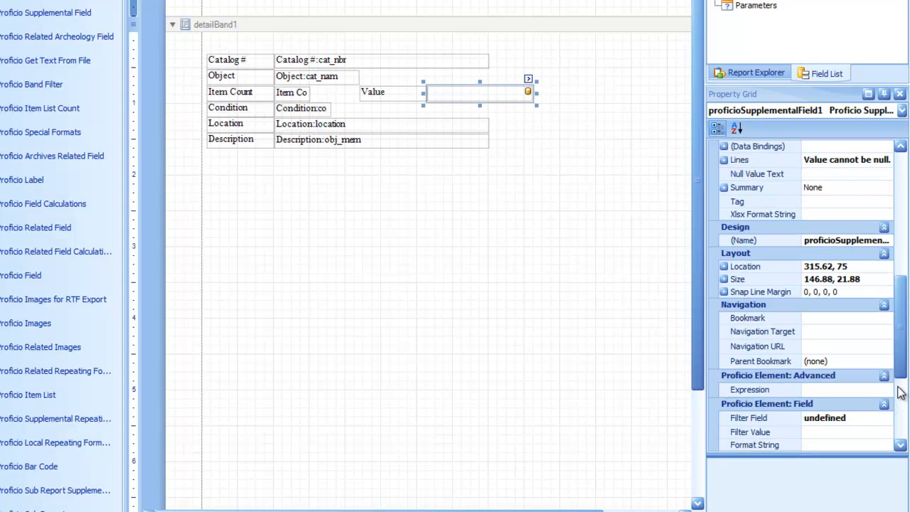
left_click(899, 393)
left_click_drag(704, 356, 661, 360)
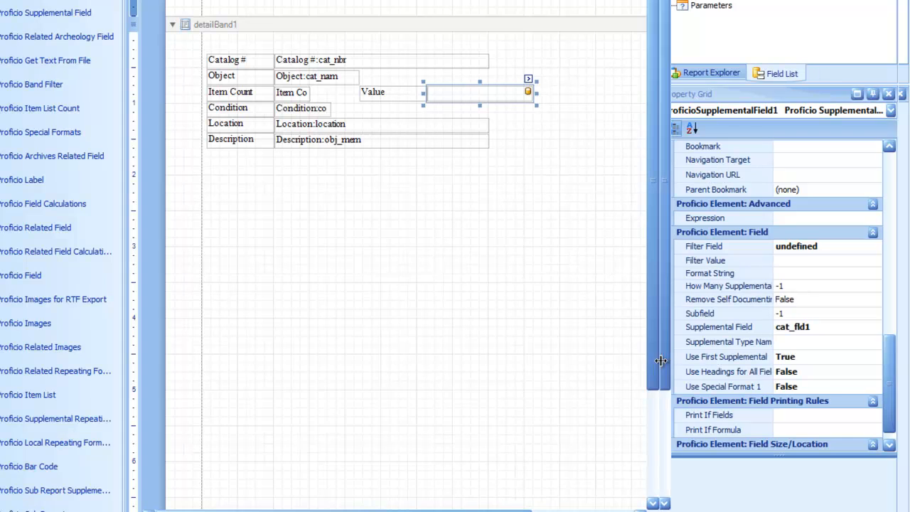
left_click(846, 342)
left_click(887, 343)
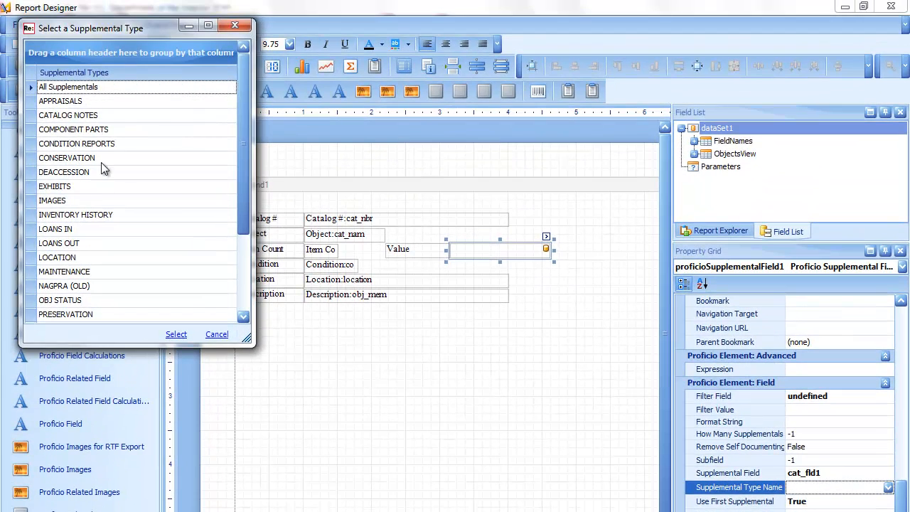
left_click(74, 106)
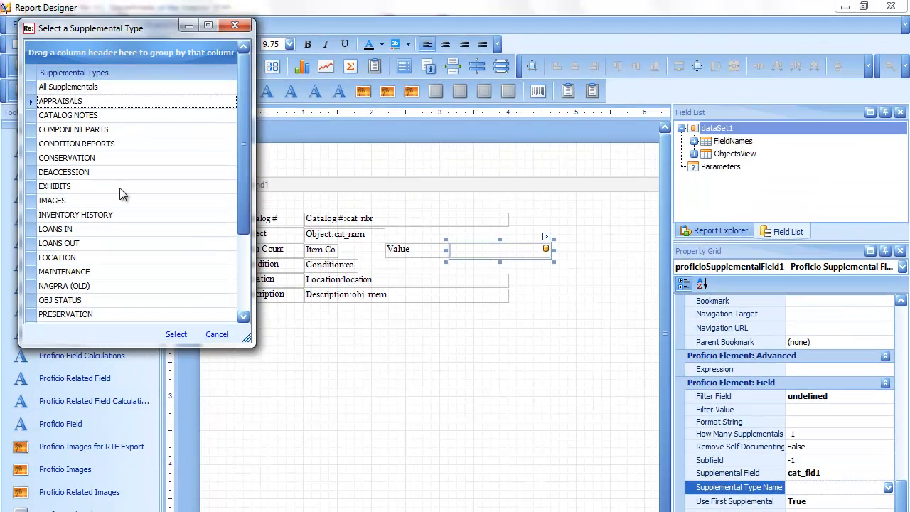
left_click(175, 334)
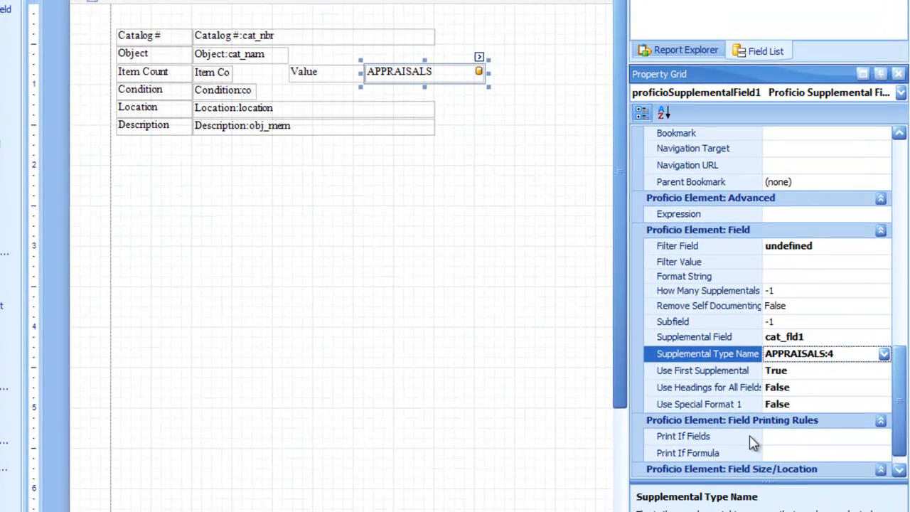
- Set the supplemental field property of the APPRAISALS field to num_fld1
left_click(879, 340)
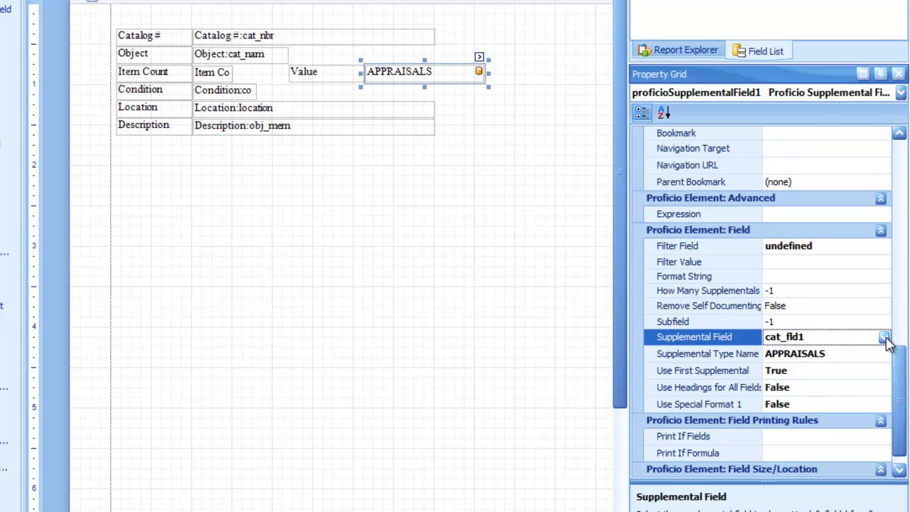
left_click(884, 337)
scroll(885, 416, "down", 2)
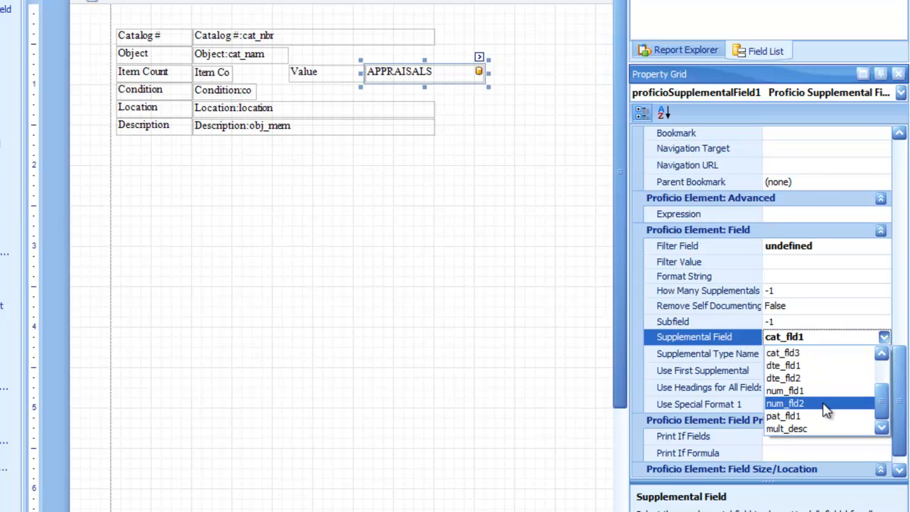
left_click(818, 396)
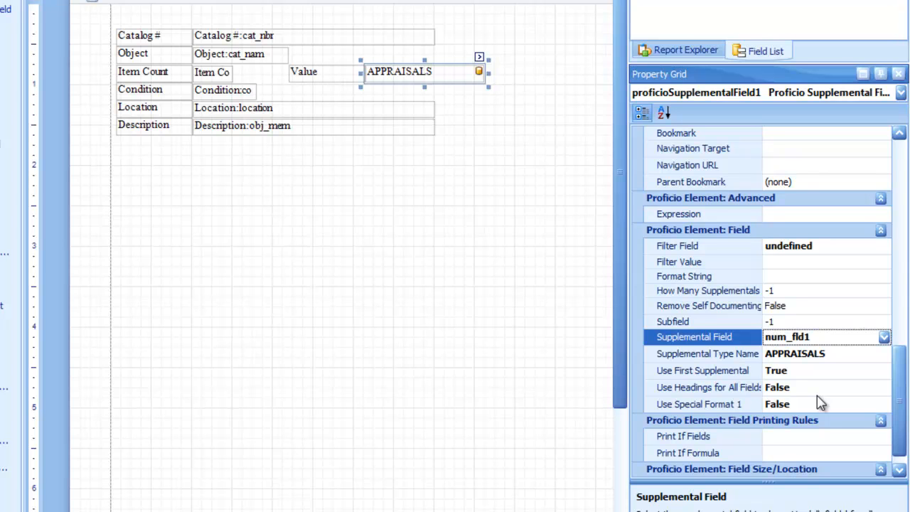
- Limit the APPRAISALS field to 1 supplemental entry and set its format string to c2
left_click(795, 290)
left_click_drag(794, 290, 740, 279)
type("1")
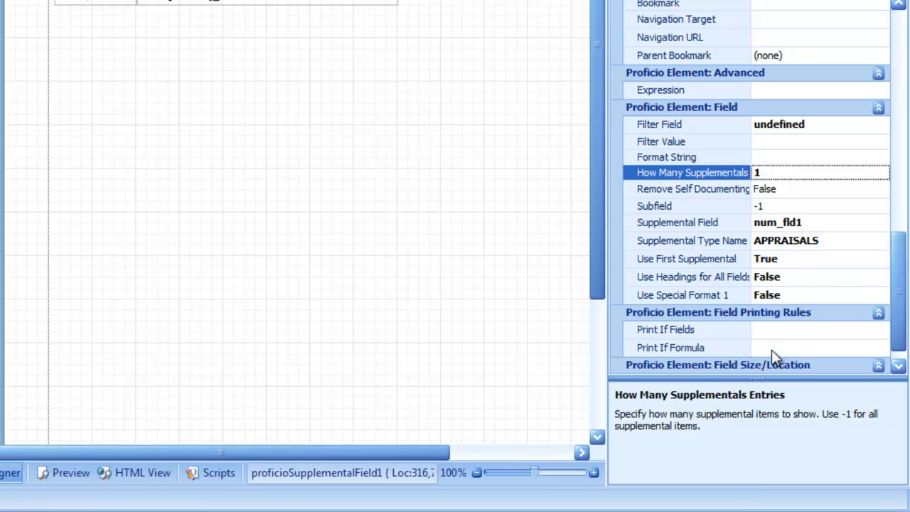
left_click(807, 157)
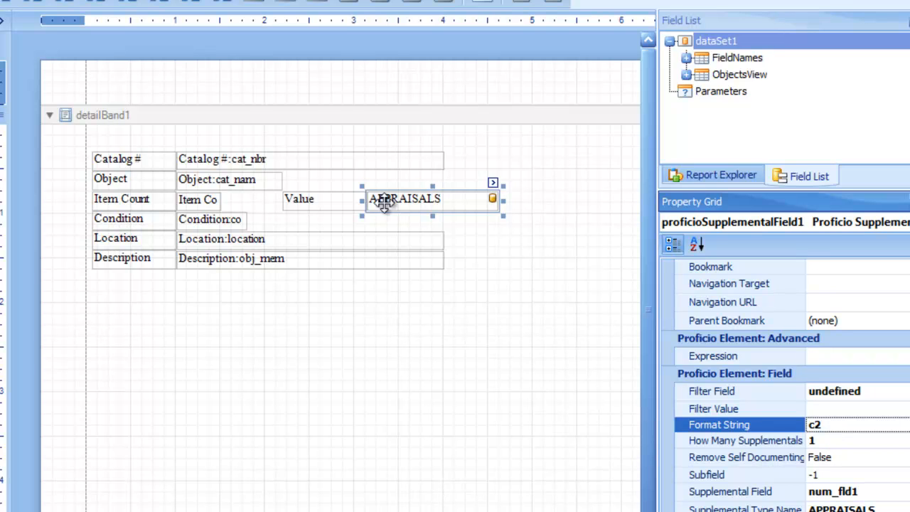
- Copy the Value label and place the duplicate directly below it in the Condition row
left_click(336, 203)
right_click(336, 203)
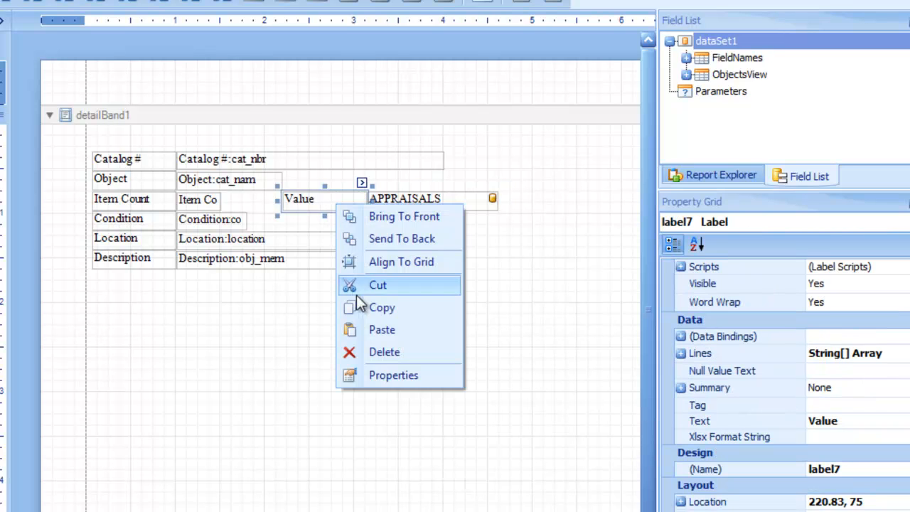
left_click(361, 308)
right_click(320, 222)
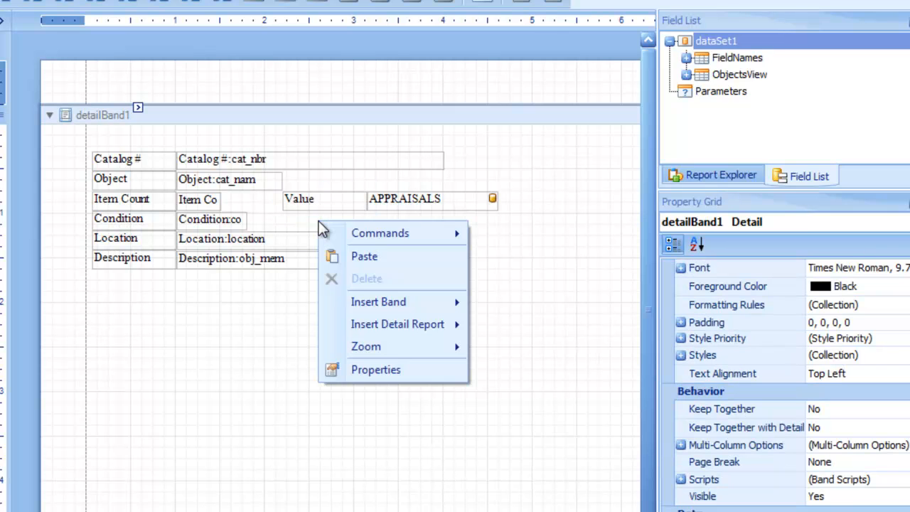
left_click(356, 262)
left_click_drag(412, 488, 313, 234)
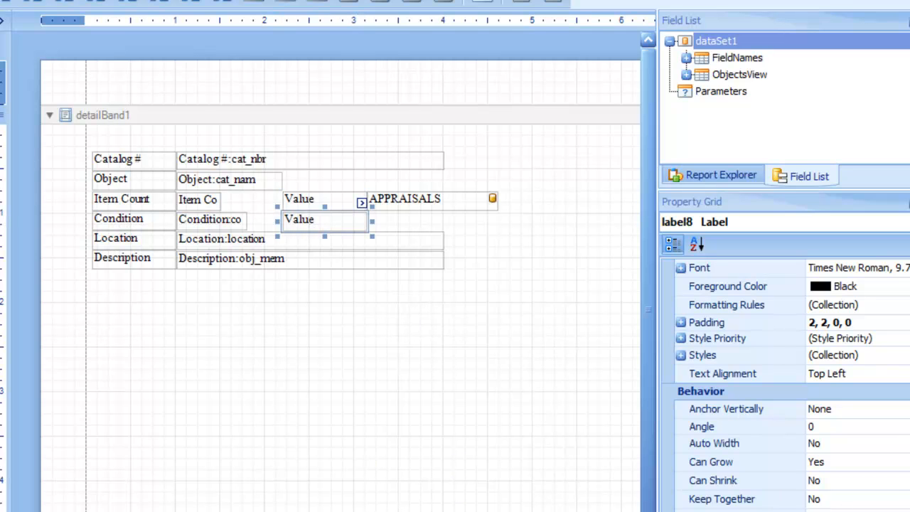
- Change the text of the duplicated Value label in the Condition row to Acq Date
scroll(782, 384, "down", 6)
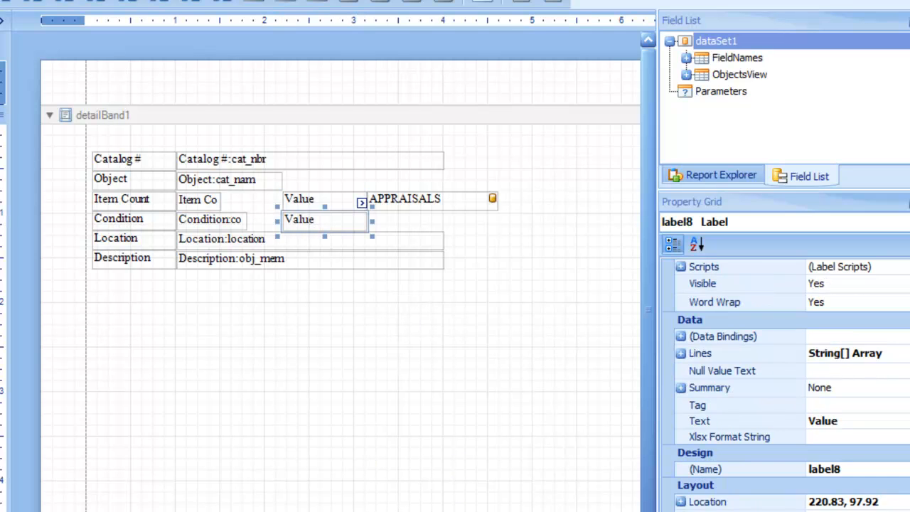
left_click(900, 421)
key("BackSpace")
key("BackSpace")
key("BackSpace")
key("BackSpace")
key("BackSpace")
type("Acq Date")
key("Return")
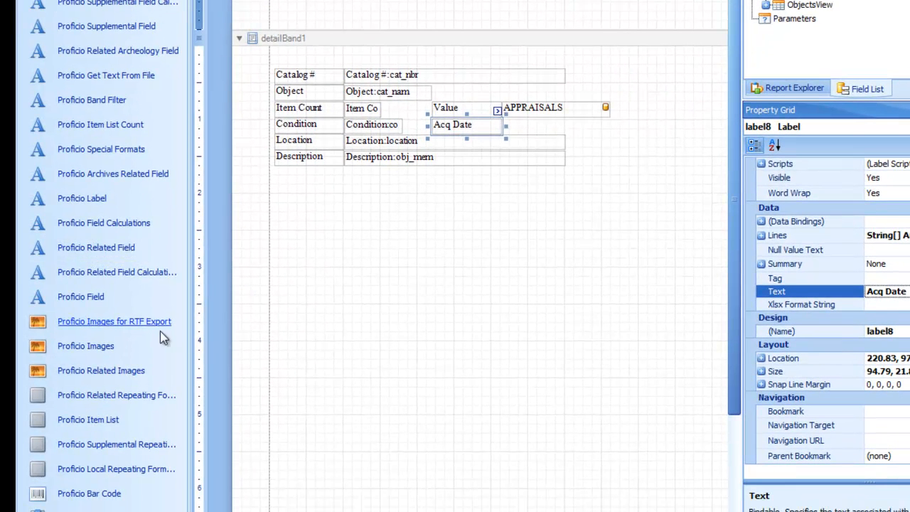
- Add a Proficio Related Field about 117 by 21 in size beside the Acq Date label, flush with the label's edge
left_click_drag(102, 249, 480, 196)
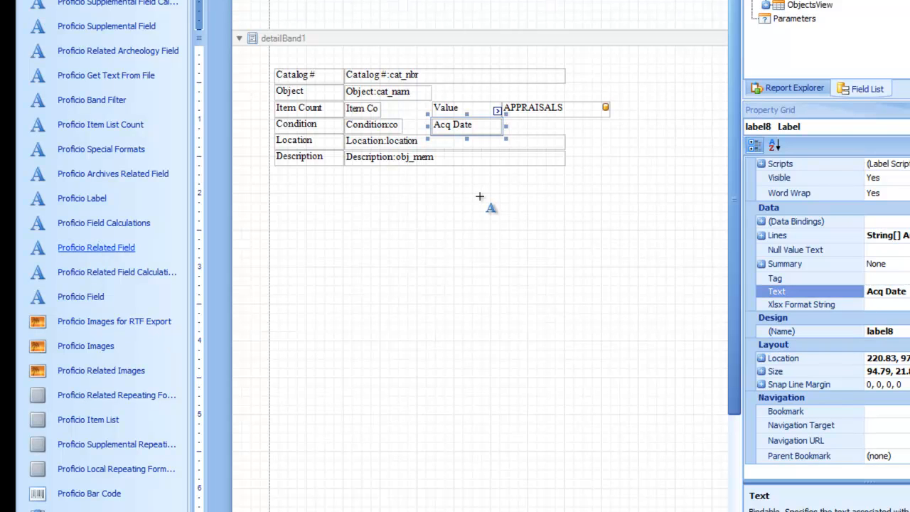
mouse_move(480, 196)
left_mouse_down()
mouse_move(500, 112)
mouse_move(604, 133)
mouse_move(595, 135)
left_mouse_up()
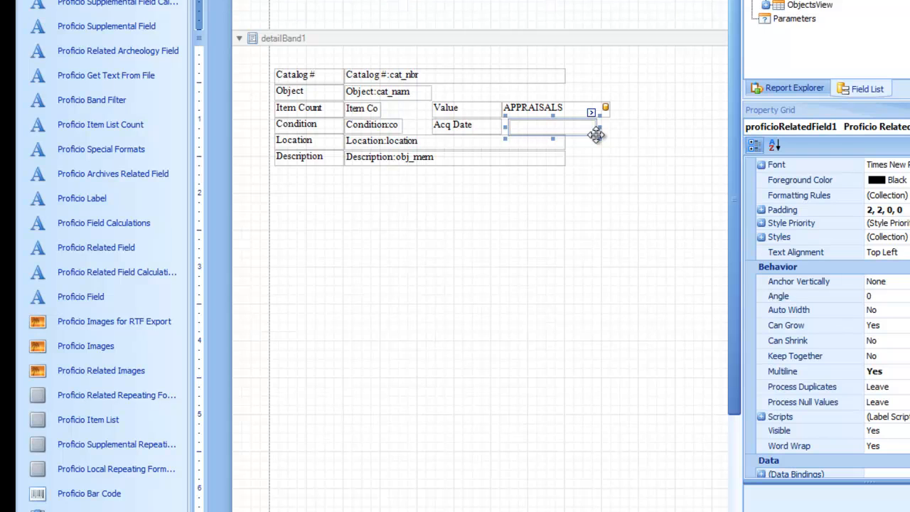
key("Left")
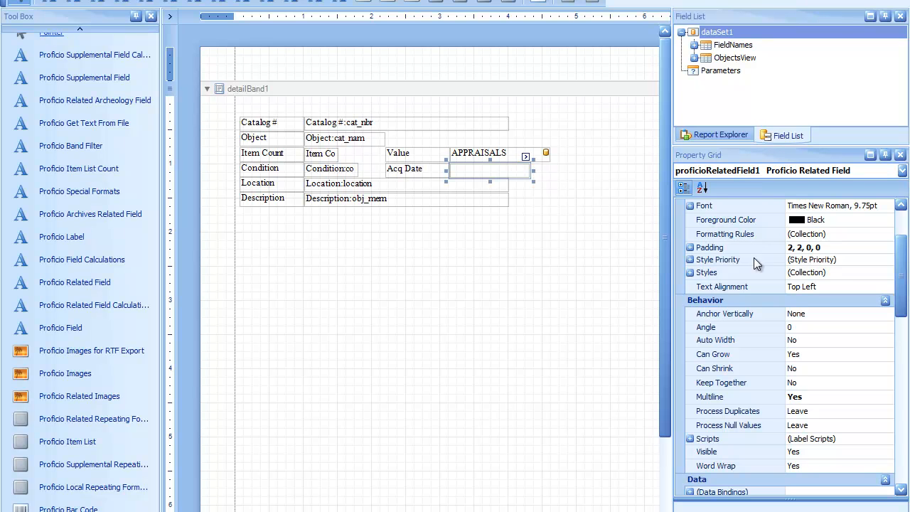
- Open the related table setup for the new related field and choose Access as its related table
left_click(902, 446)
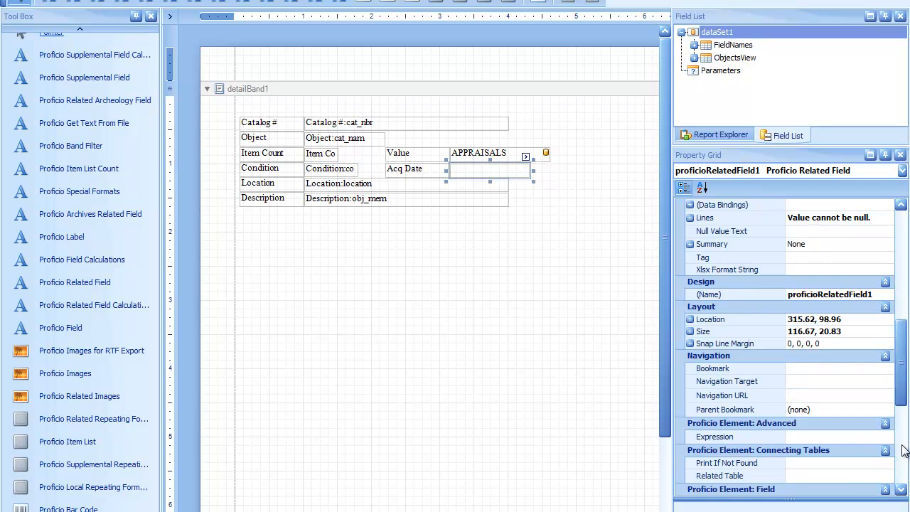
left_click(902, 446)
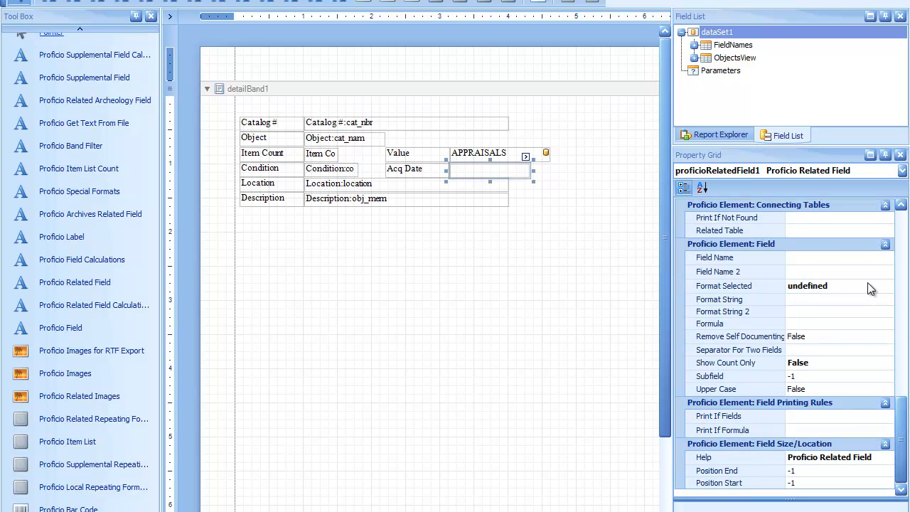
left_click(894, 231)
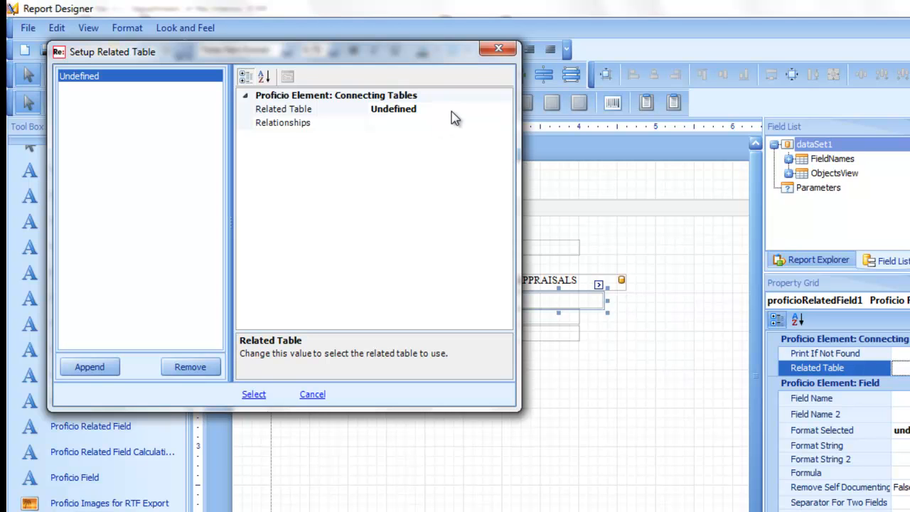
left_click(450, 109)
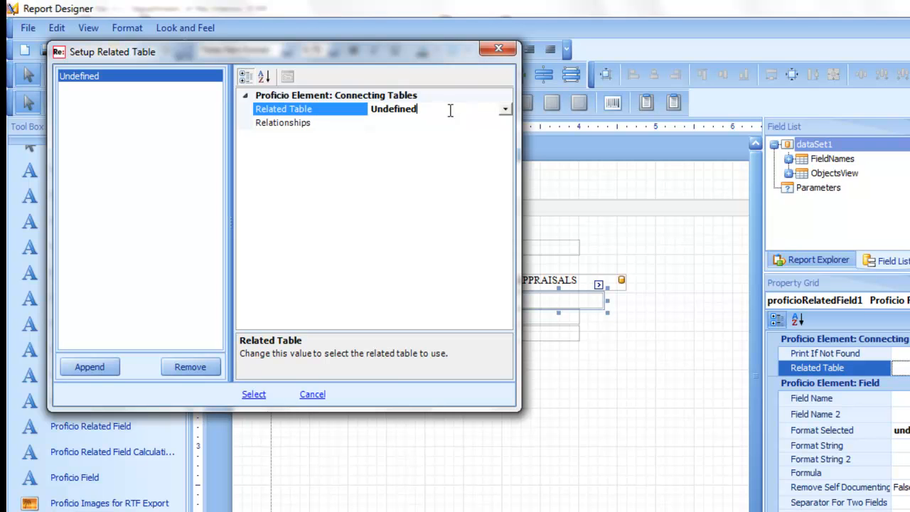
left_click(505, 110)
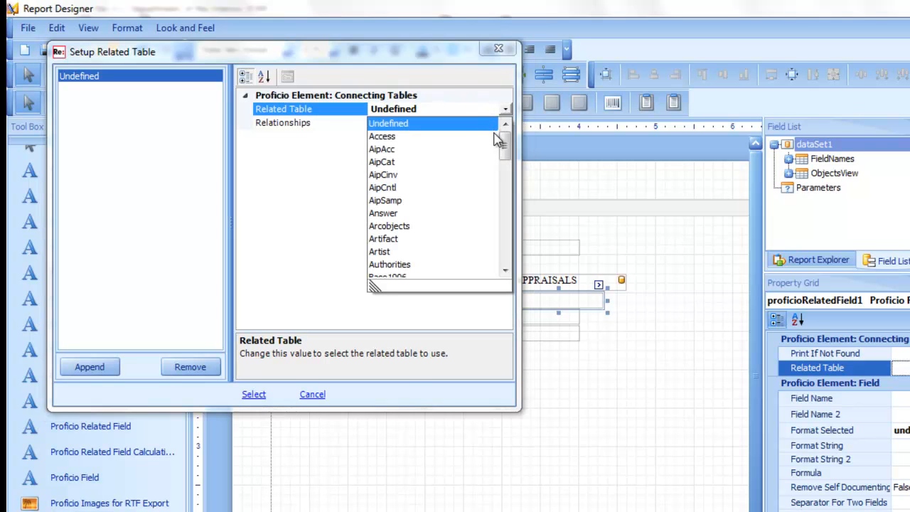
left_click(494, 135)
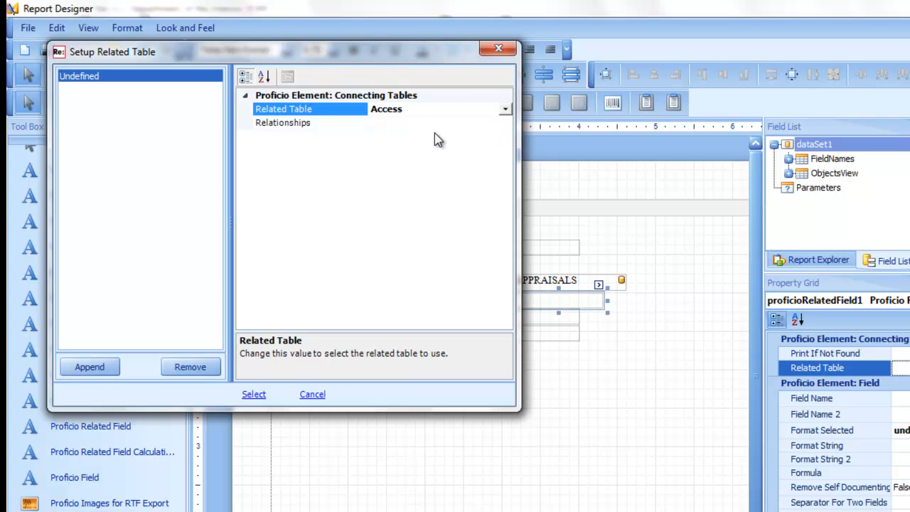
- Define a relationship for the Access table with Accession #:access_nbr as the relator field name
left_click(504, 124)
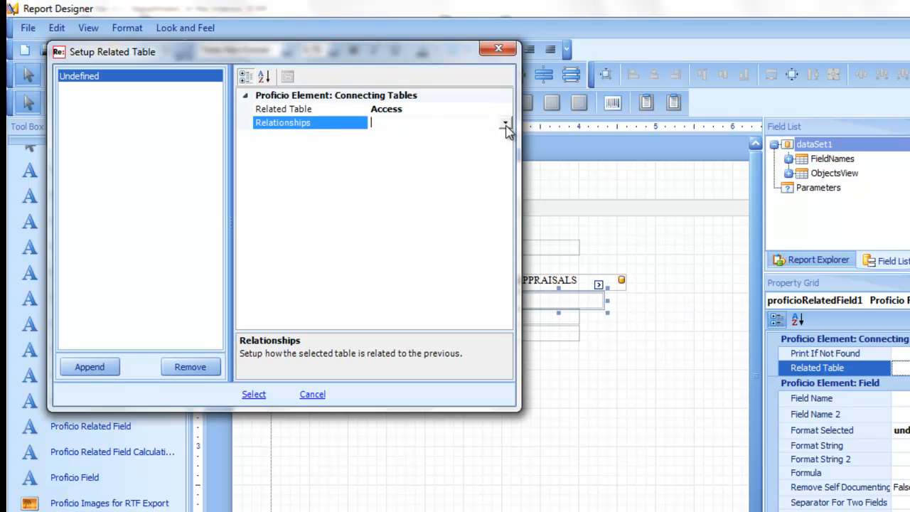
left_click(505, 124)
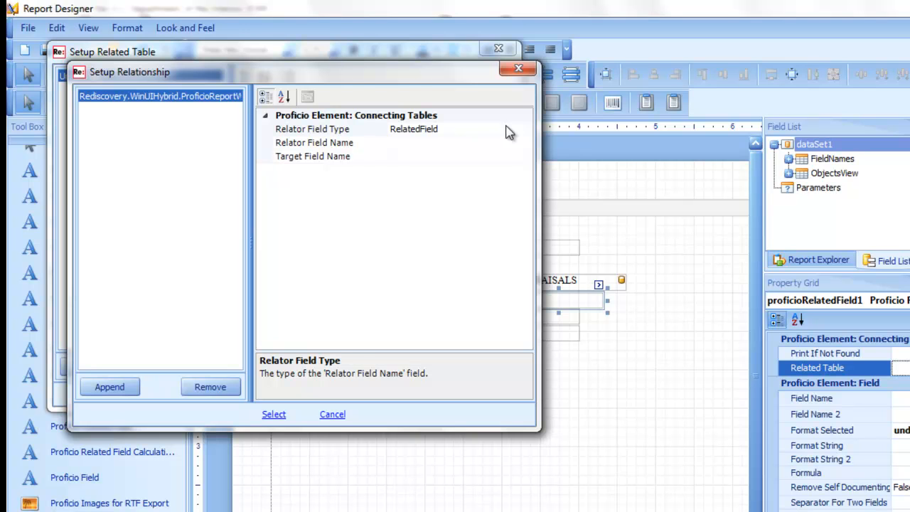
left_click(452, 129)
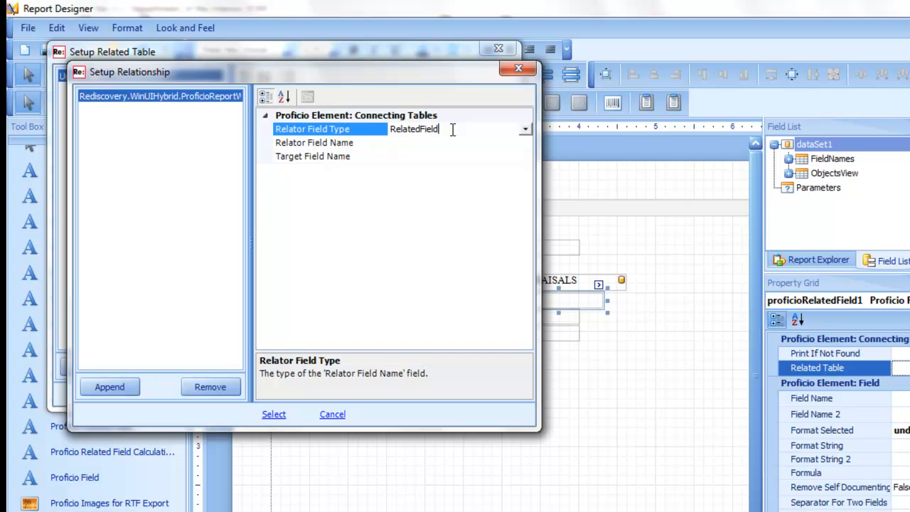
left_click(524, 143)
left_click(526, 147)
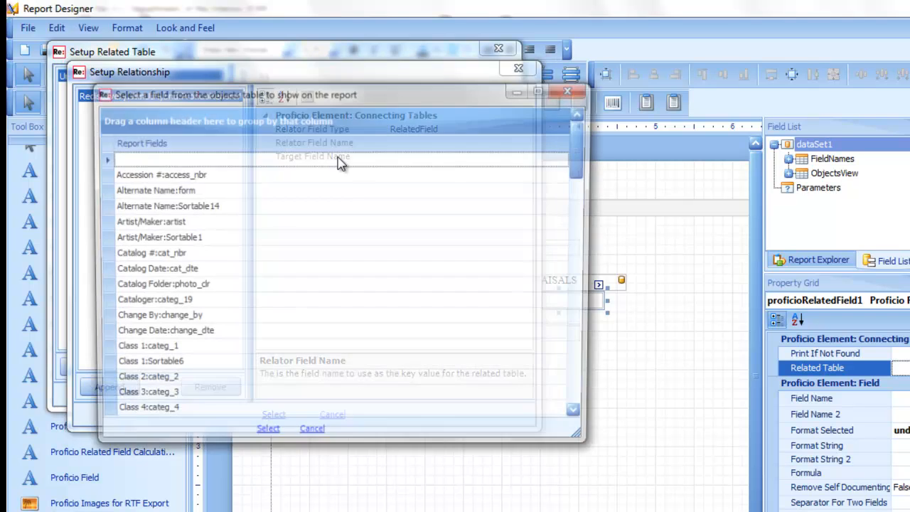
left_click(266, 438)
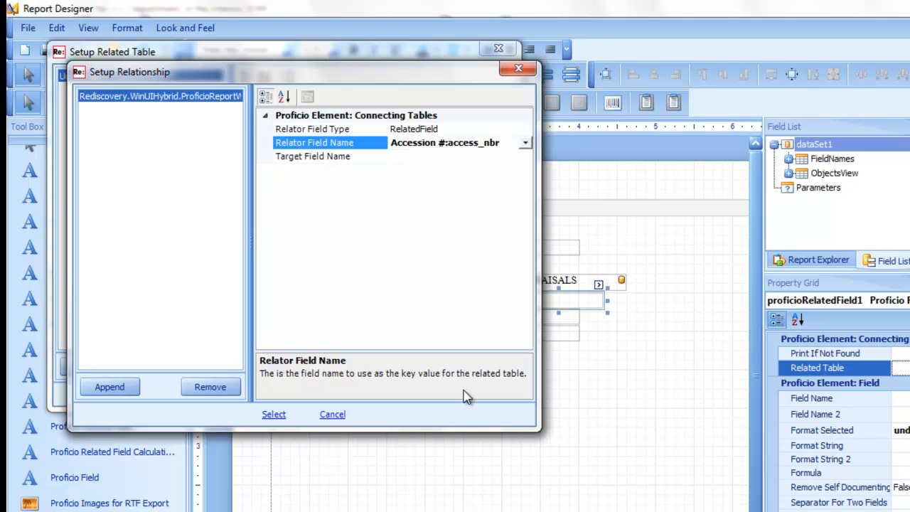
- Set the relationship's target field name to Accession #:access_nbr and accept the relationship and related table setup
left_click(527, 159)
left_click(525, 157)
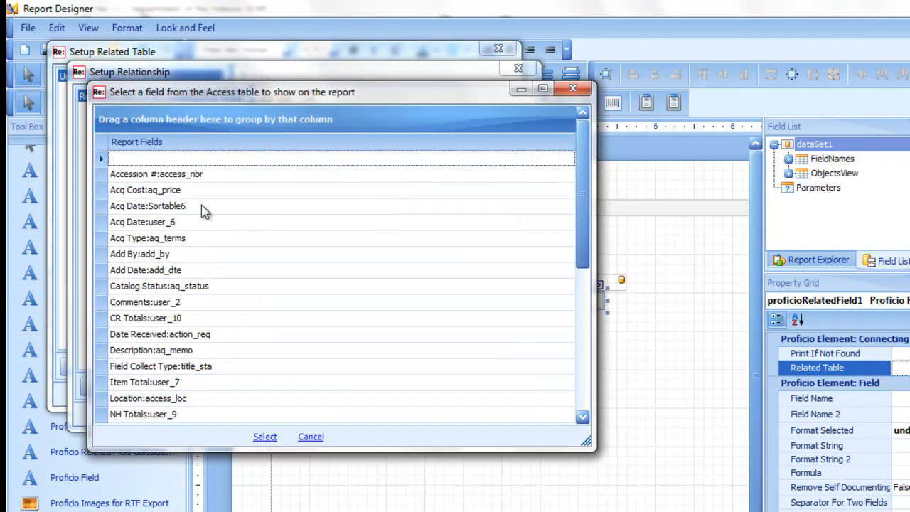
left_click(189, 178)
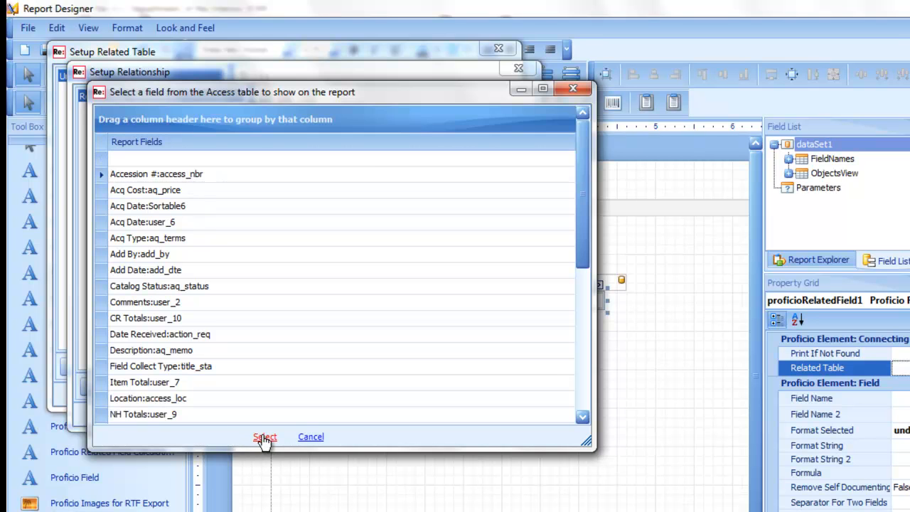
left_click(264, 437)
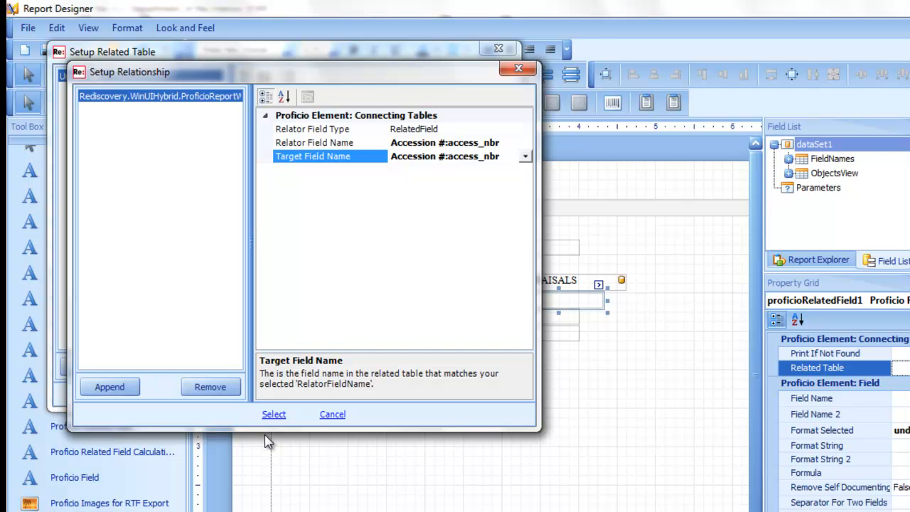
left_click(273, 414)
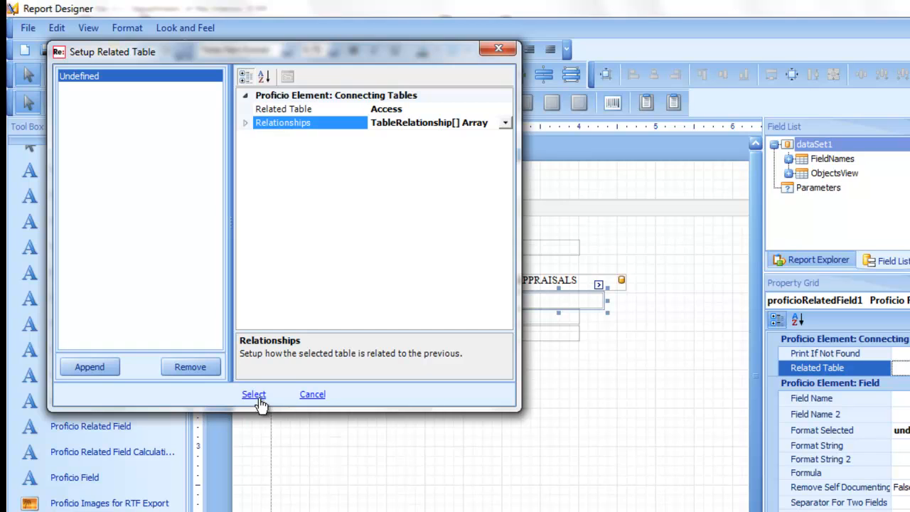
left_click(257, 396)
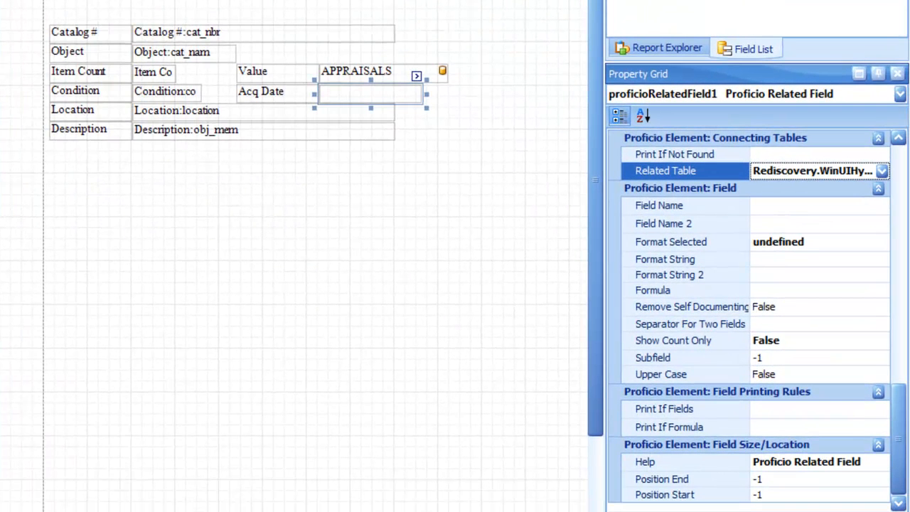
- Set the related field's field name to Acq Date:user_6 from the Access table
left_click(839, 205)
left_click(881, 206)
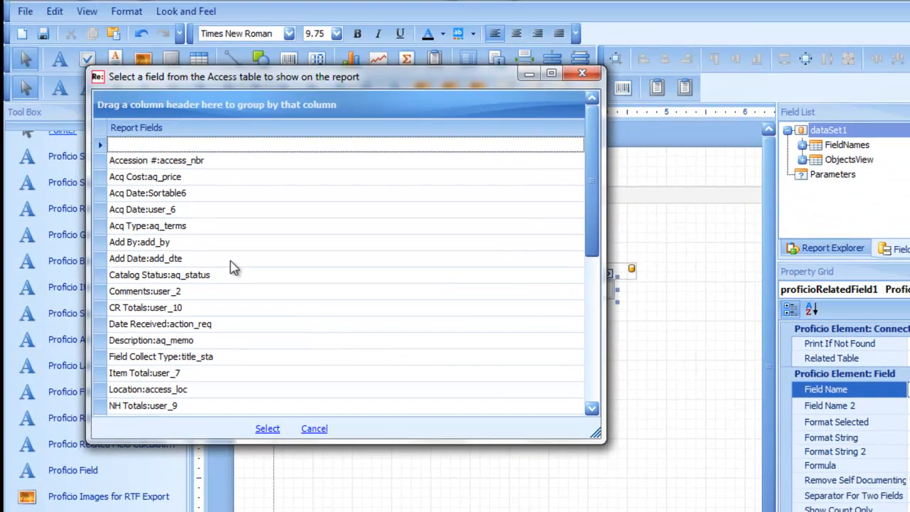
left_click(172, 210)
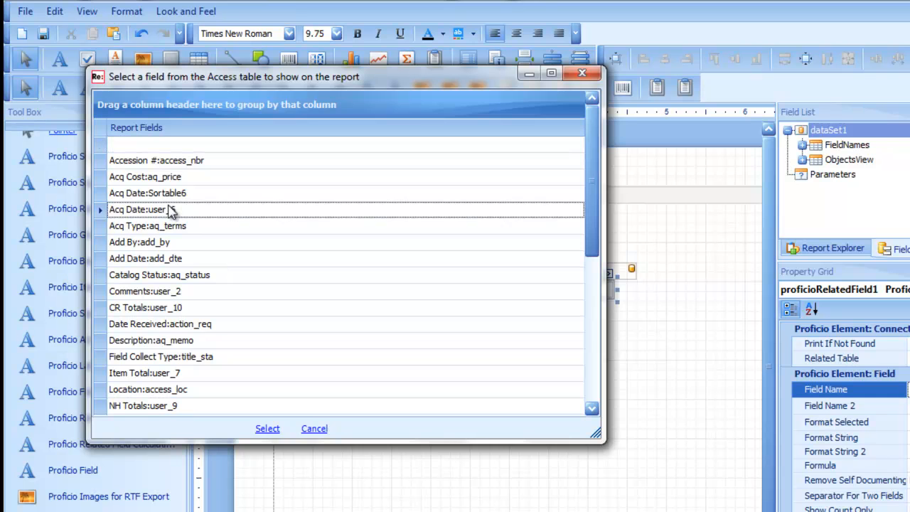
left_click(267, 428)
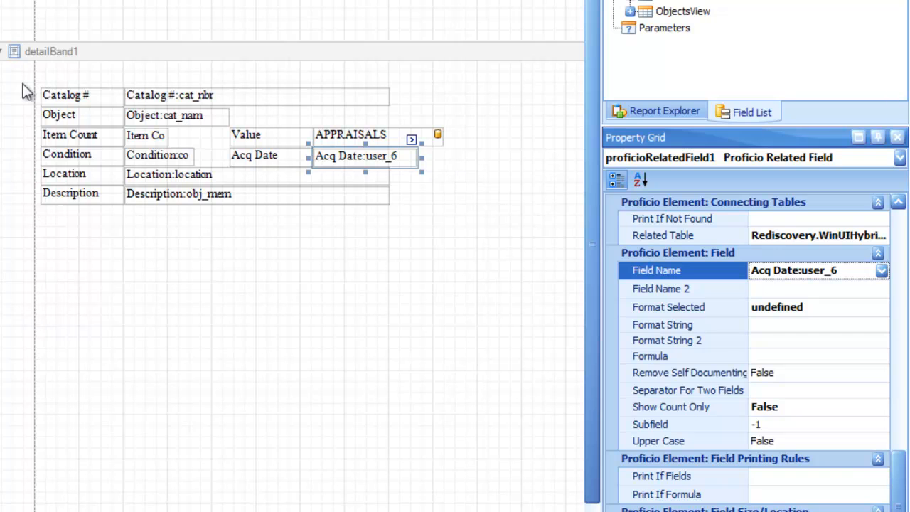
- Make all eight caption labels bold, from Catalog # to Description plus Value and Acq Date
left_click_drag(26, 84, 91, 215)
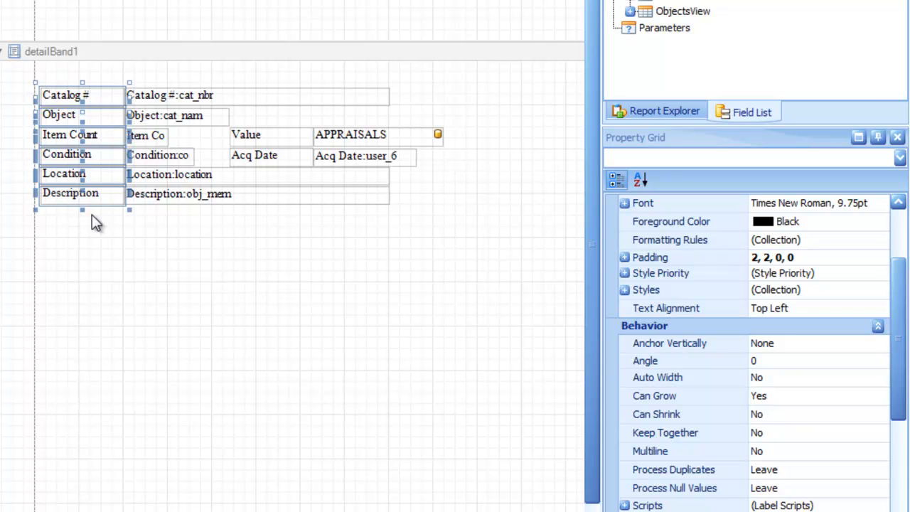
left_click(260, 136, "ctrl")
left_click(263, 158, "ctrl")
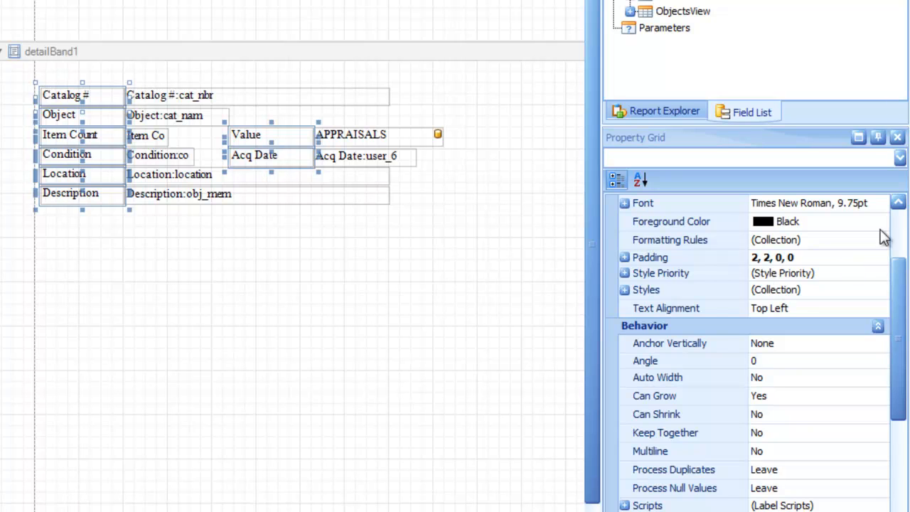
left_click(864, 203)
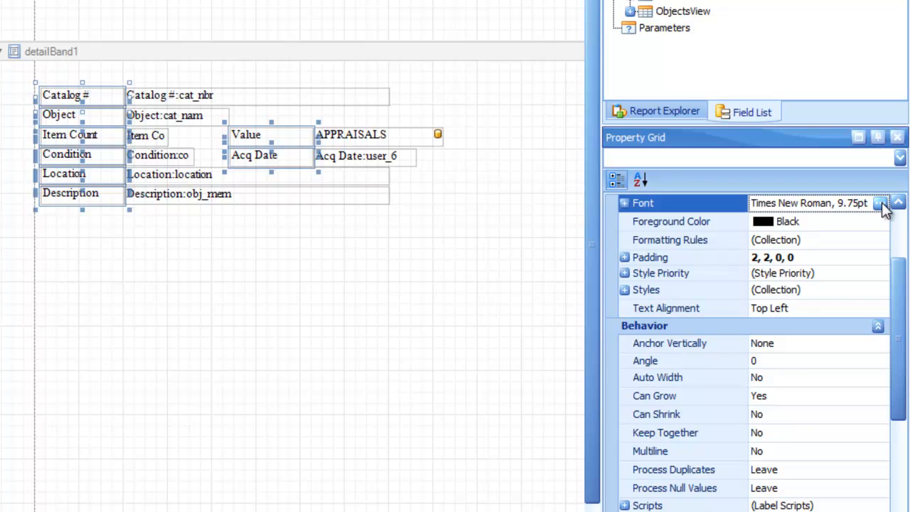
left_click(881, 204)
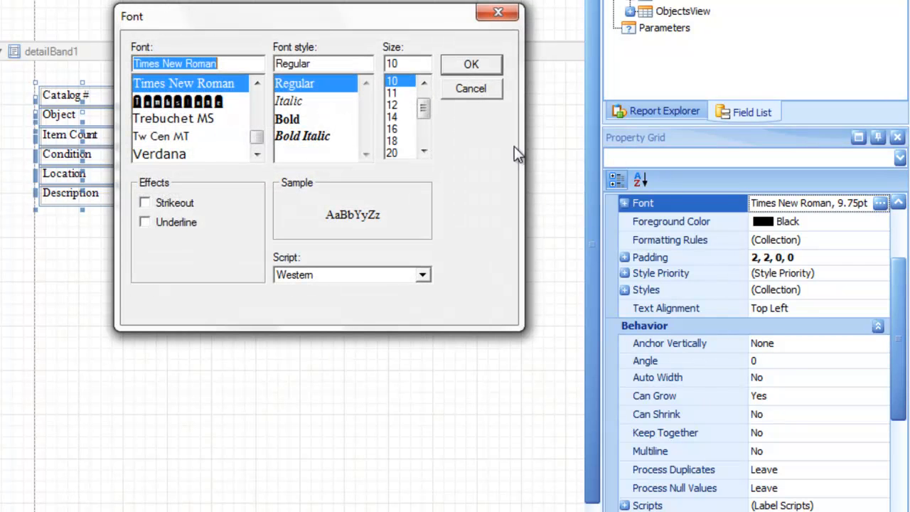
left_click(284, 122)
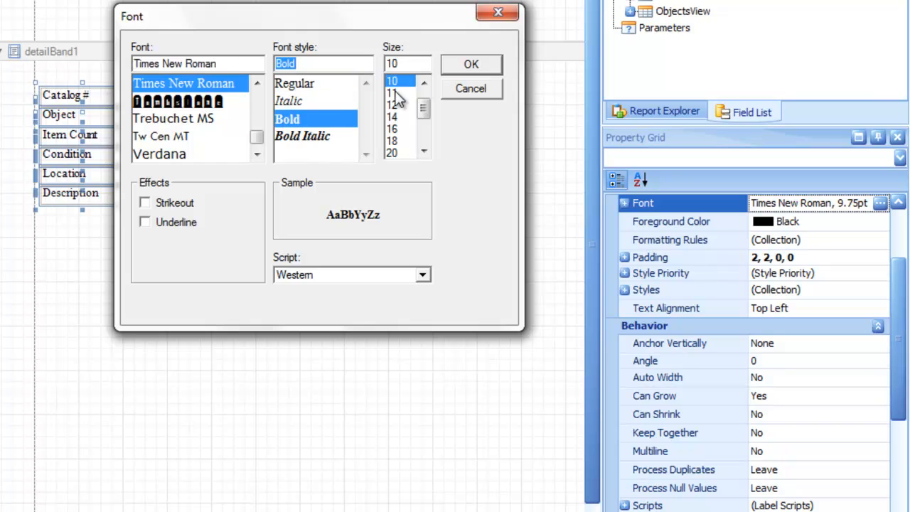
left_click(459, 66)
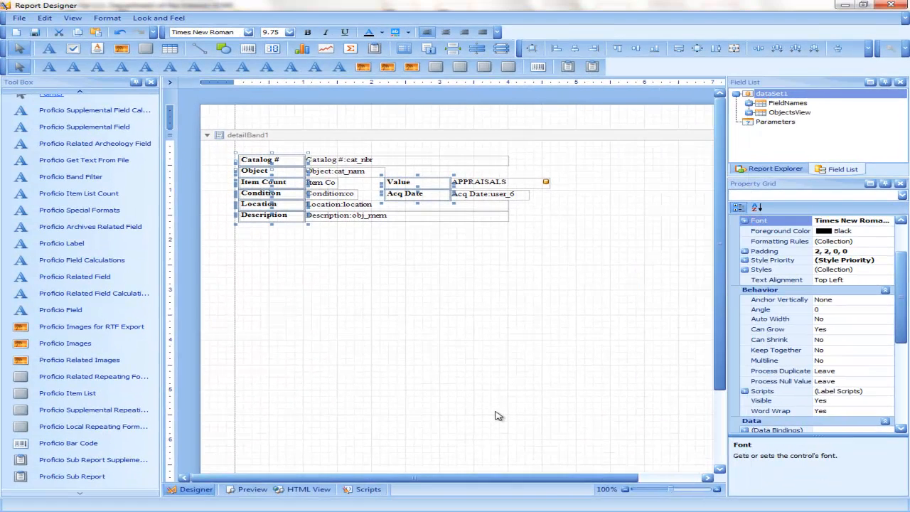
- Add a Proficio Images element about 264 by 157 in size to the right of the fields and set its format to FullImage
left_click_drag(436, 481, 474, 481)
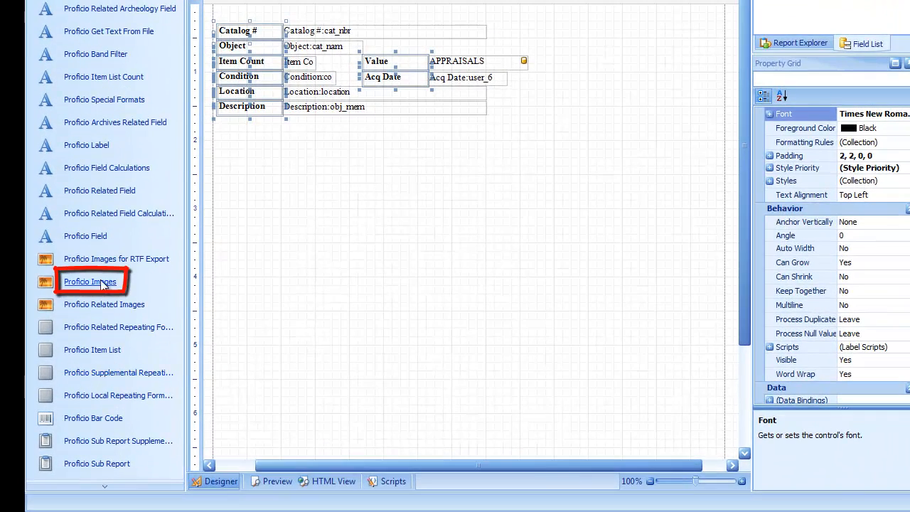
mouse_move(105, 285)
left_mouse_down()
mouse_move(200, 245)
mouse_move(439, 172)
mouse_move(552, 27)
mouse_move(530, 25)
mouse_move(604, 96)
mouse_move(700, 120)
mouse_move(711, 132)
left_mouse_up()
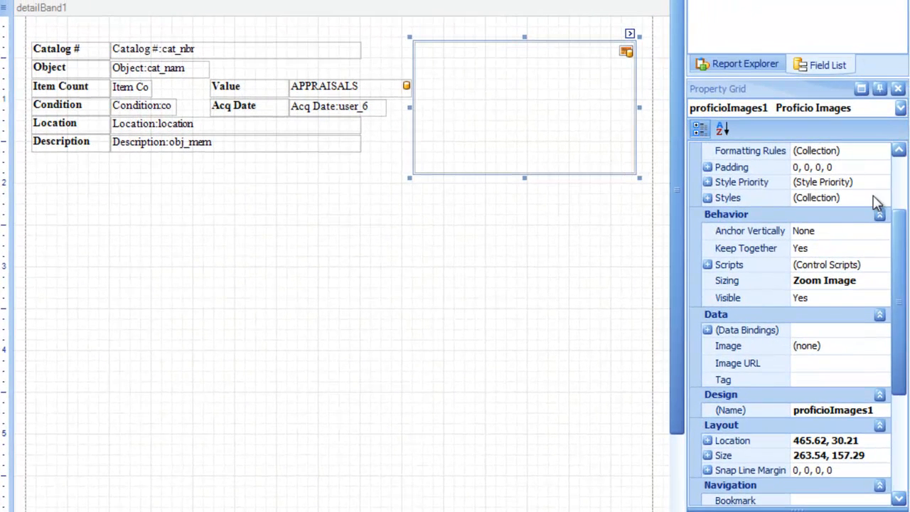
left_click_drag(903, 278, 908, 382)
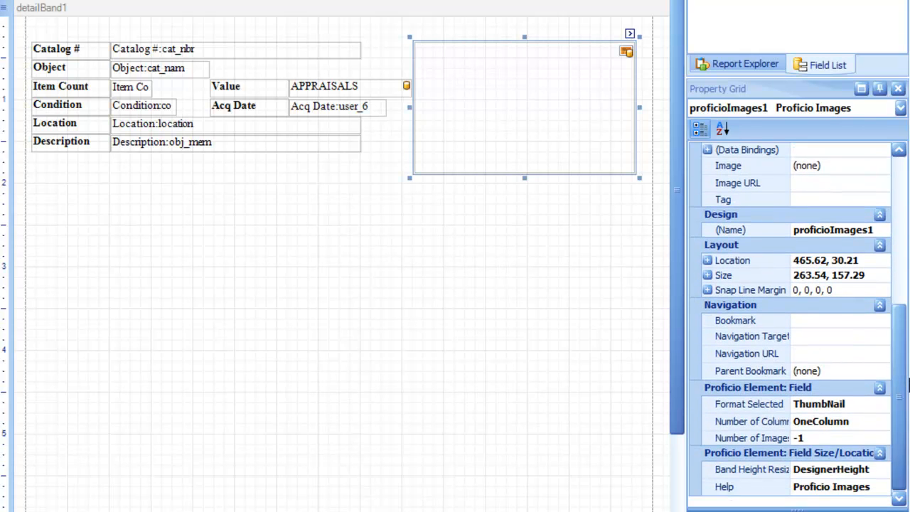
left_click(883, 405)
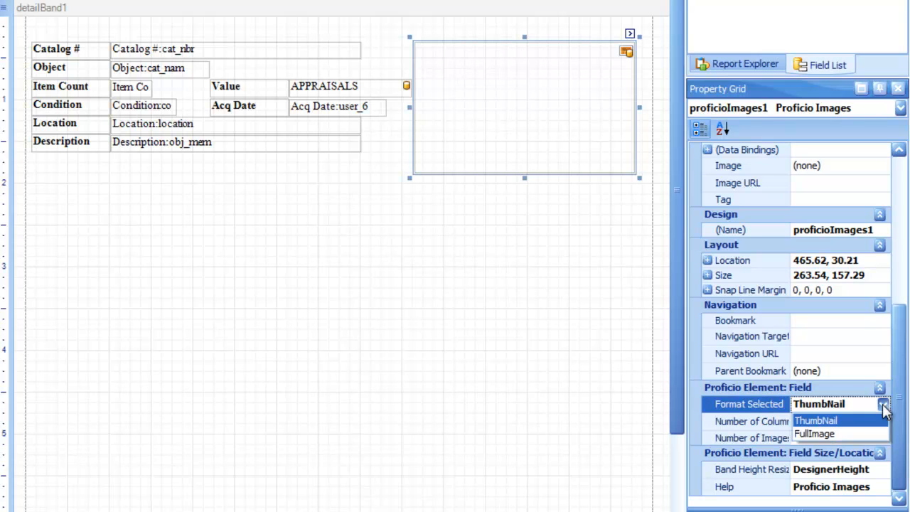
left_click(883, 434)
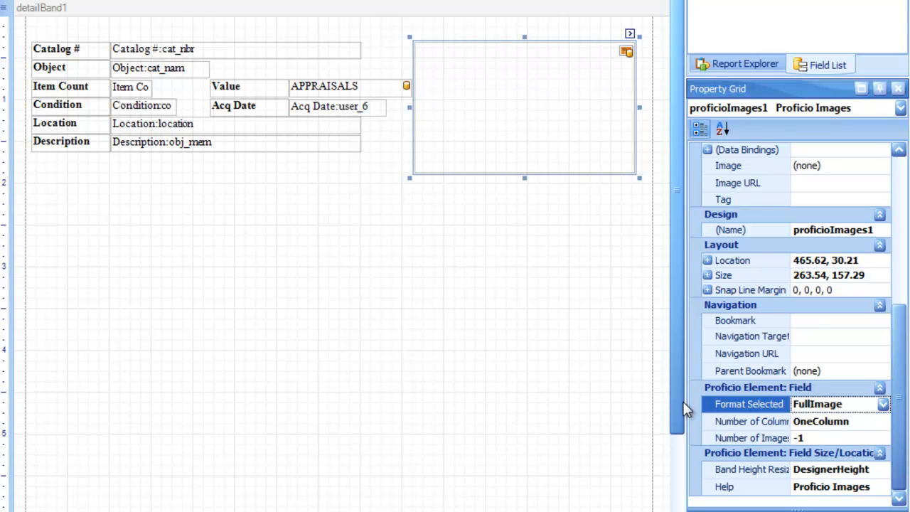
- Set the full-size image element's number of images to show to 1
left_click_drag(685, 403, 604, 411)
left_click(789, 437)
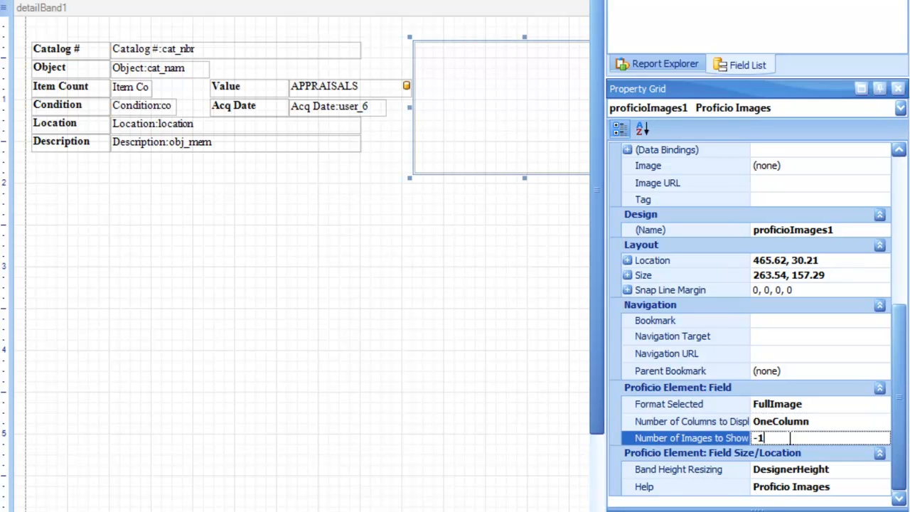
key("BackSpace")
key("BackSpace")
type("1")
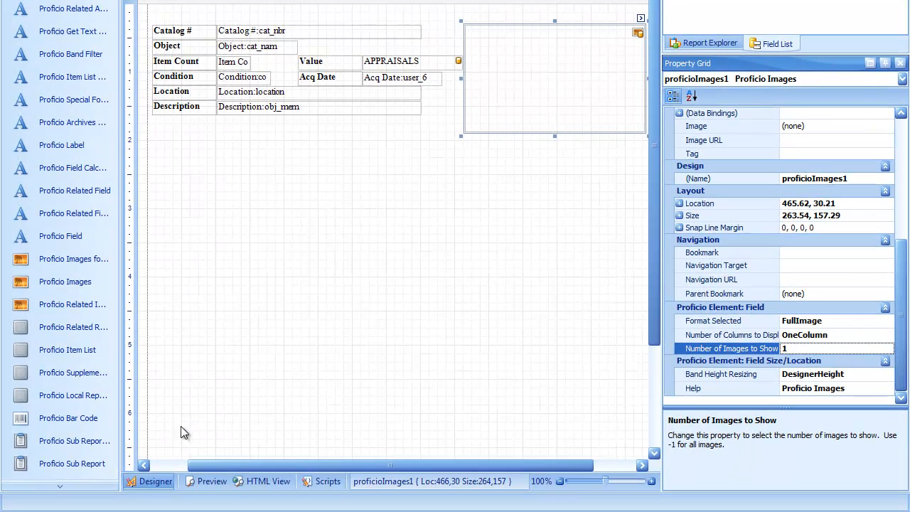
- Add a second Proficio Images element about 717 by 104 in size below the fields and set its number of columns to FourColumns
left_click(71, 284)
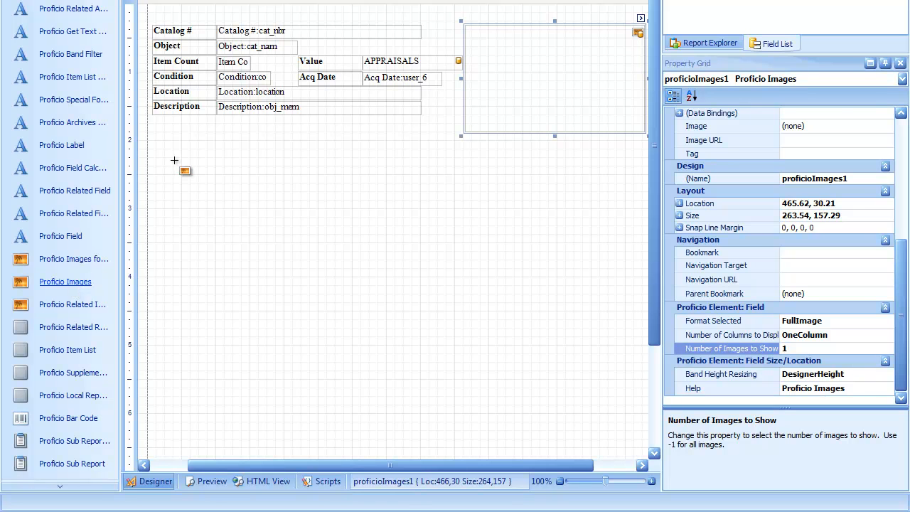
left_click_drag(157, 165, 646, 236)
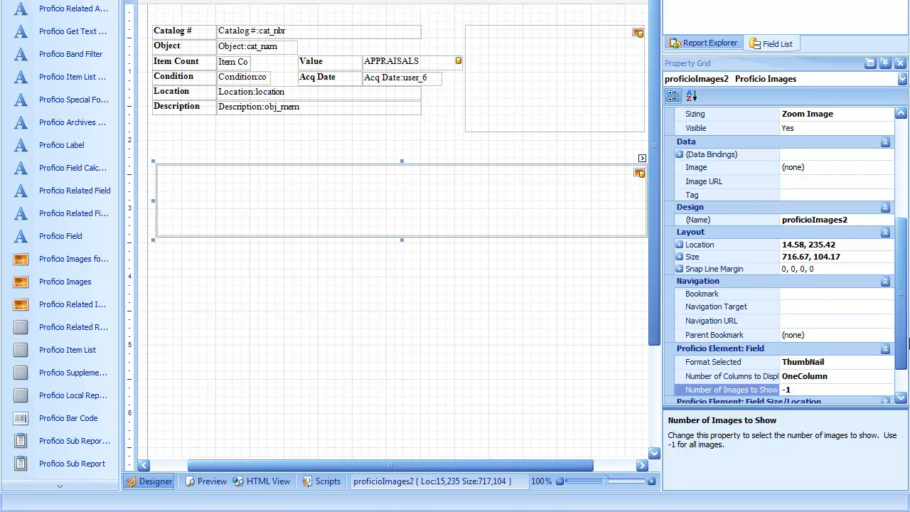
left_click(851, 364)
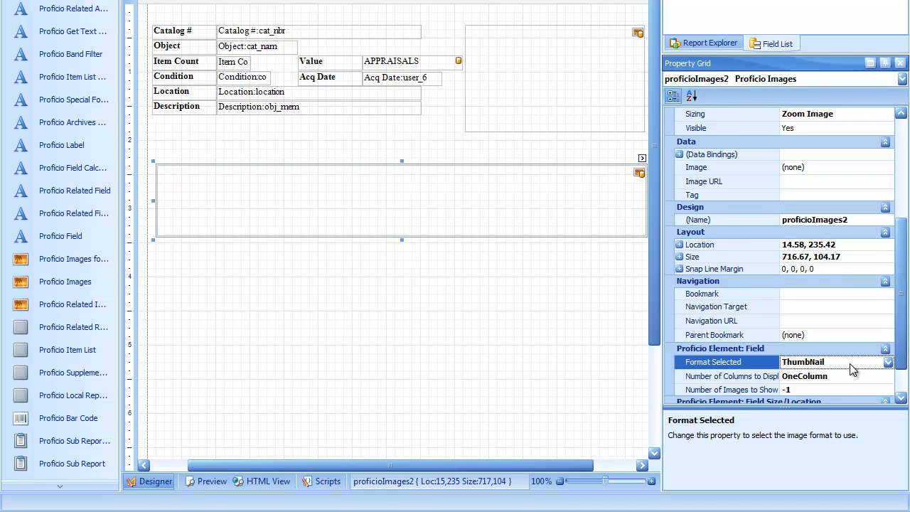
left_click(849, 378)
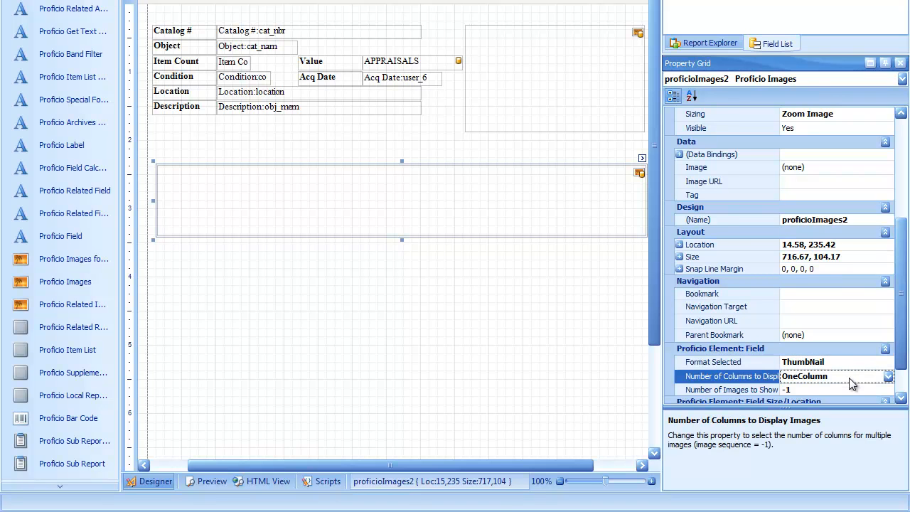
left_click(888, 377)
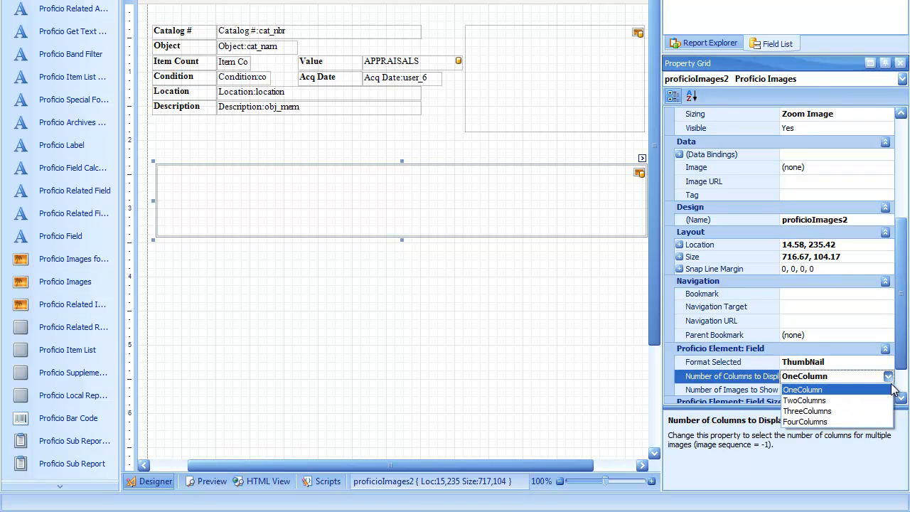
left_click(888, 422)
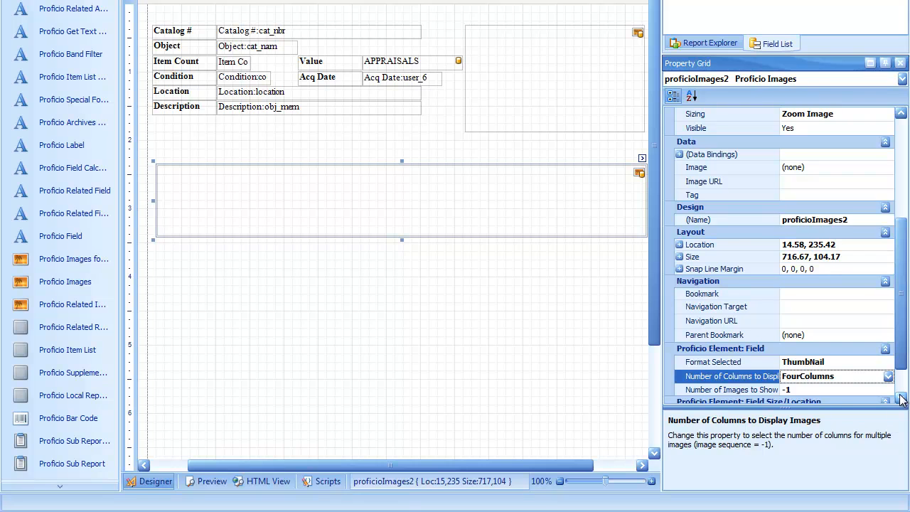
left_click(901, 398)
left_click(901, 398)
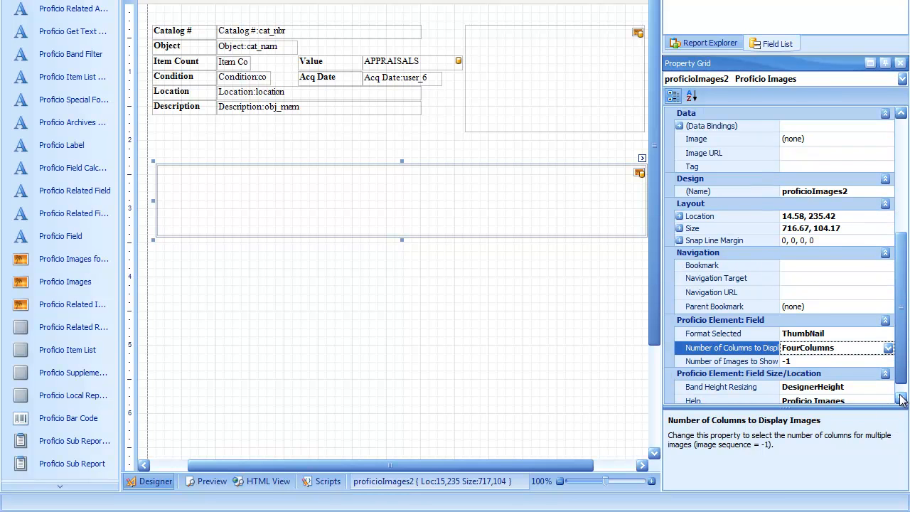
left_click(826, 361)
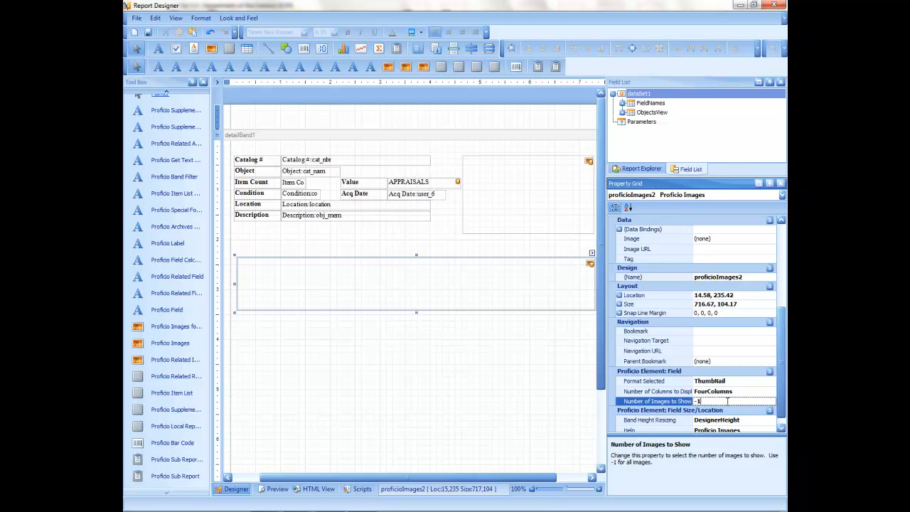
- Shorten the detail band so it ends just below the thumbnail images element
left_click(569, 256)
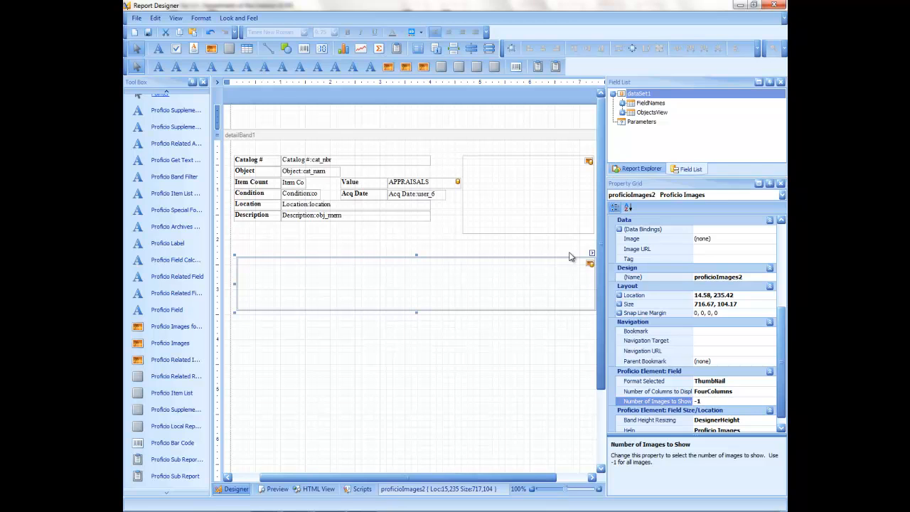
left_click_drag(602, 279, 605, 386)
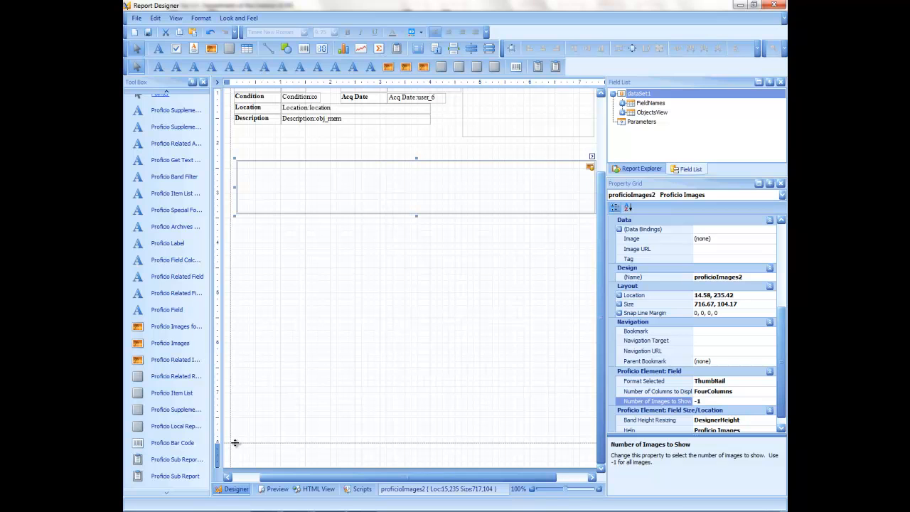
left_click_drag(234, 442, 239, 224)
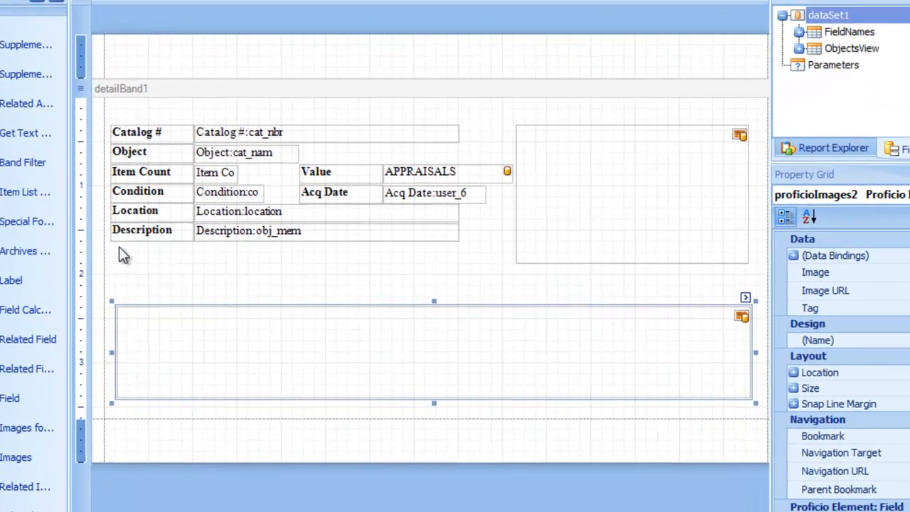
- Insert a PageHeader band above the detail band and reduce its height by more than half
right_click(184, 283)
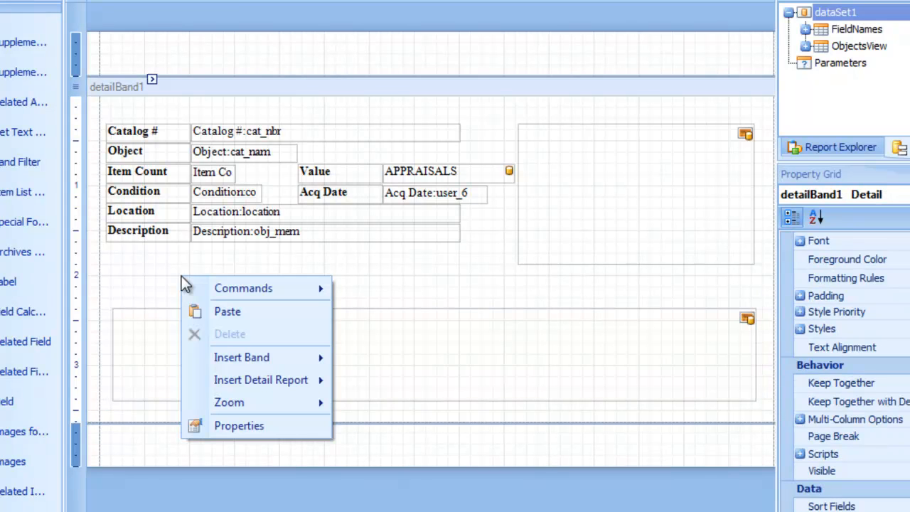
mouse_move(218, 357)
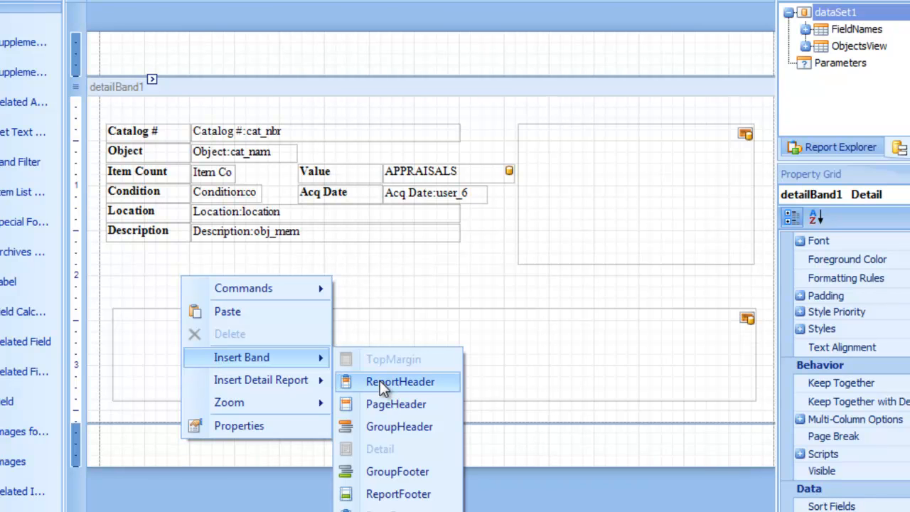
left_click(435, 404)
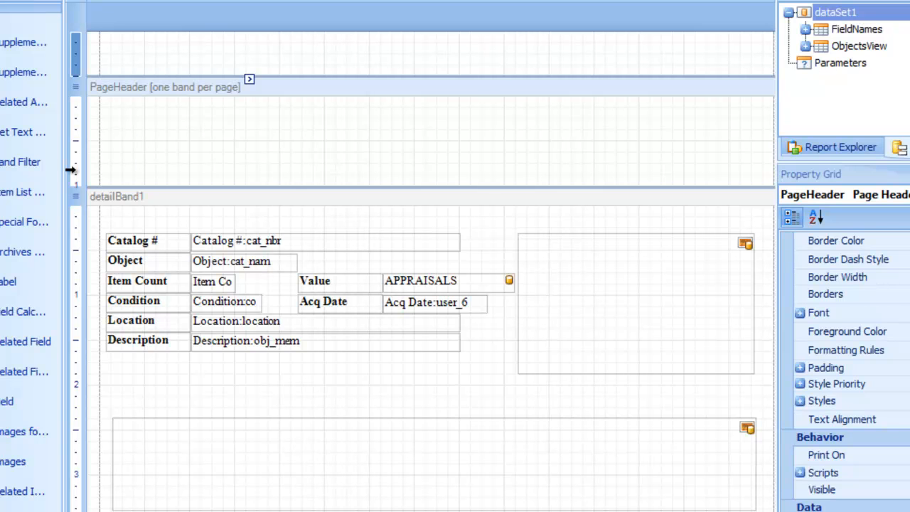
left_click_drag(89, 185, 85, 131)
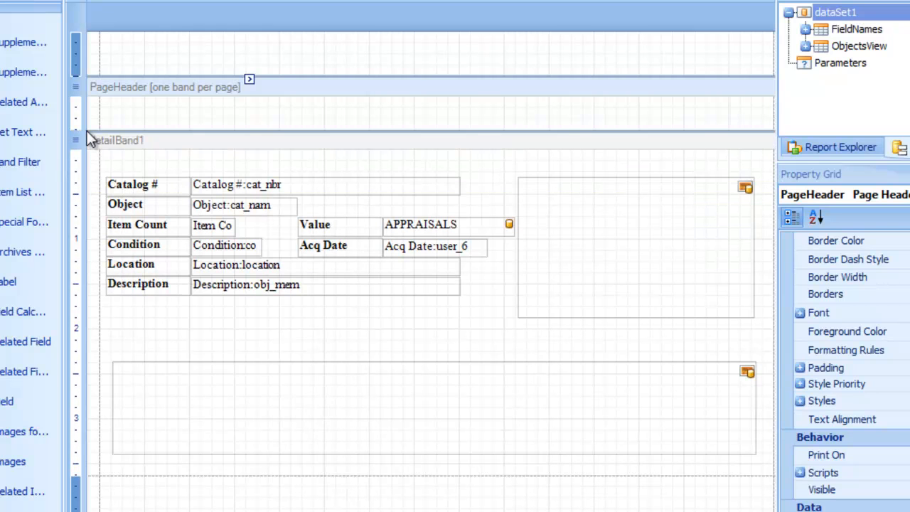
- Copy the Catalog # label and paste the copy into the page header band
right_click(155, 190)
left_click(181, 288)
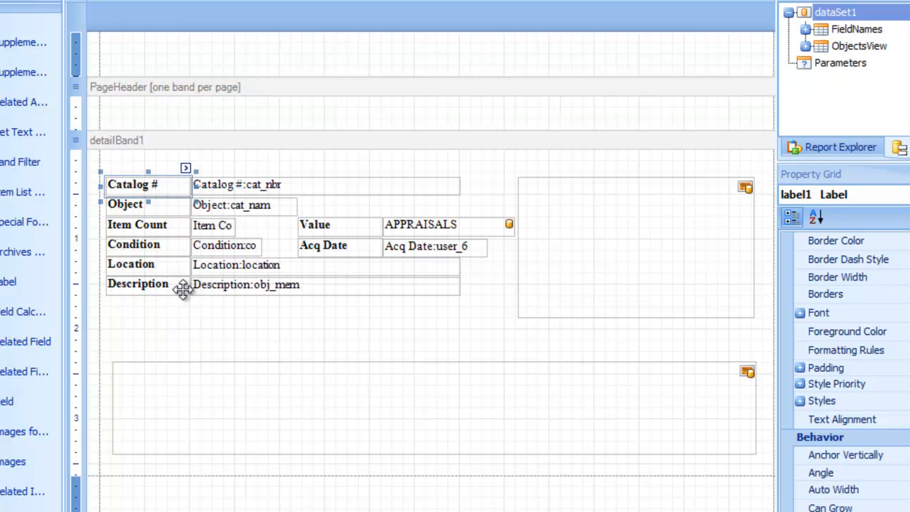
right_click(224, 113)
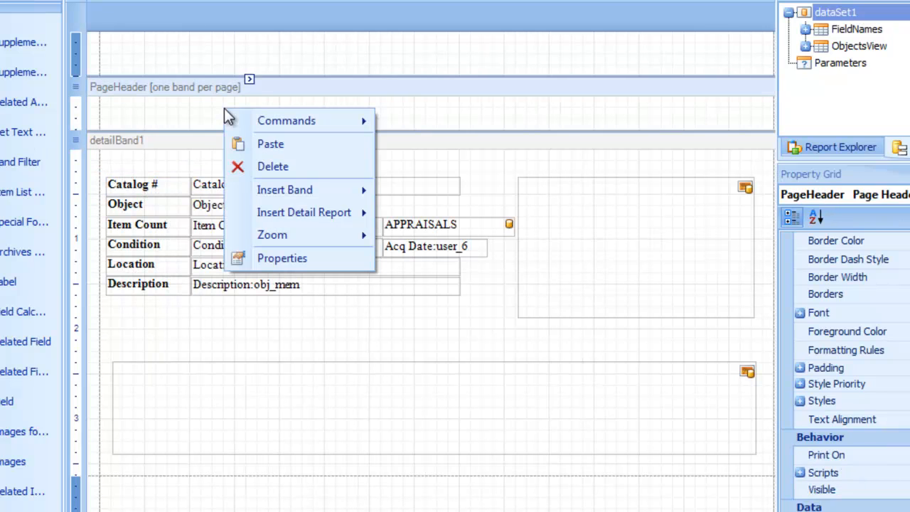
left_click(247, 143)
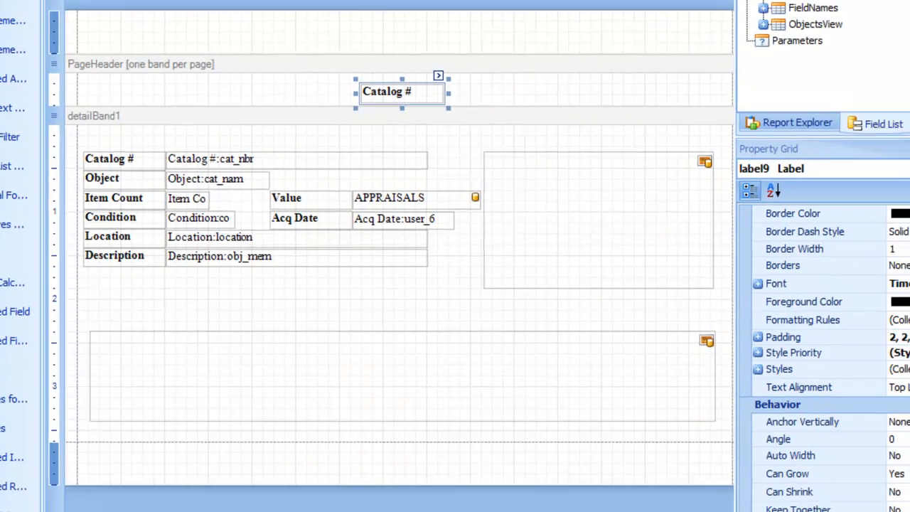
- Change the page header label's text to Object Report with Images
left_click_drag(907, 238, 906, 391)
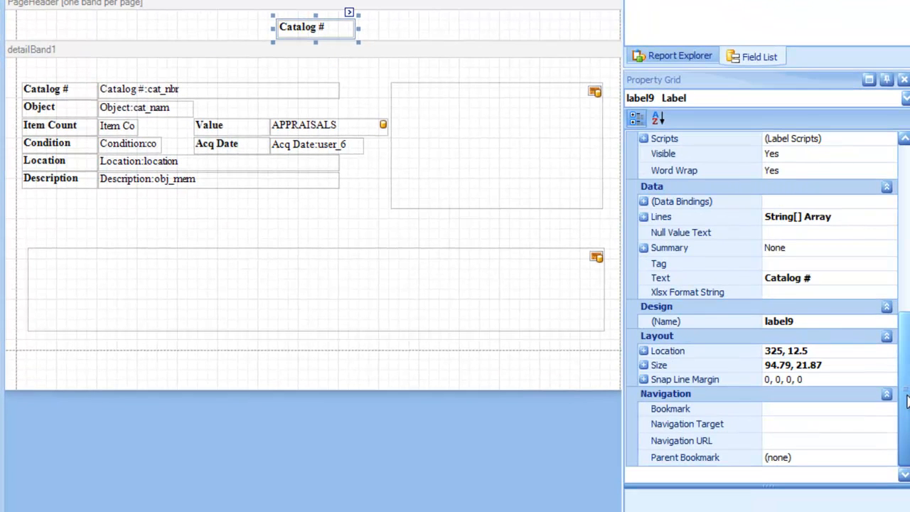
left_click(762, 279)
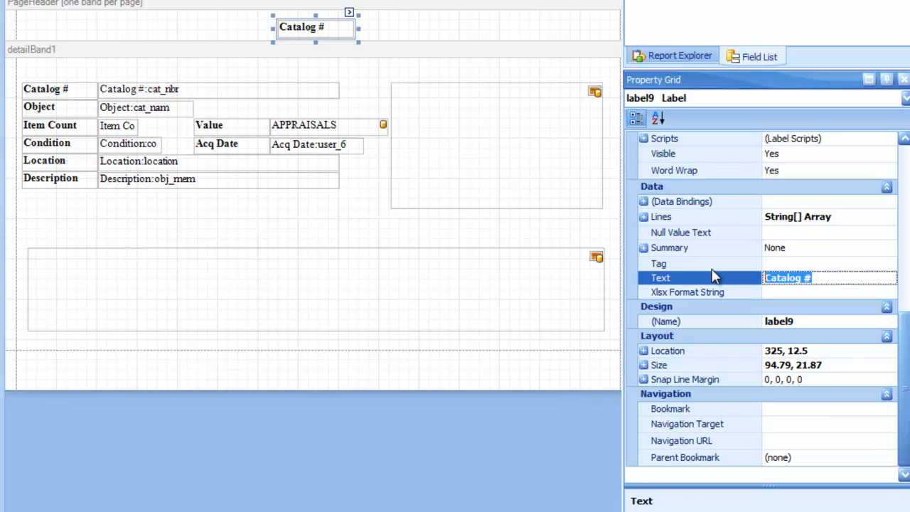
type("Object R")
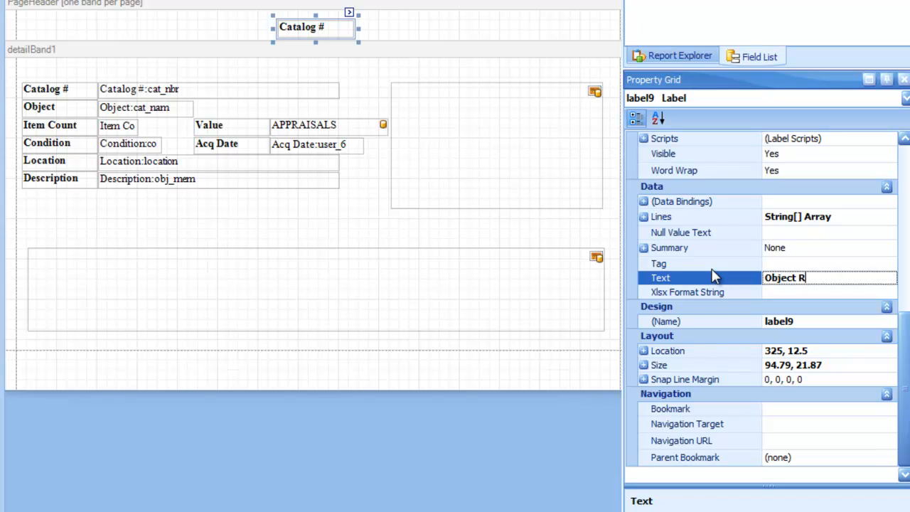
type("eport with Images")
key("Return")
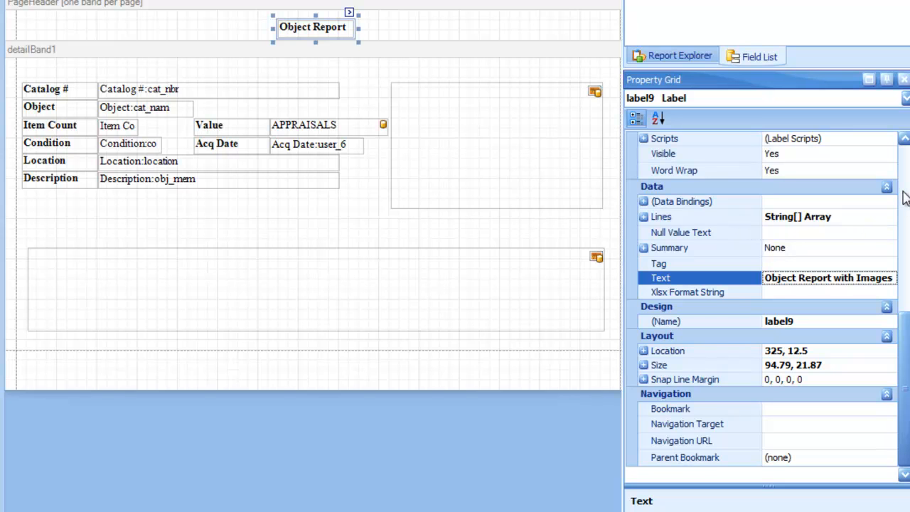
- Set the page header title's text alignment to Top Center
scroll(904, 199, "up", 5)
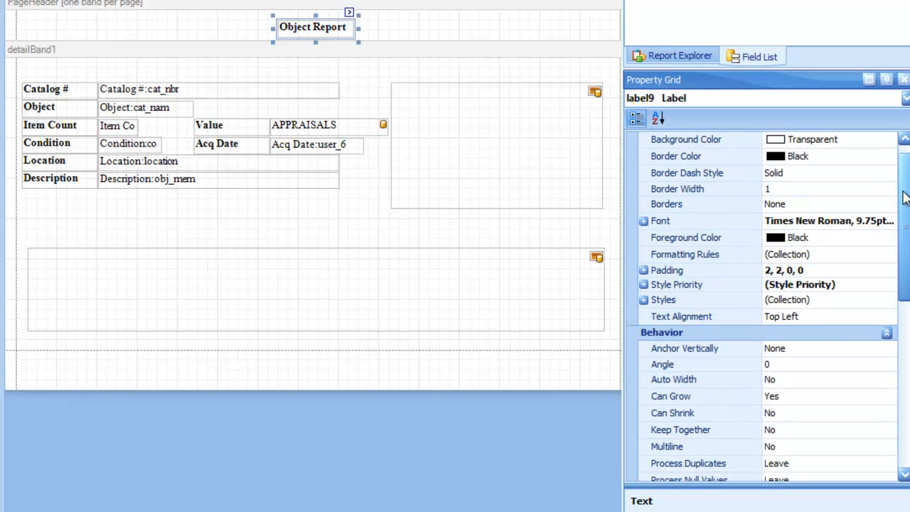
scroll(896, 196, "up", 1)
left_click(870, 333)
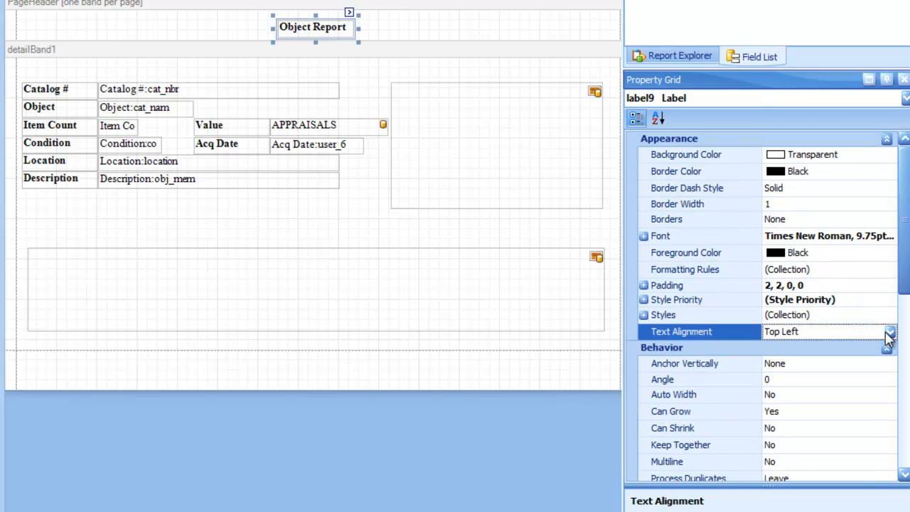
left_click(890, 332)
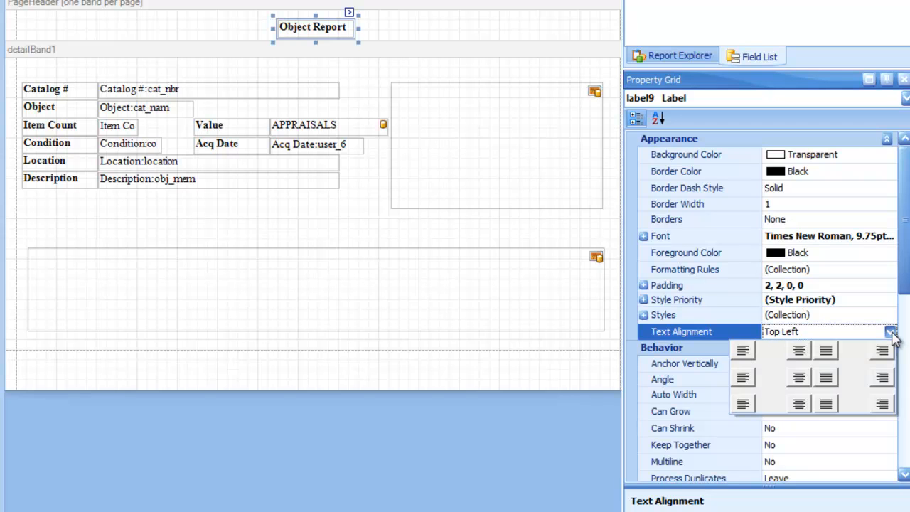
left_click(801, 353)
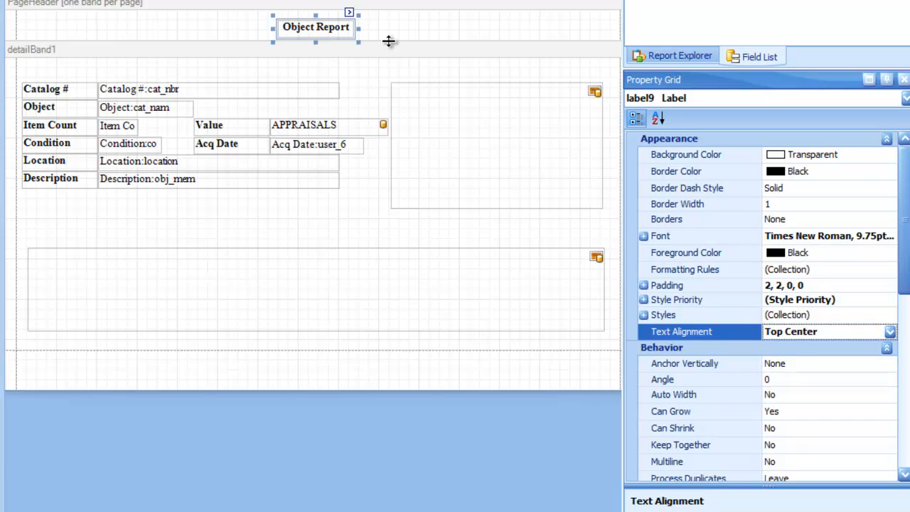
- Widen the title label to fit its full text and center it horizontally in the form
left_click_drag(359, 28, 537, 31)
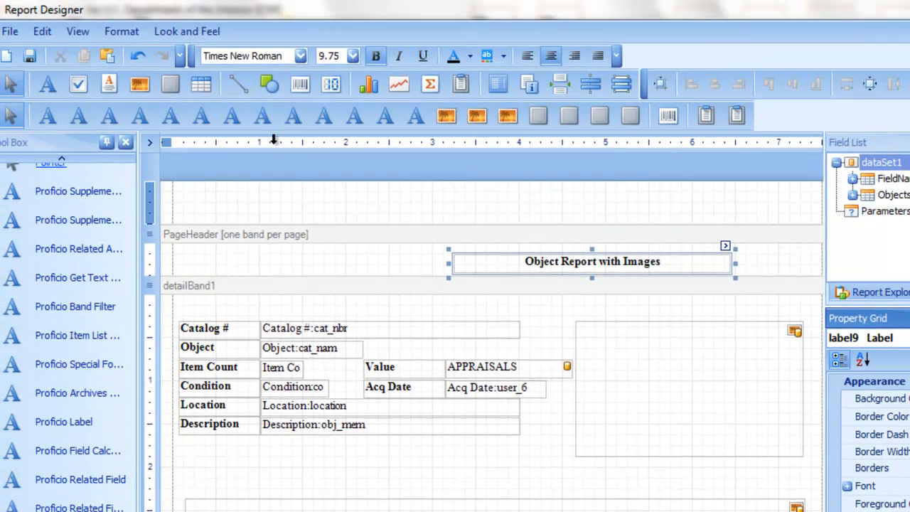
left_click(128, 36)
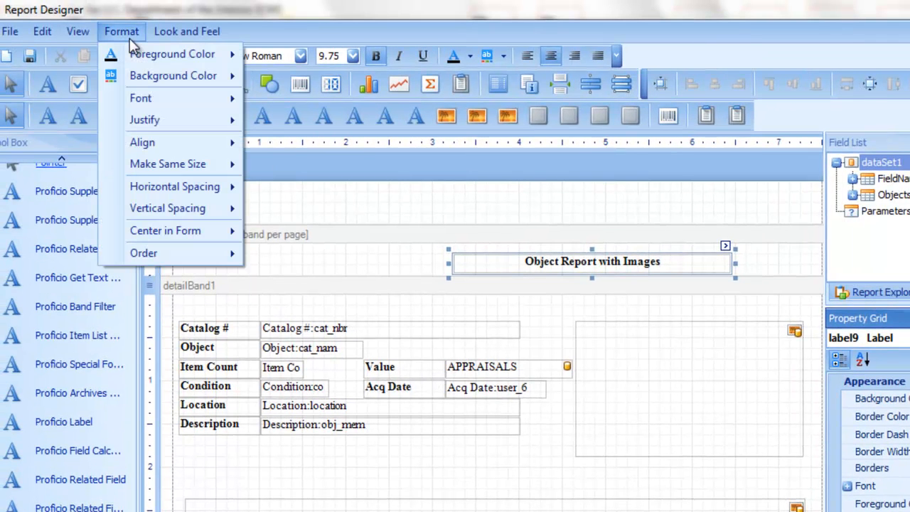
mouse_move(162, 235)
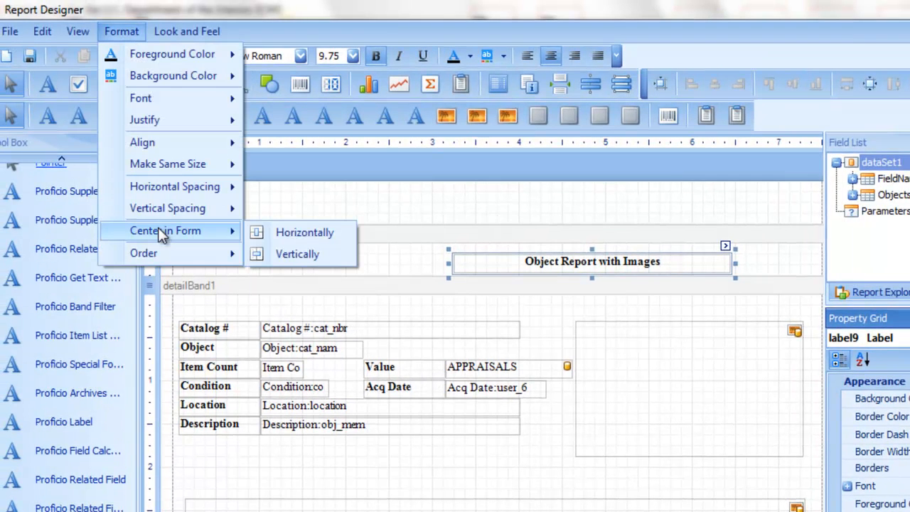
left_click(311, 233)
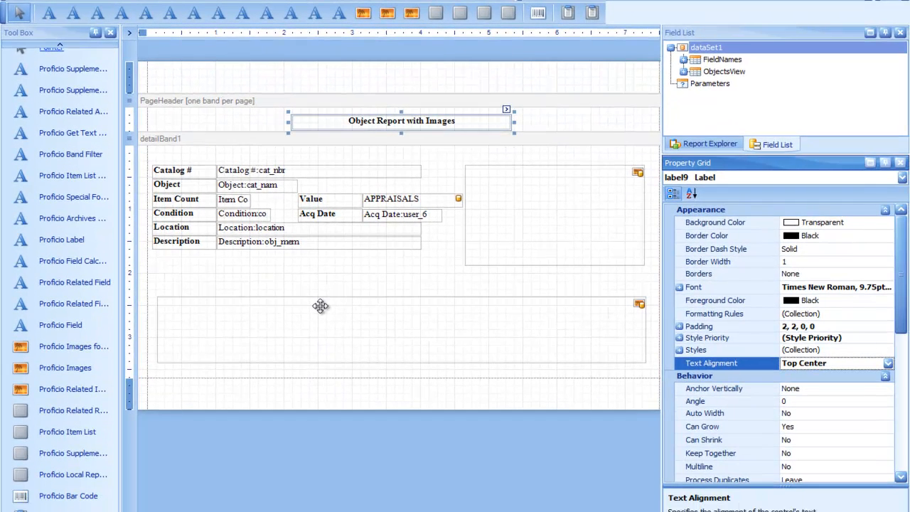
- Add a Page Info control about 126 by 23 at the page header's right end and align its text Top Right
left_click(62, 44)
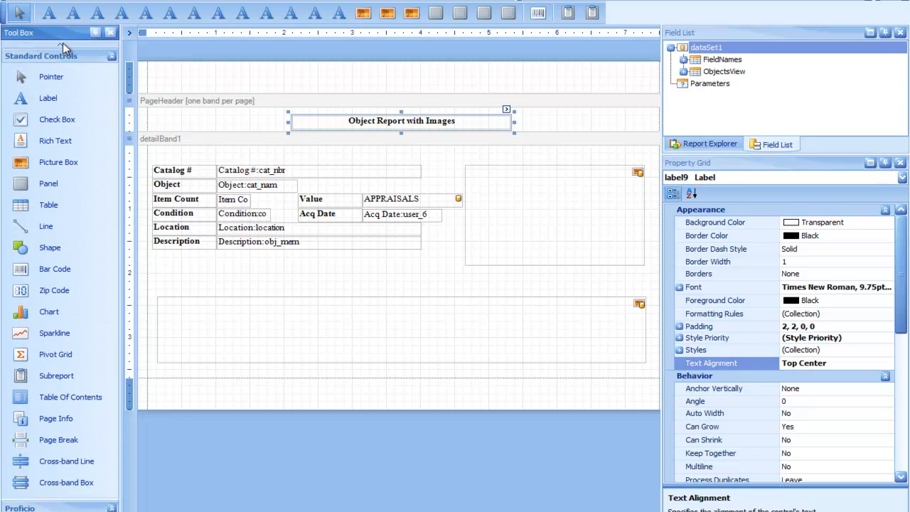
left_click(69, 421)
left_click_drag(566, 108, 652, 125)
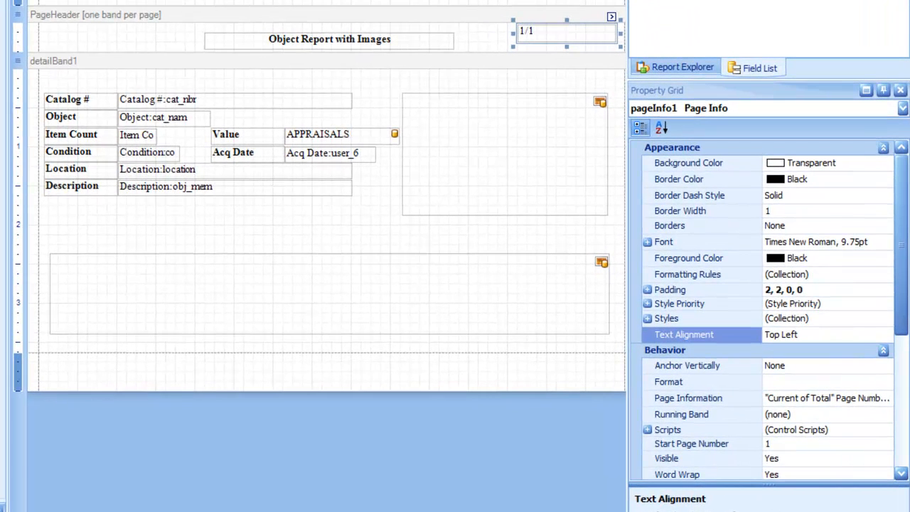
left_click(856, 337)
left_click(887, 335)
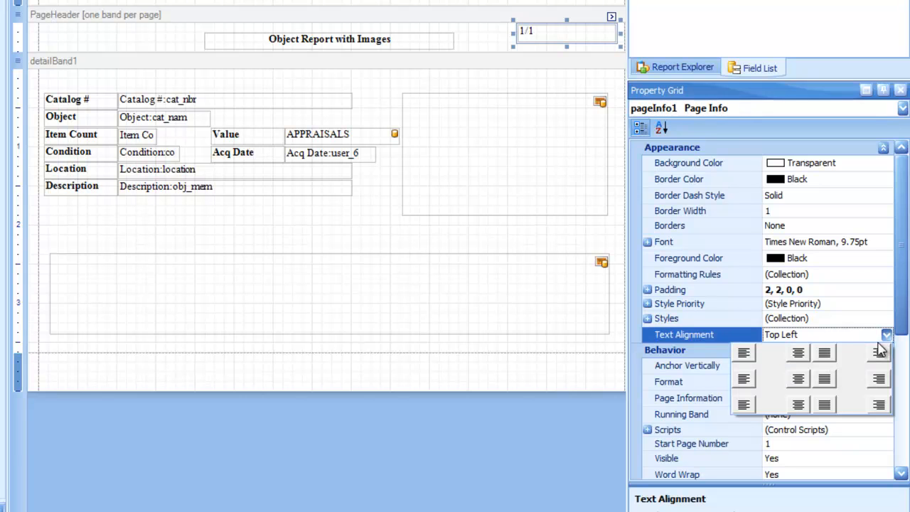
left_click(880, 354)
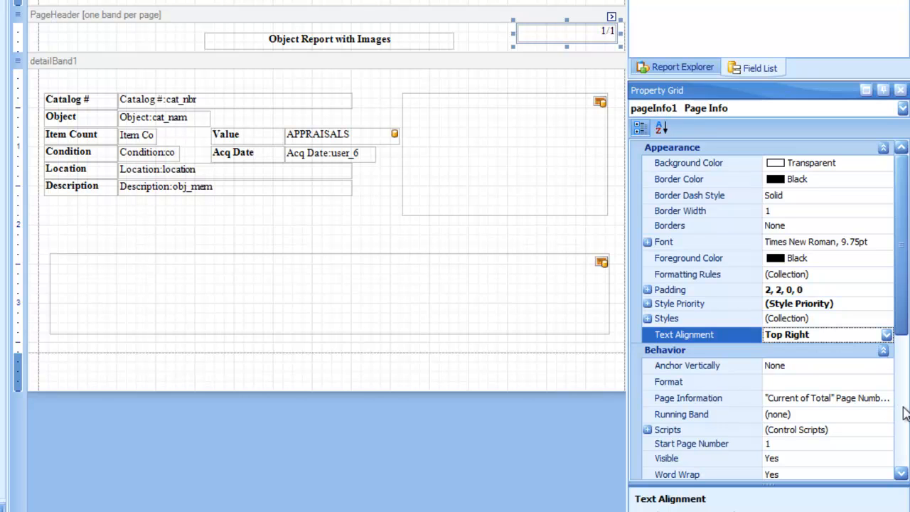
- Set the header Page Info control's page information to Current Date and Time
left_click_drag(904, 331, 906, 398)
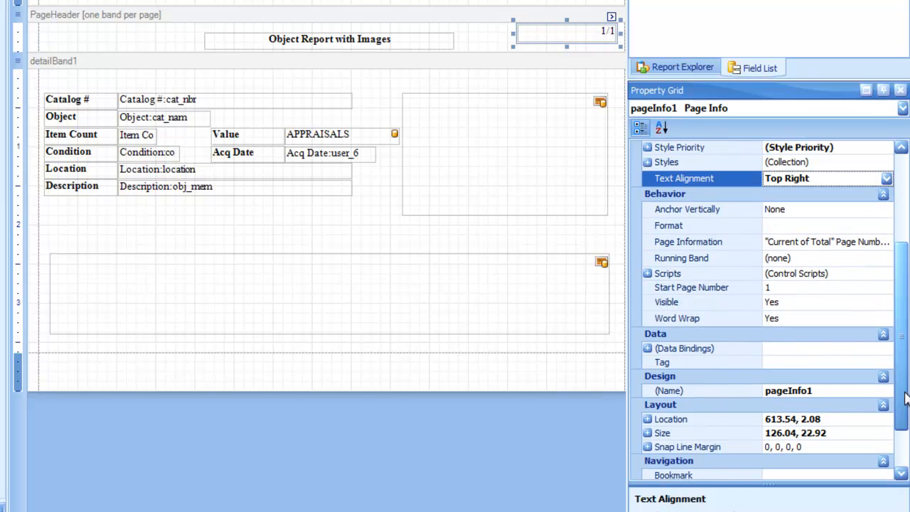
left_click(829, 246)
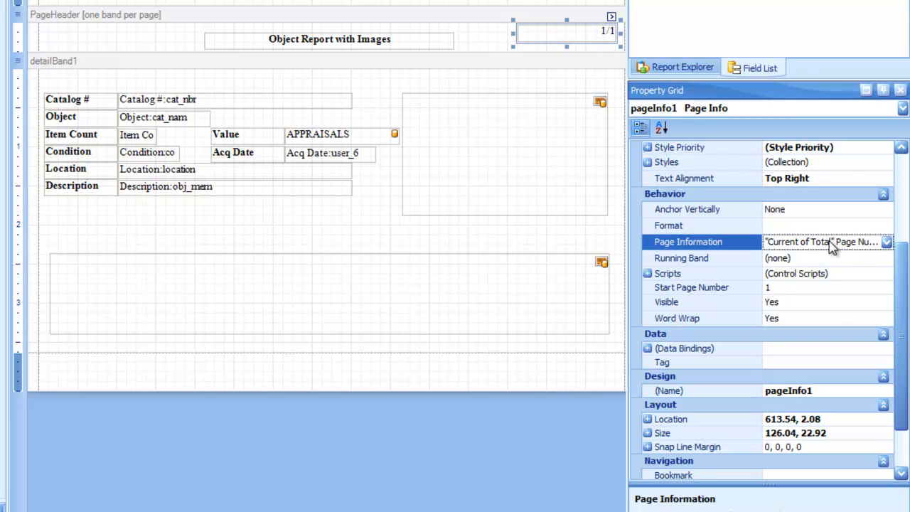
left_click(886, 242)
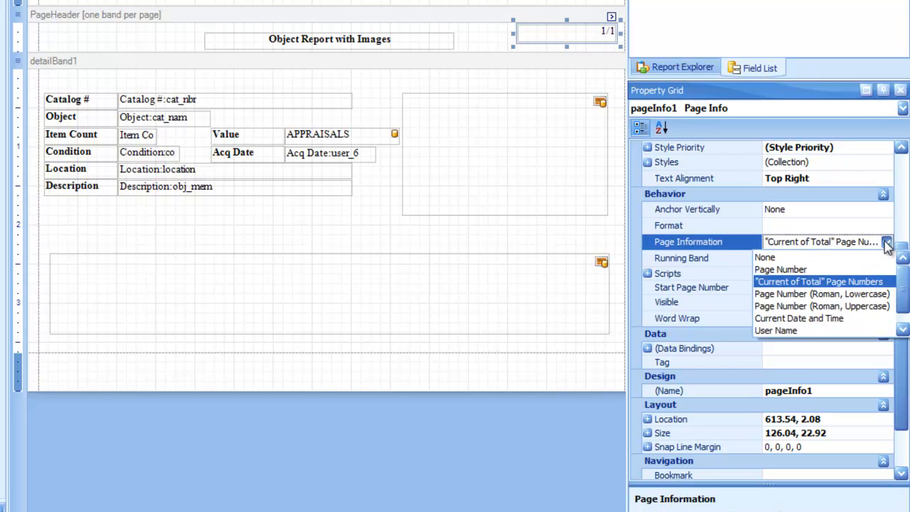
left_click(875, 320)
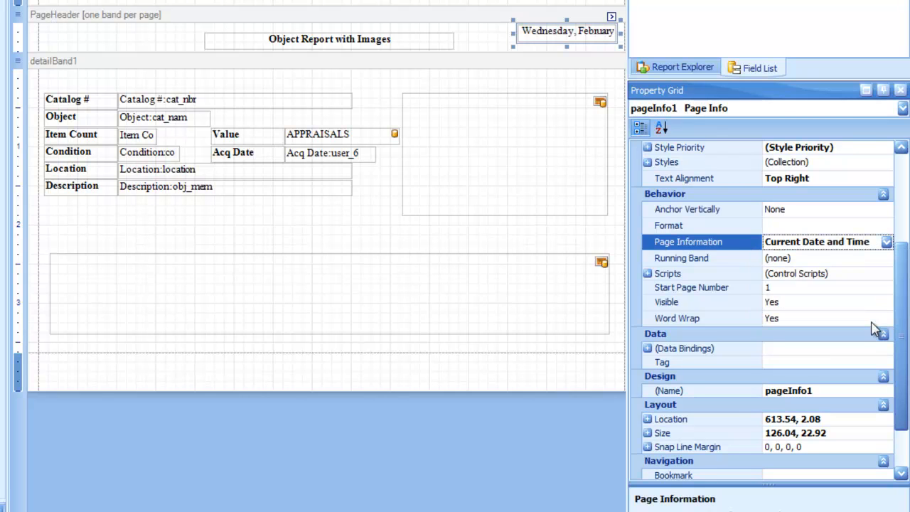
- Format the header date as MM/dd/yyyy and narrow its control to about 94 wide, keeping its right edge in place
left_click(866, 225)
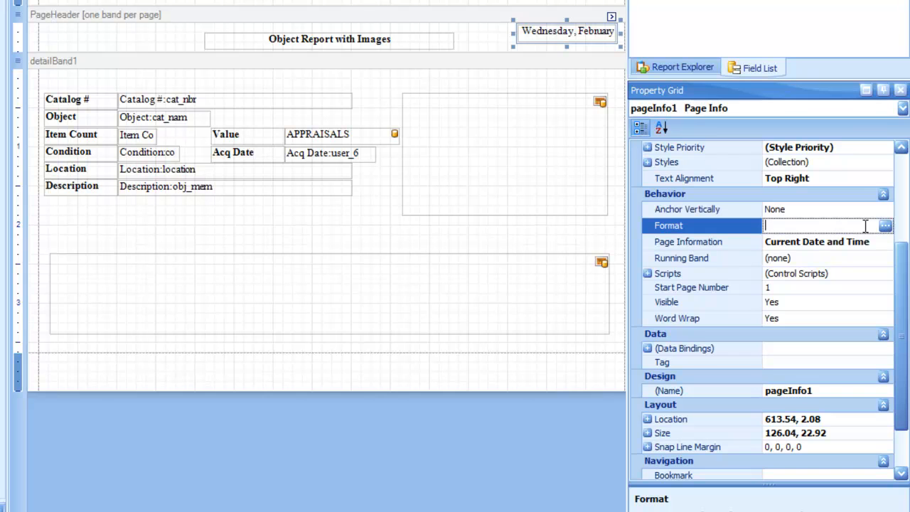
left_click(885, 226)
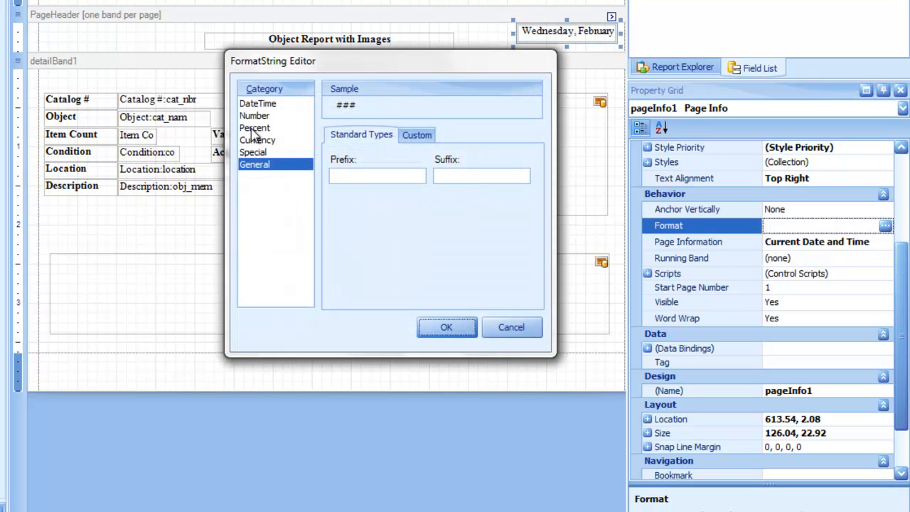
left_click(257, 104)
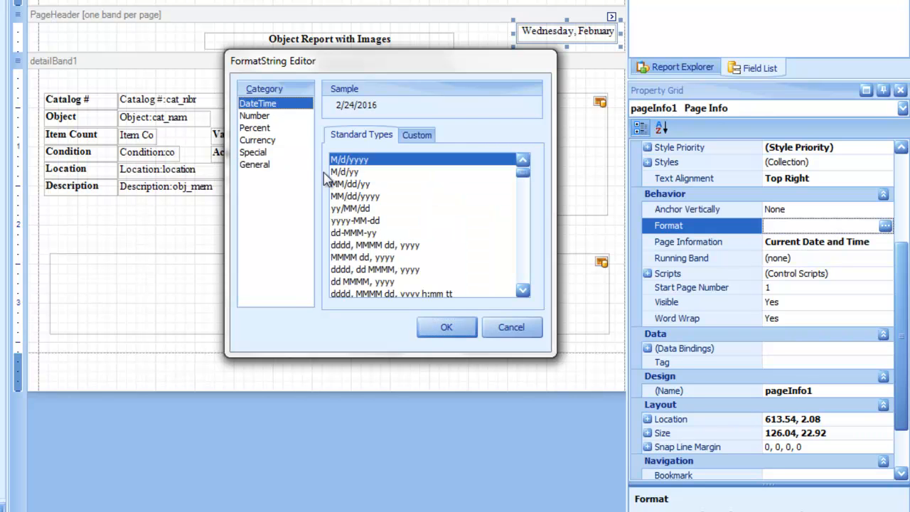
left_click(348, 199)
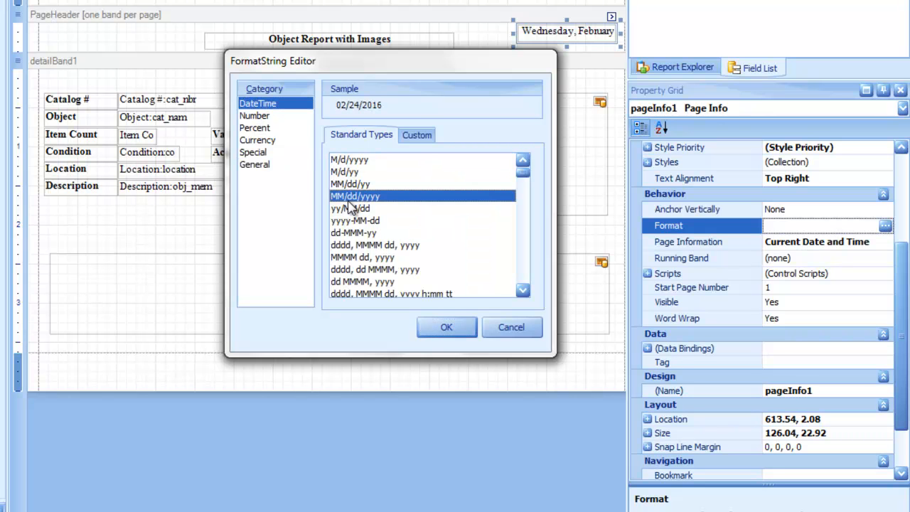
left_click(434, 326)
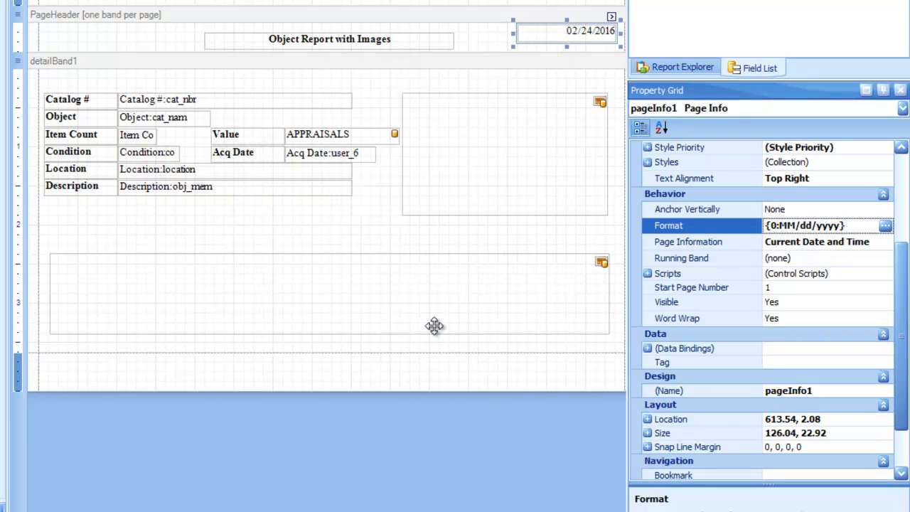
left_click_drag(515, 34, 541, 35)
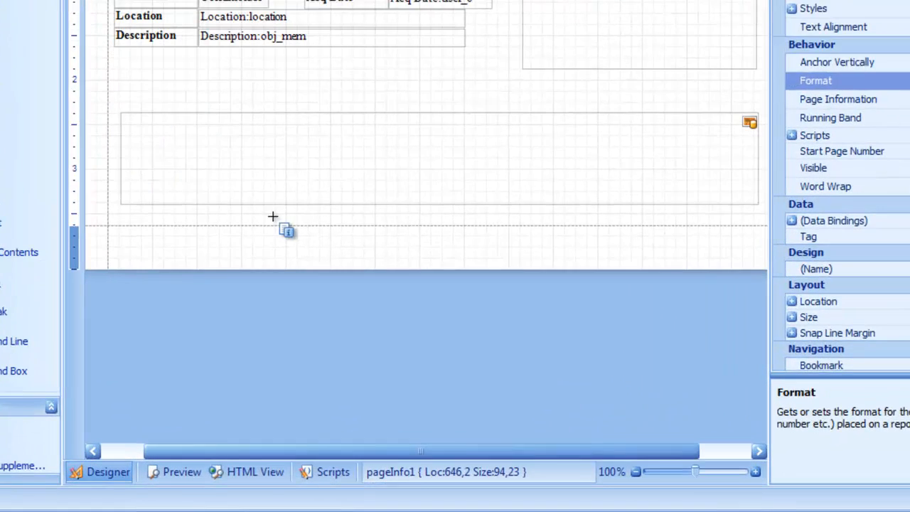
- Insert a PageFooter band below the detail band and reduce its height to a narrow strip
right_click(273, 216)
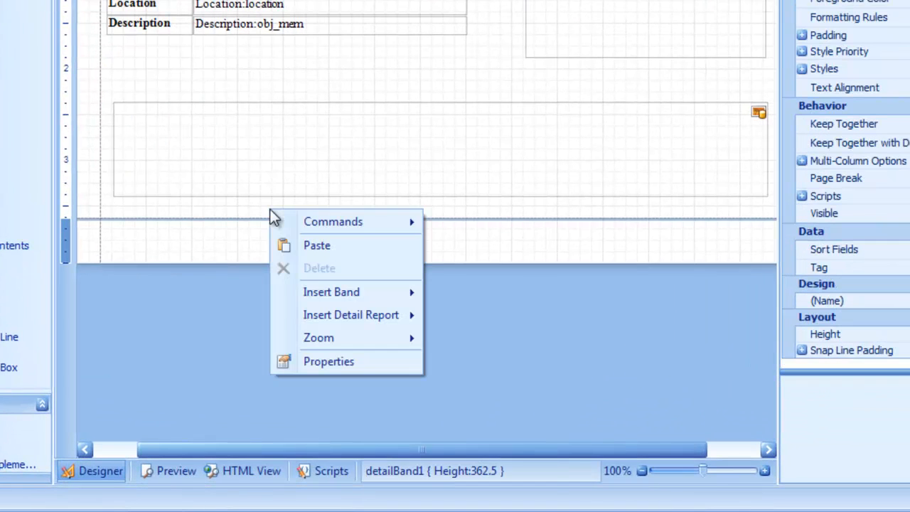
mouse_move(341, 298)
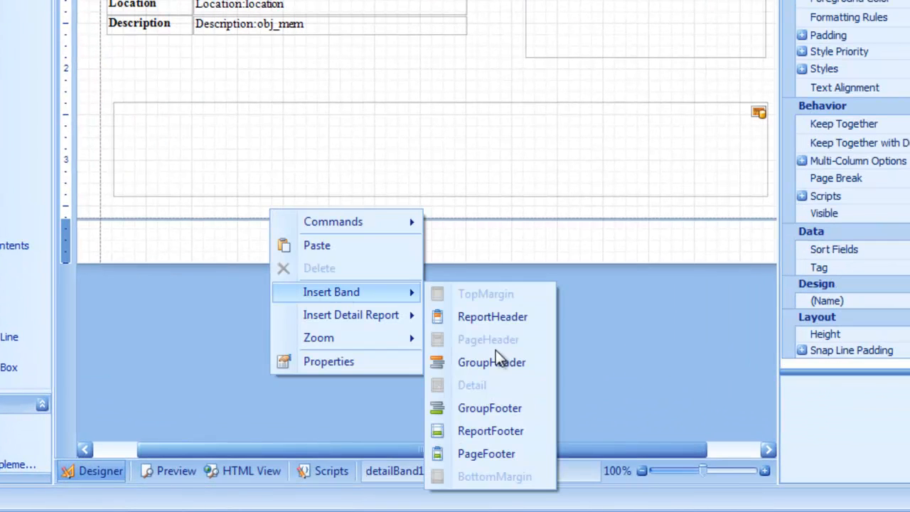
left_click(501, 453)
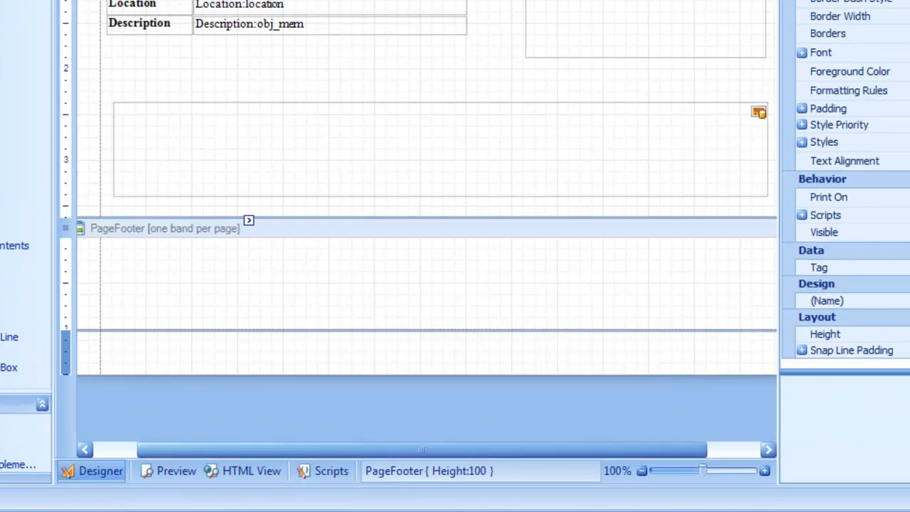
left_click(137, 355)
left_click_drag(123, 329, 127, 276)
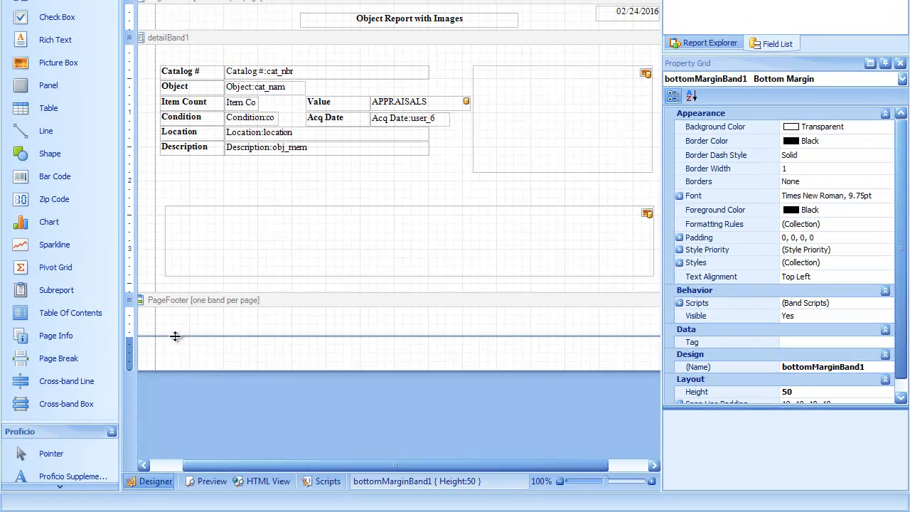
- Add a Page Info control about 97 by 22 at the page footer's right end and align its text Top Right
left_click_drag(47, 343, 660, 324)
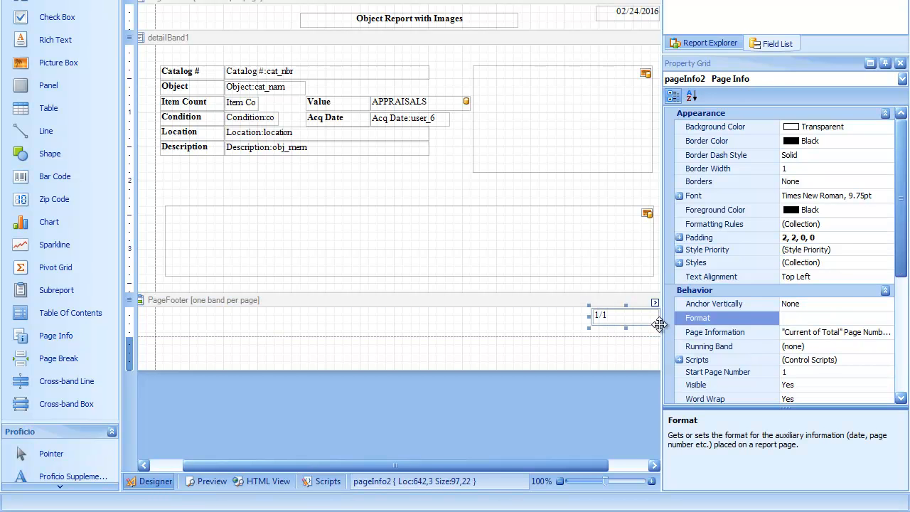
left_click(868, 280)
left_click(888, 276)
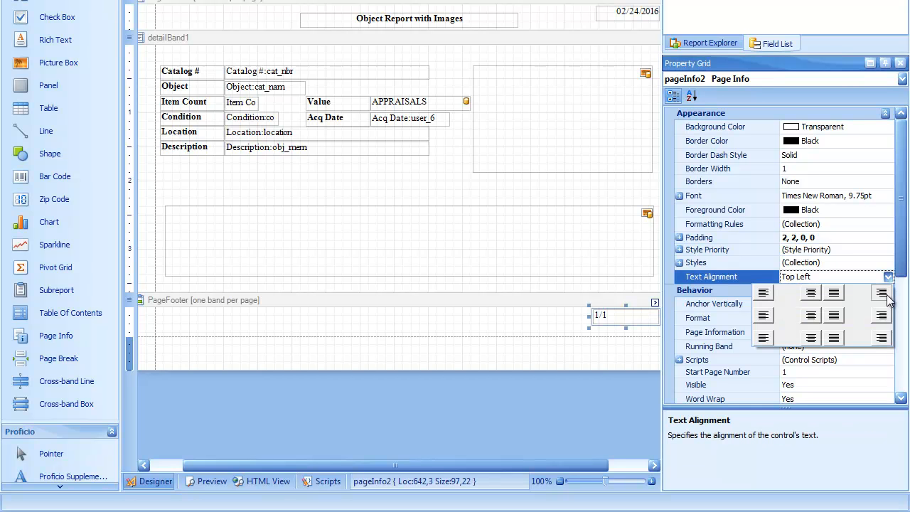
left_click(881, 293)
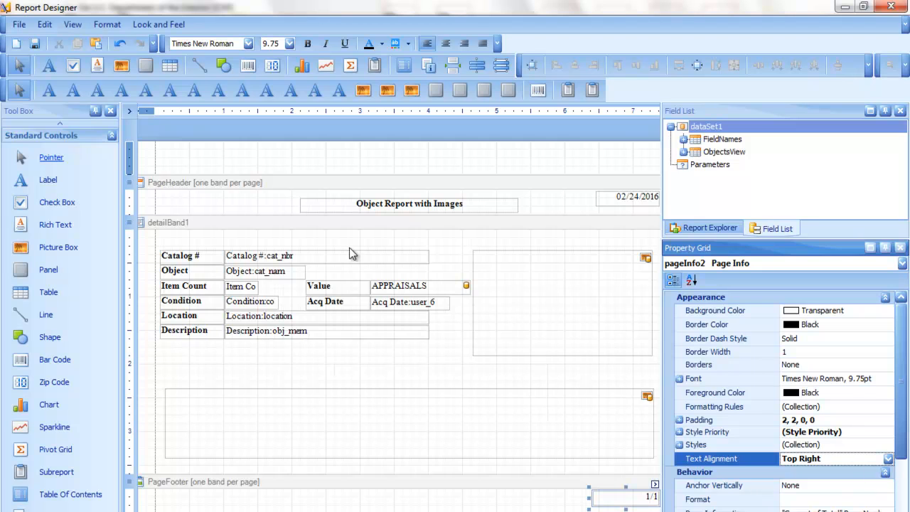
- Save the report, then close the Report Designer and the report's properties to return to the report list
left_click(32, 47)
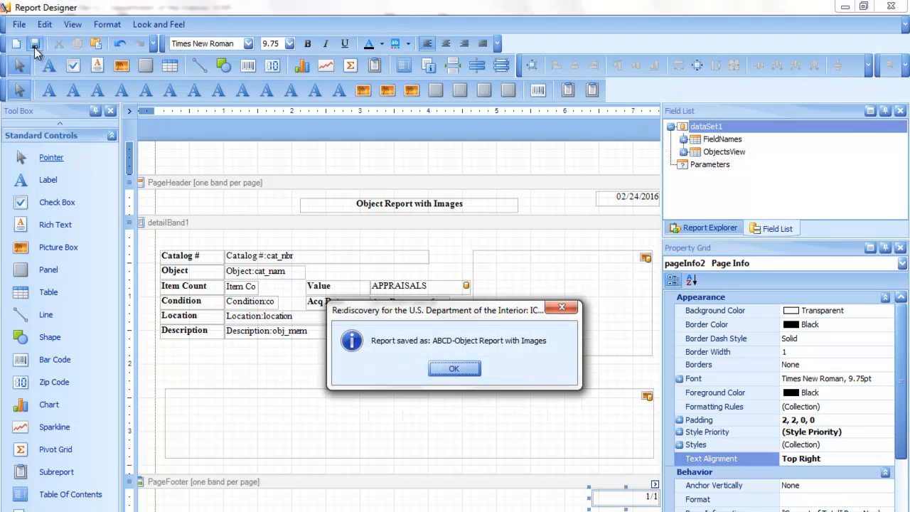
left_click(445, 370)
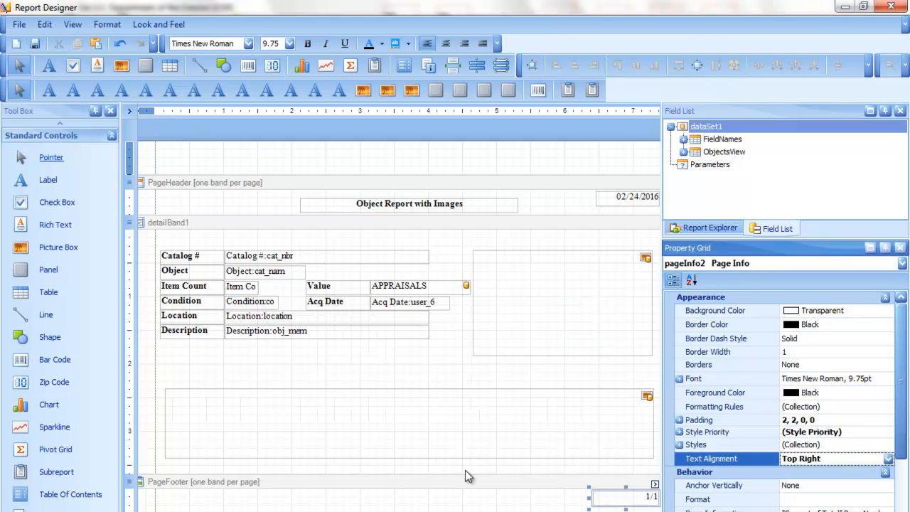
left_click(892, 6)
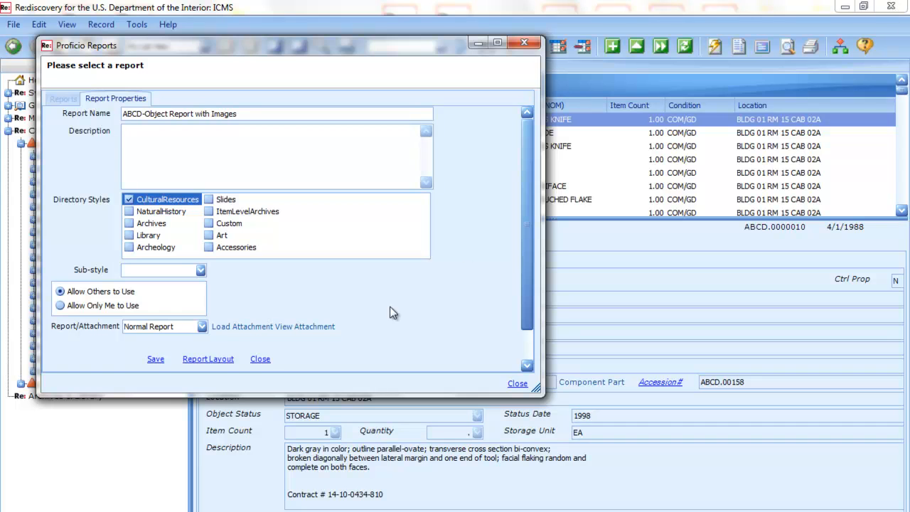
left_click(260, 359)
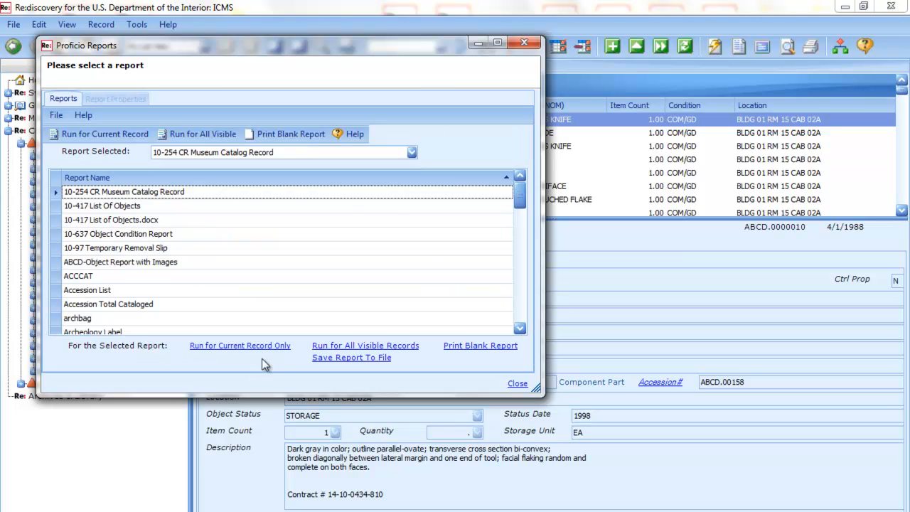
- Run ABCD-Object Report with Images for all visible records and review the preview and its export formats
left_click(122, 263)
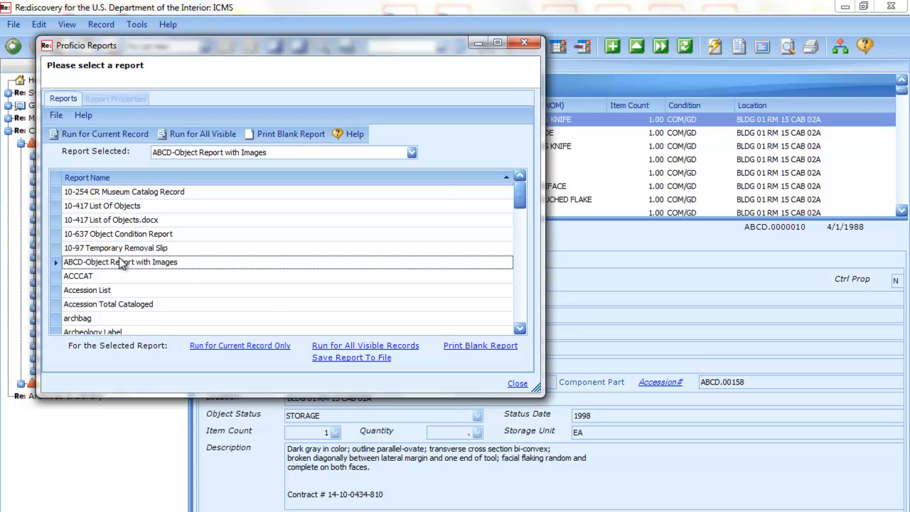
left_click(339, 347)
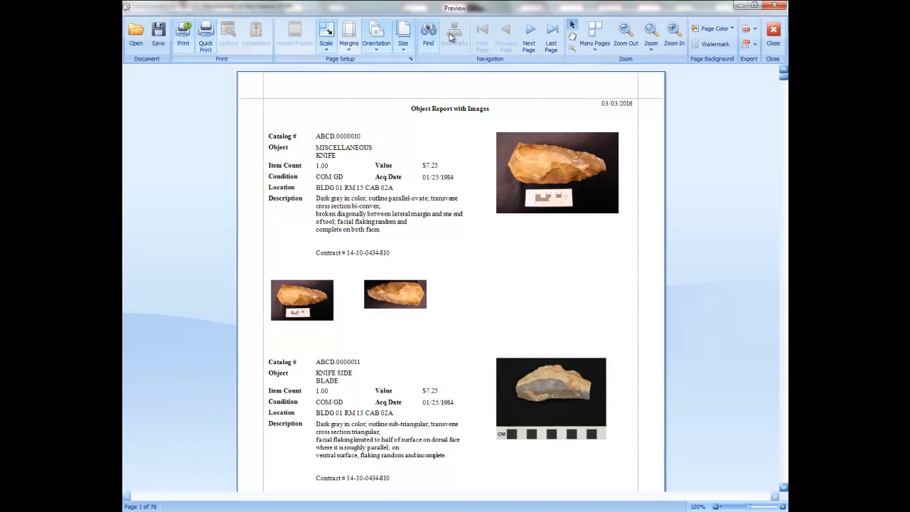
left_click(757, 28)
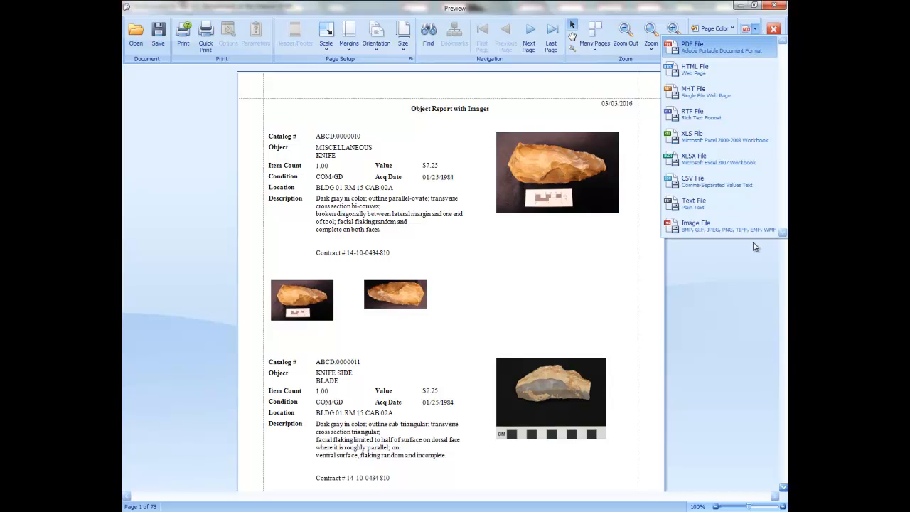
left_click(755, 263)
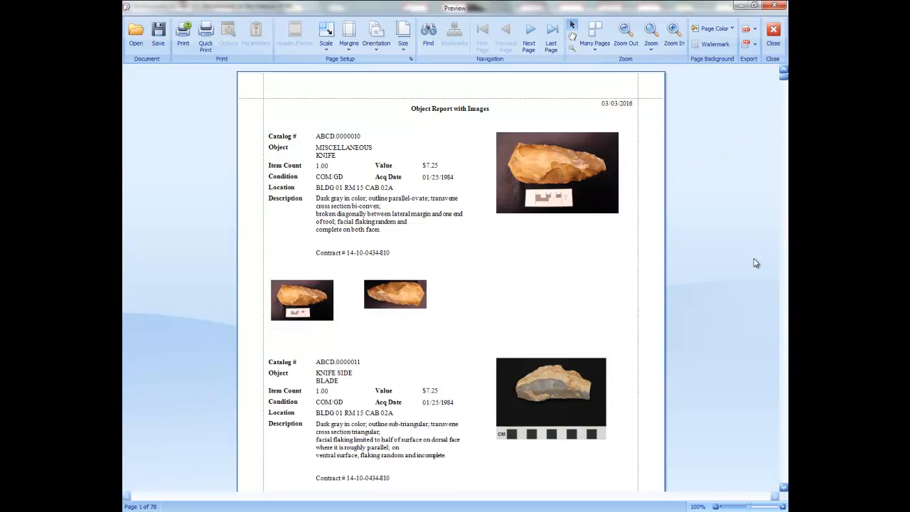
left_click(775, 37)
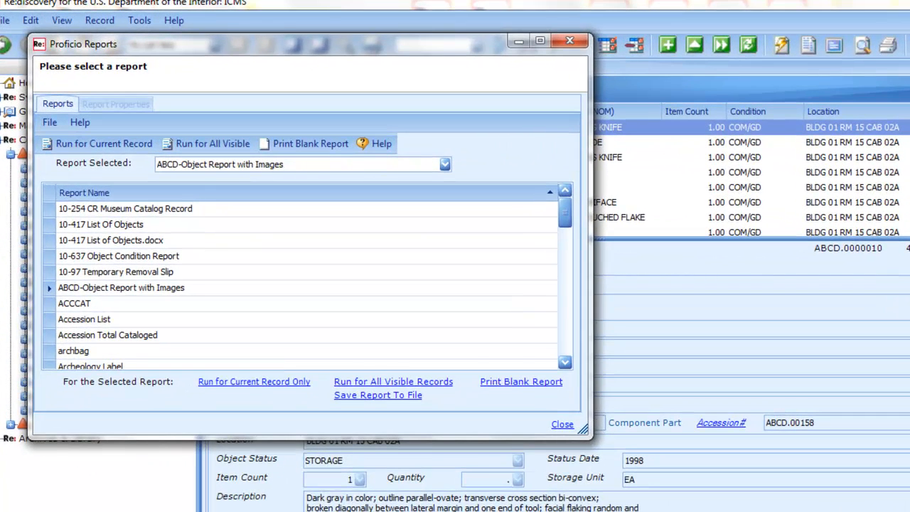
- View the properties of ABCD-Object Report with Images through Modify Report, then close Proficio Reports
left_click(180, 289)
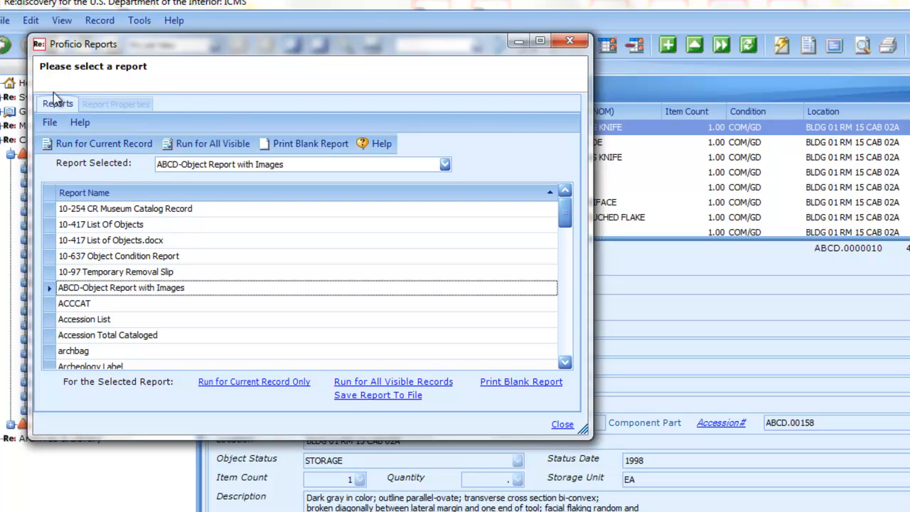
left_click(50, 122)
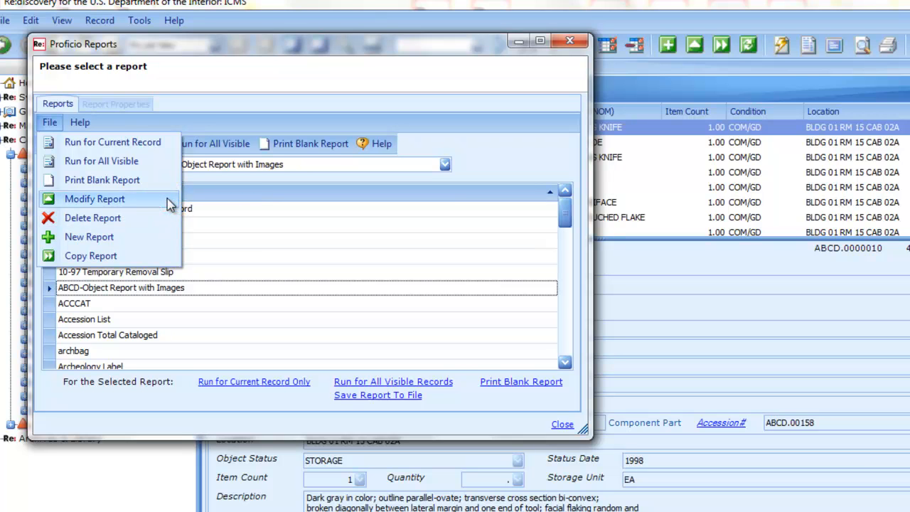
left_click(95, 199)
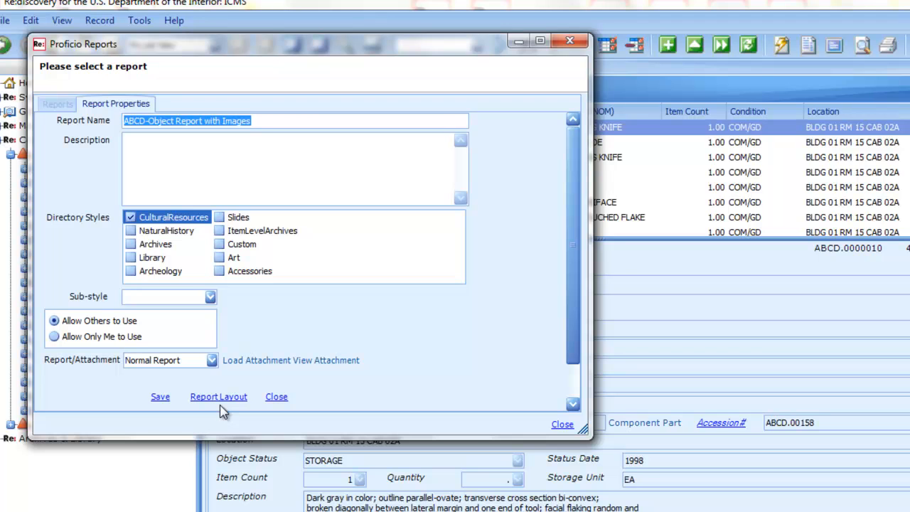
left_click(561, 426)
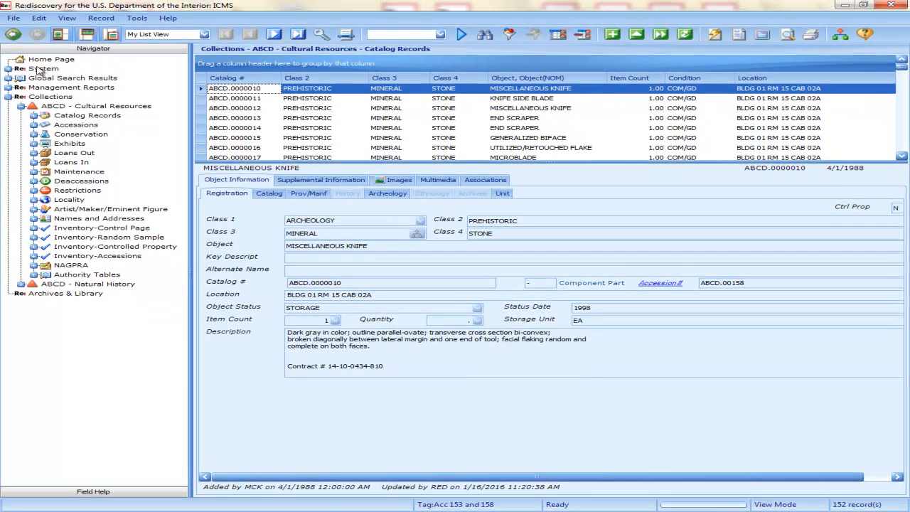
- Return to the Home Page and show the available help options
left_click(31, 61)
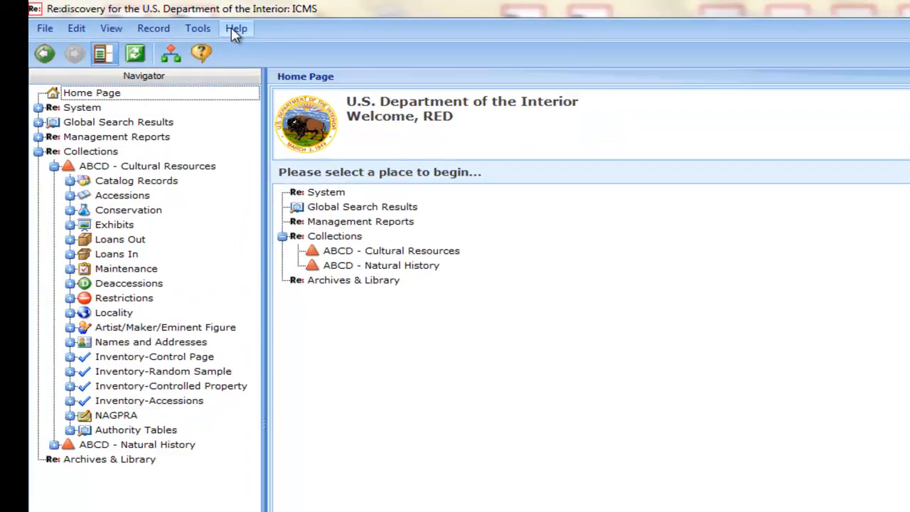
left_click(168, 18)
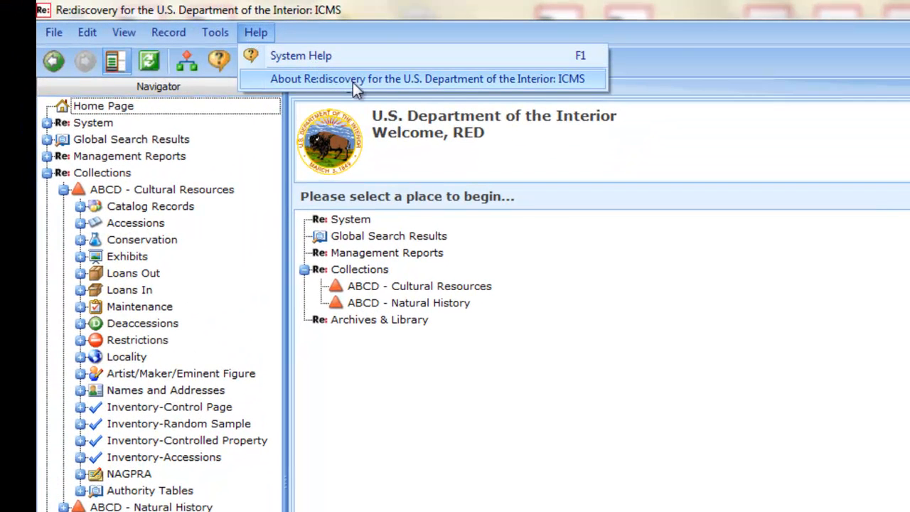